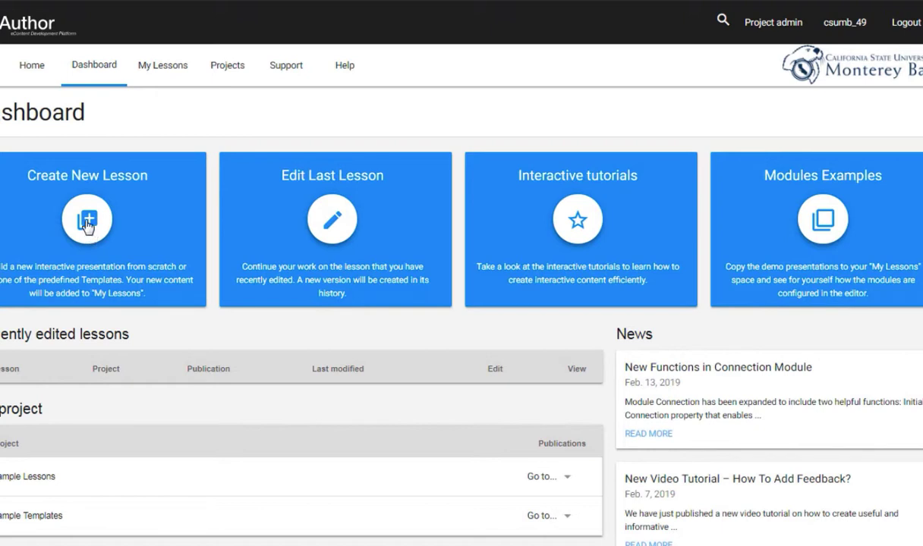
Create a new lesson titled "Activities Sample"
{"action": "left_click", "coordinate": [86, 218]}
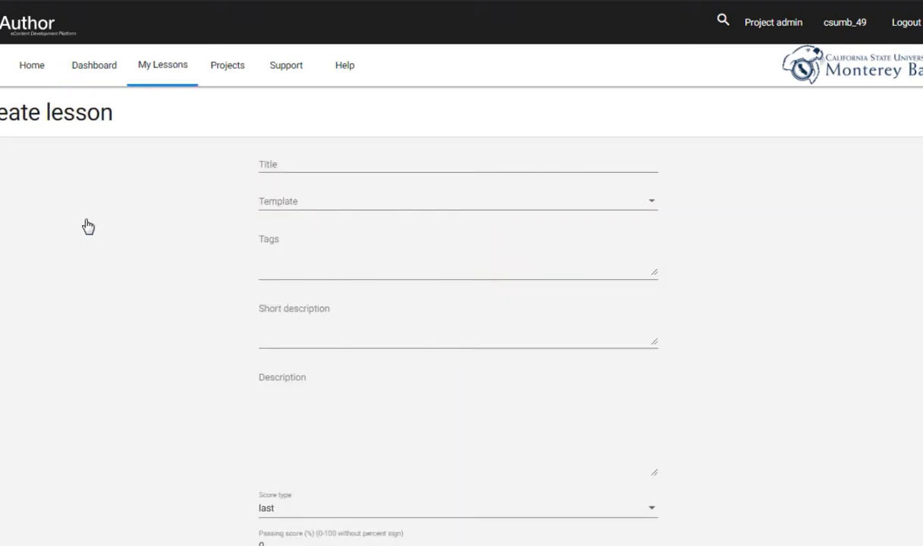
{"action": "left_click", "coordinate": [284, 167]}
{"action": "type", "text": "act"}
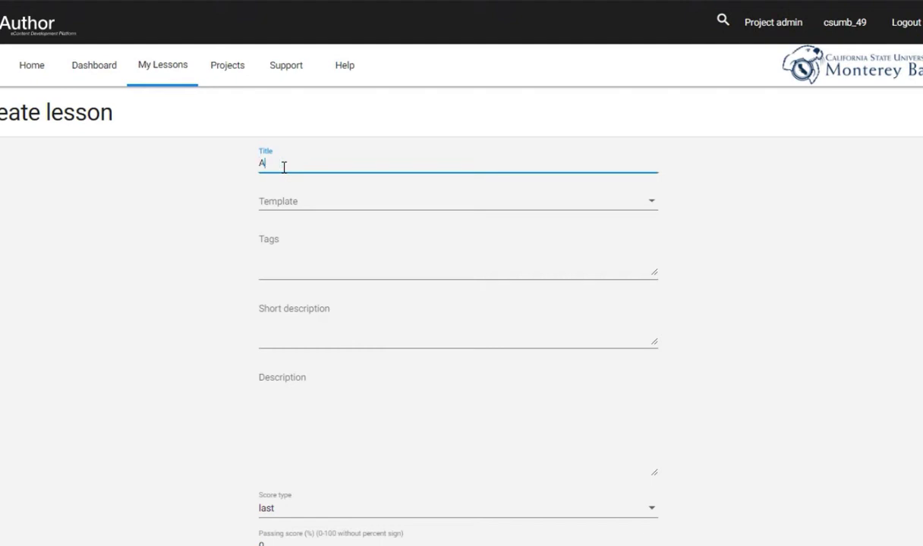
{"action": "type", "text": "ctivities Sample"}
{"action": "left_click", "coordinate": [284, 165]}
{"action": "type", "text": "i"}
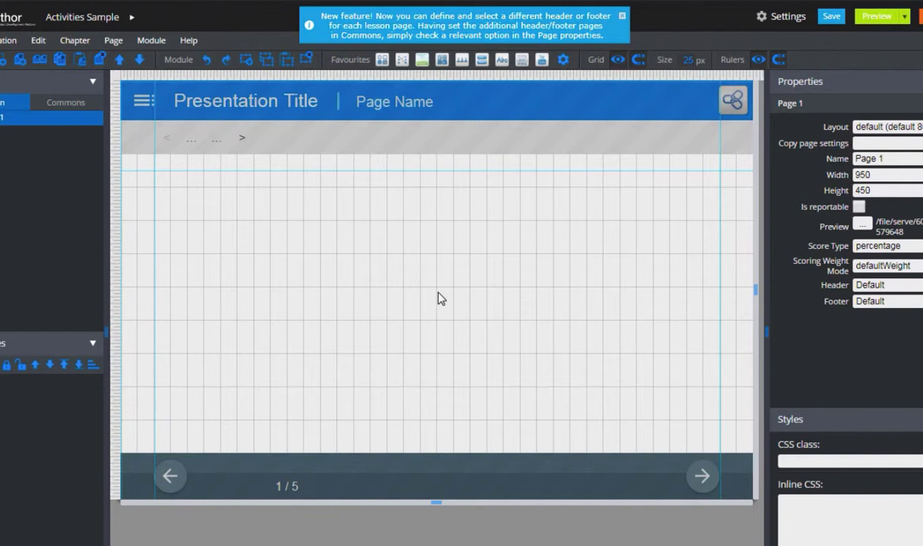
Examine the modules available in the Activities category of the Add Module window, then close it
{"action": "left_click", "coordinate": [152, 42]}
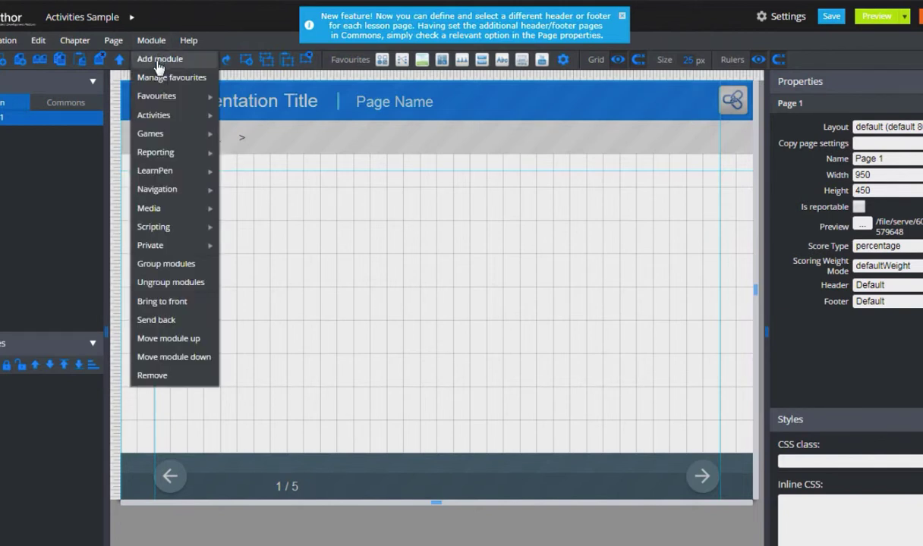
{"action": "left_click", "coordinate": [157, 63]}
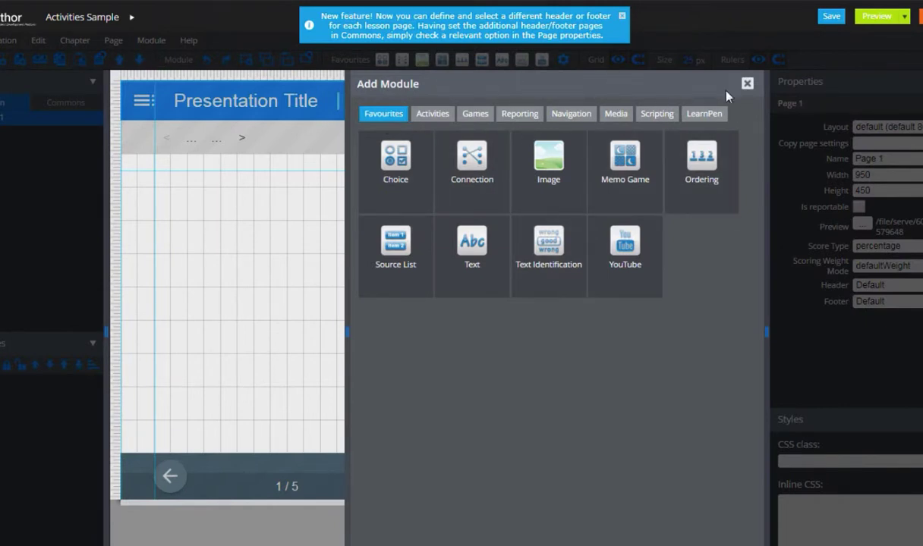
{"action": "left_click", "coordinate": [439, 115]}
{"action": "scroll", "coordinate": [510, 250], "scroll_direction": "down", "scroll_amount": 1}
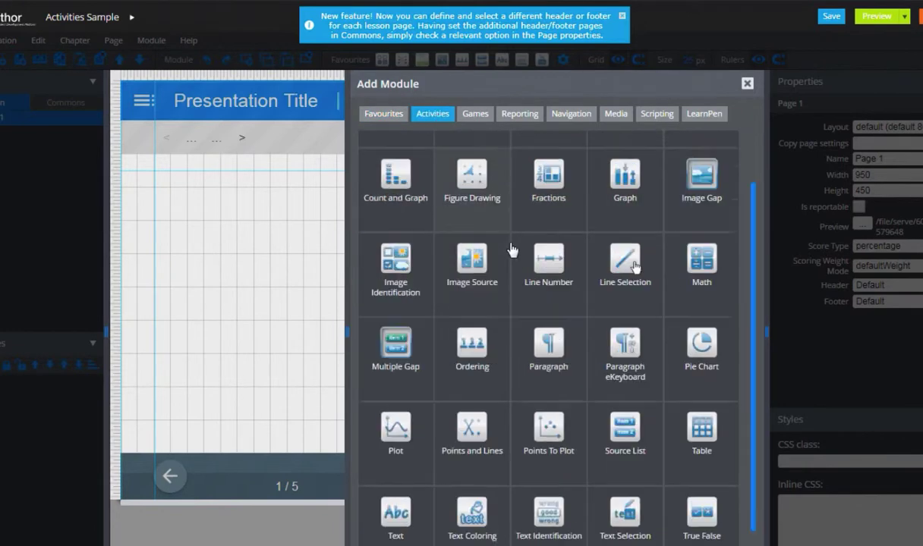
{"action": "scroll", "coordinate": [511, 250], "scroll_direction": "down", "scroll_amount": 1}
{"action": "scroll", "coordinate": [510, 250], "scroll_direction": "up", "scroll_amount": 2}
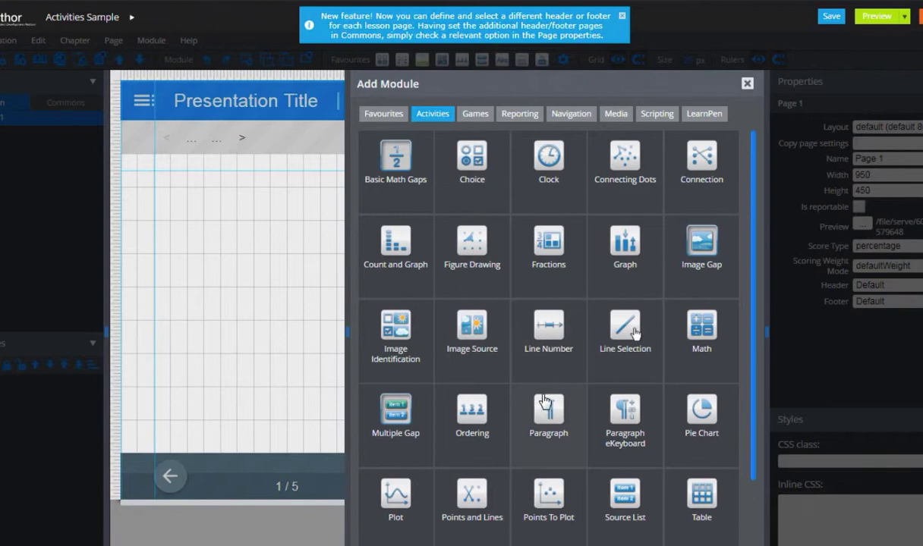
{"action": "scroll", "coordinate": [544, 401], "scroll_direction": "down", "scroll_amount": 2}
{"action": "scroll", "coordinate": [544, 400], "scroll_direction": "up", "scroll_amount": 2}
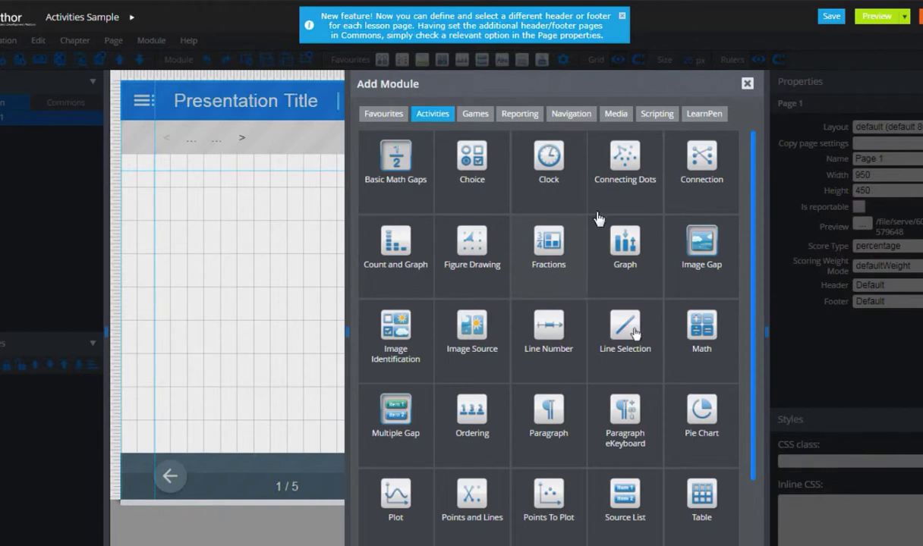
{"action": "left_click", "coordinate": [747, 88]}
Open the Modules Examples help page in a new browser tab and switch to it
{"action": "left_click", "coordinate": [190, 41]}
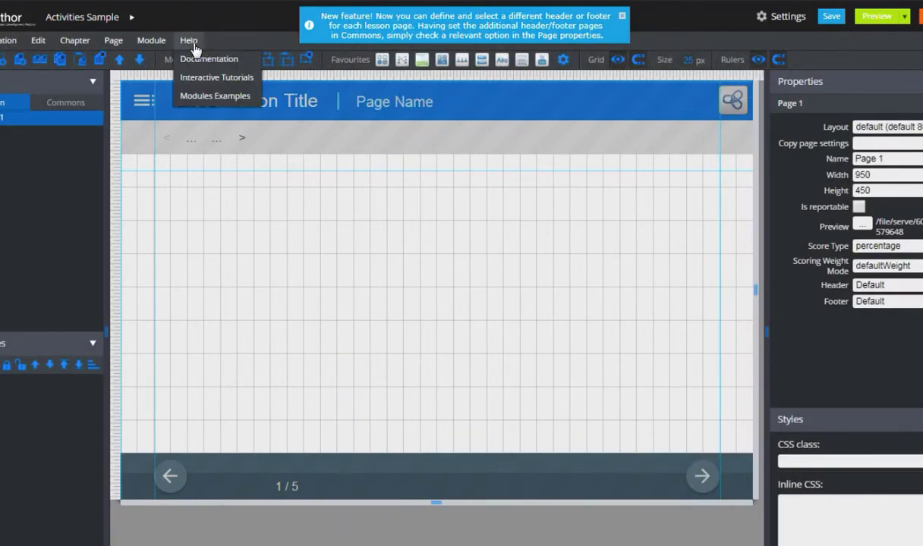
{"action": "right_click", "coordinate": [223, 104]}
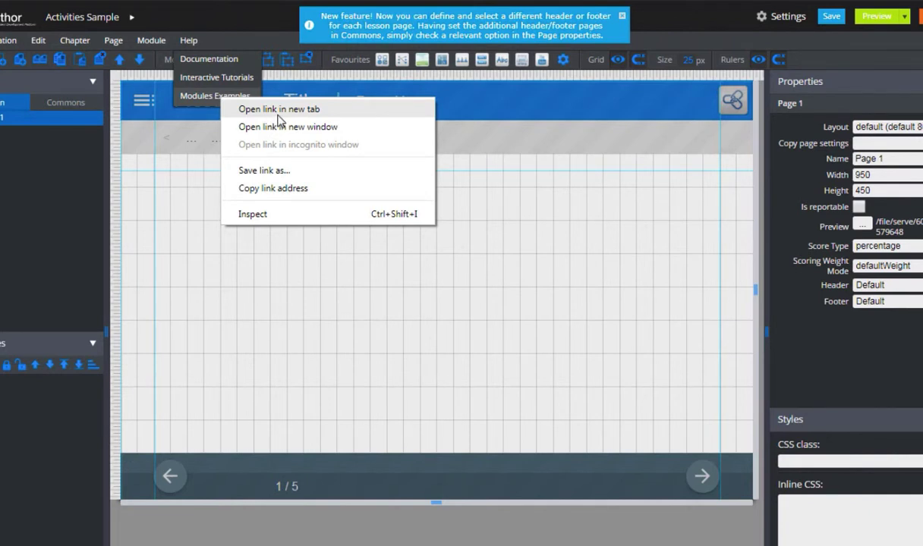
{"action": "left_click", "coordinate": [277, 114]}
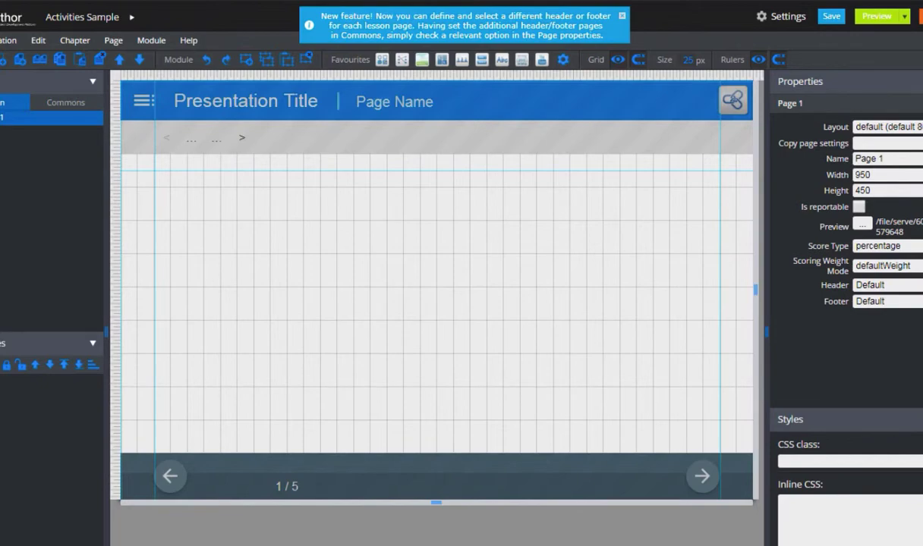
{"action": "key", "text": "ctrl+Tab"}
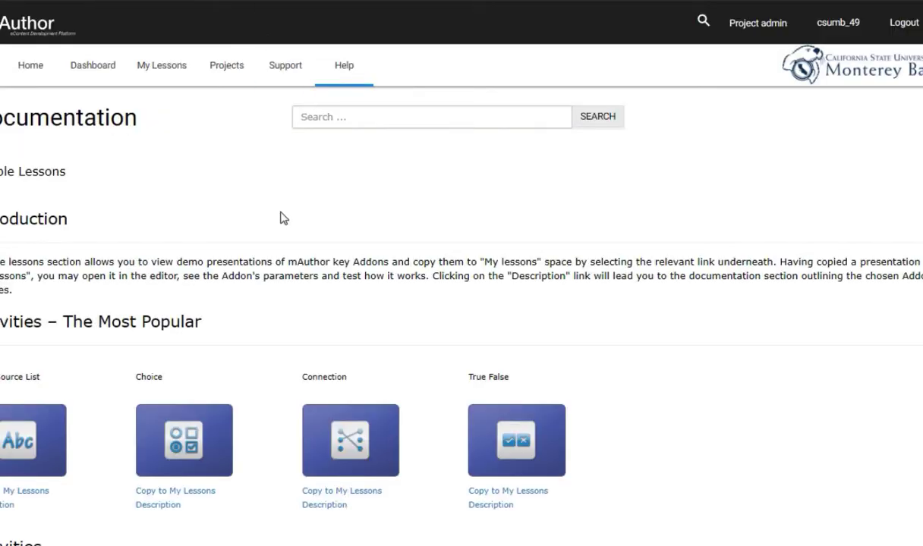
Examine the example lessons offered for activities, math activities, games and media modules in the documentation
{"action": "scroll", "coordinate": [296, 258], "scroll_direction": "down", "scroll_amount": 2}
{"action": "scroll", "coordinate": [307, 303], "scroll_direction": "down", "scroll_amount": 1}
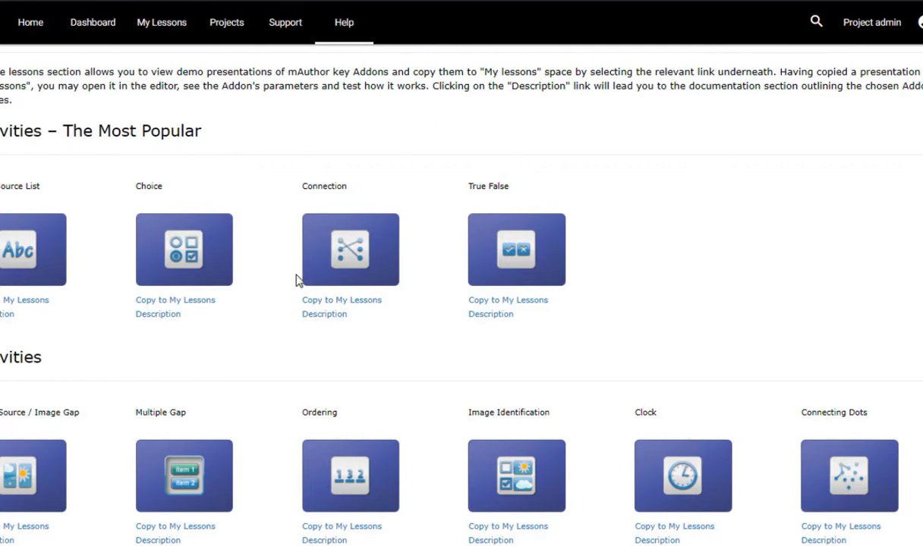
{"action": "scroll", "coordinate": [293, 300], "scroll_direction": "down", "scroll_amount": 2}
{"action": "scroll", "coordinate": [287, 330], "scroll_direction": "down", "scroll_amount": 1}
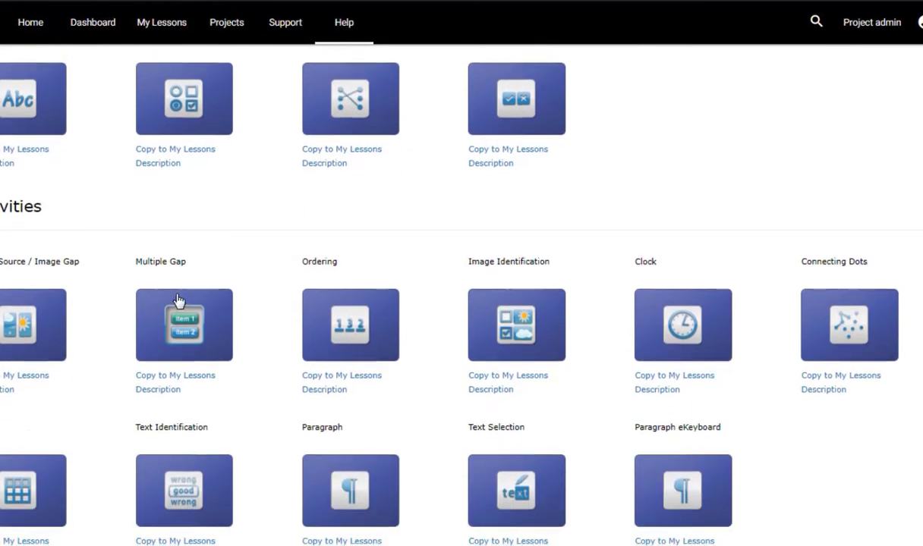
{"action": "scroll", "coordinate": [179, 305], "scroll_direction": "down", "scroll_amount": 1}
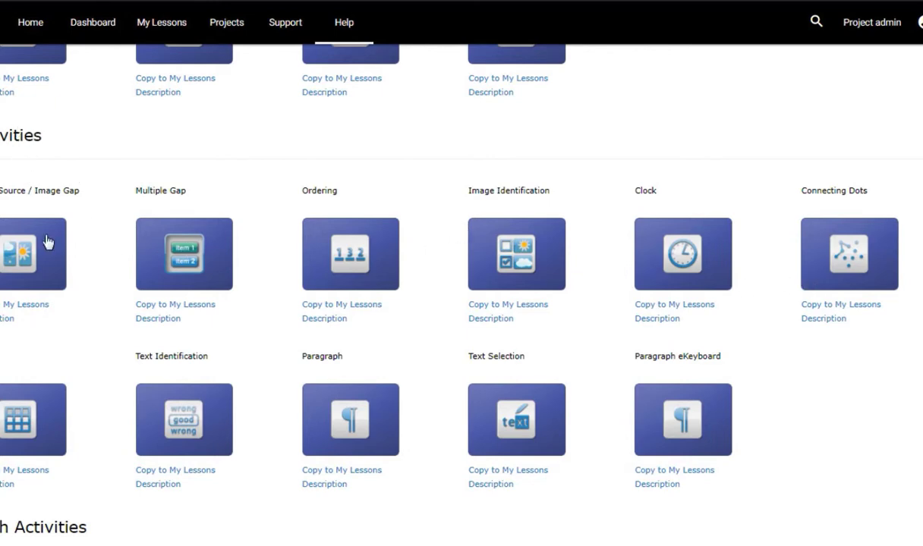
{"action": "scroll", "coordinate": [60, 256], "scroll_direction": "down", "scroll_amount": 2}
{"action": "scroll", "coordinate": [71, 388], "scroll_direction": "down", "scroll_amount": 8}
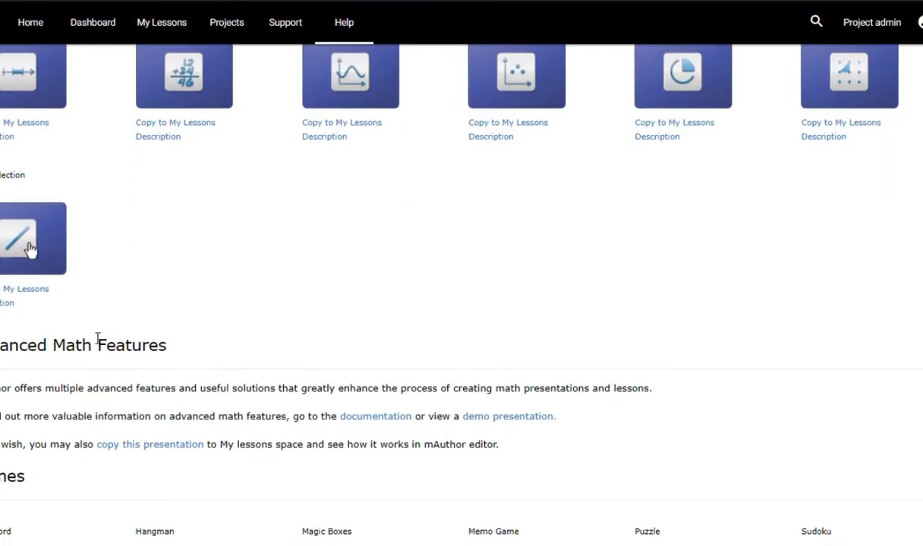
{"action": "scroll", "coordinate": [150, 354], "scroll_direction": "down", "scroll_amount": 2}
{"action": "scroll", "coordinate": [150, 360], "scroll_direction": "down", "scroll_amount": 5}
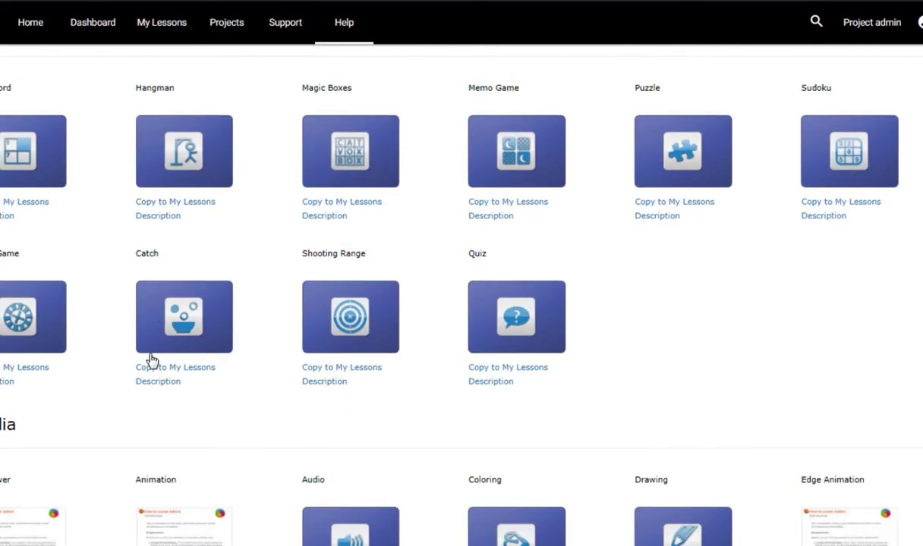
{"action": "scroll", "coordinate": [109, 241], "scroll_direction": "up", "scroll_amount": 2}
{"action": "scroll", "coordinate": [111, 302], "scroll_direction": "down", "scroll_amount": 3}
{"action": "scroll", "coordinate": [110, 301], "scroll_direction": "down", "scroll_amount": 1}
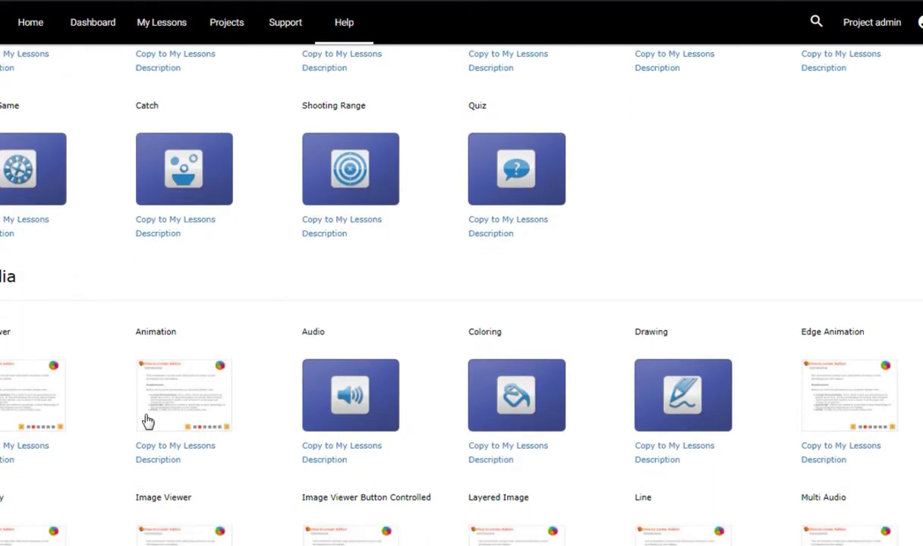
{"action": "scroll", "coordinate": [147, 422], "scroll_direction": "down", "scroll_amount": 3}
{"action": "scroll", "coordinate": [148, 422], "scroll_direction": "down", "scroll_amount": 6}
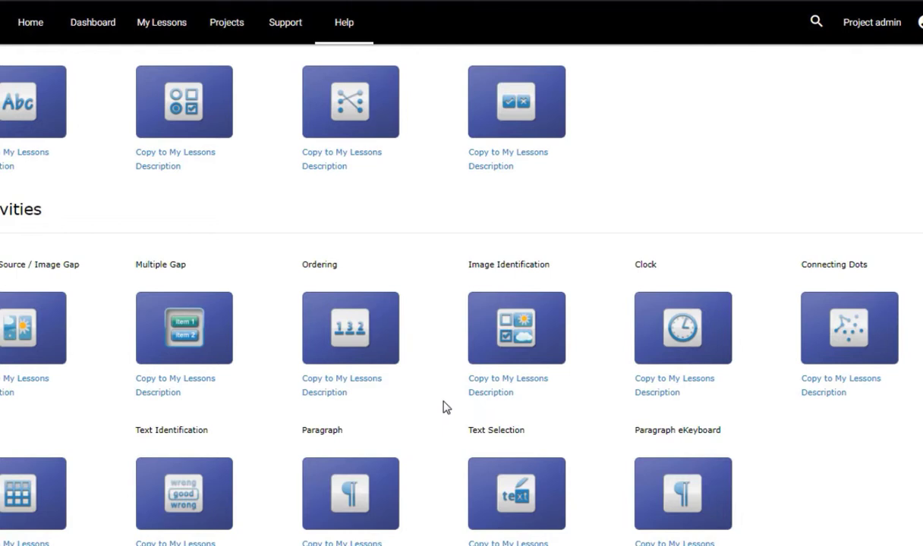
Open the Text Identification example presentation in a new browser tab and switch to it
{"action": "scroll", "coordinate": [445, 408], "scroll_direction": "down", "scroll_amount": 1}
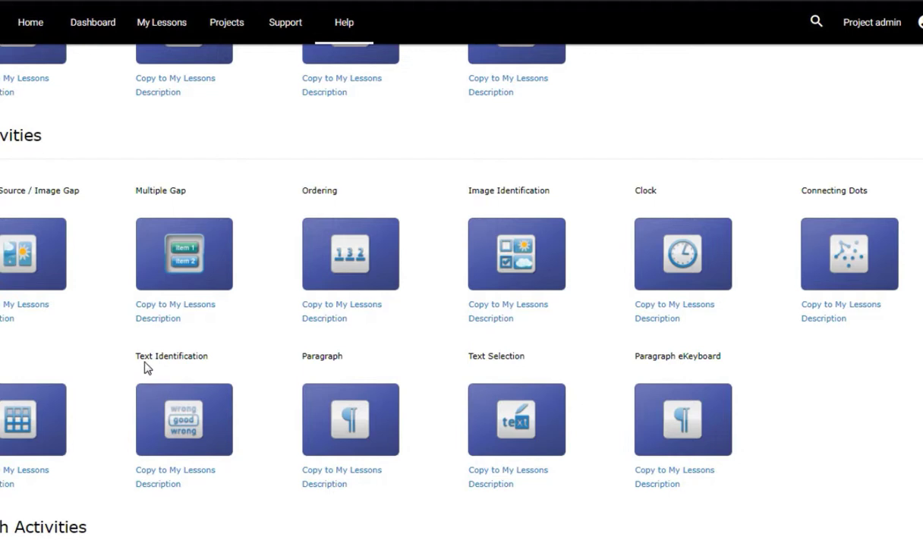
{"action": "right_click", "coordinate": [172, 411]}
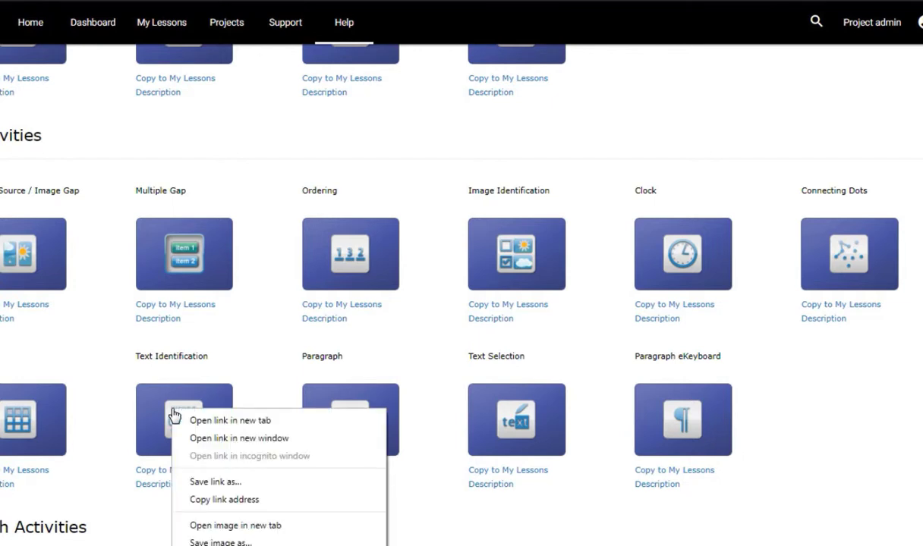
{"action": "left_click", "coordinate": [212, 422]}
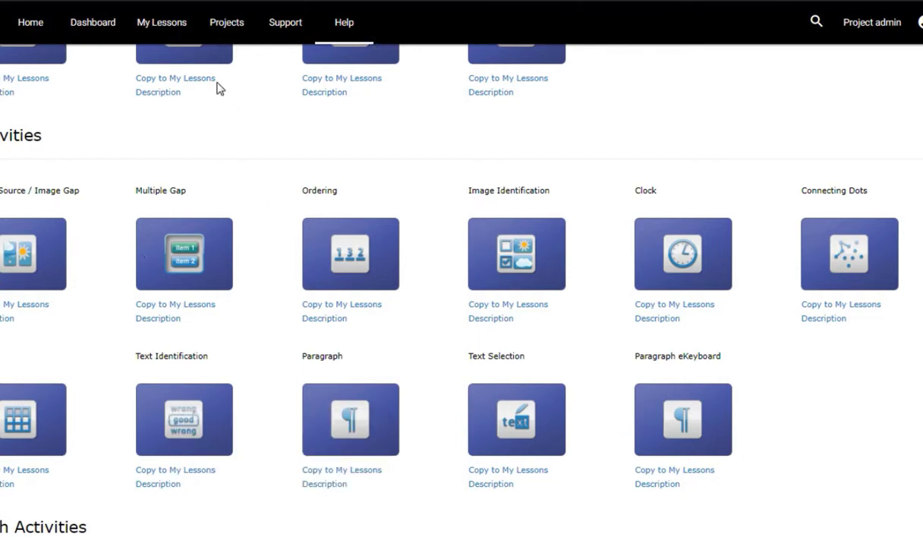
{"action": "key", "text": "ctrl+Tab"}
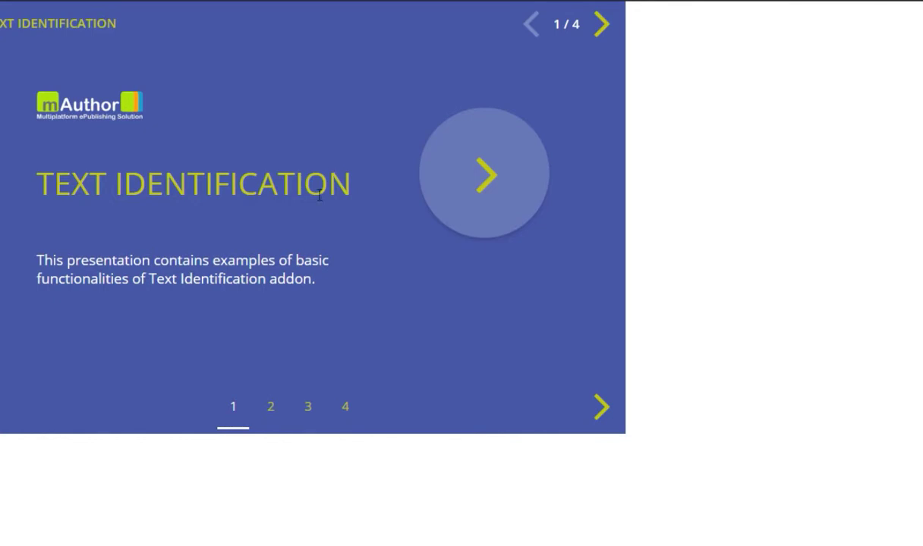
Go to page 2 of the Text Identification presentation and test selecting Answer 1 and Answer 2, checking the event text for each
{"action": "left_click", "coordinate": [486, 187]}
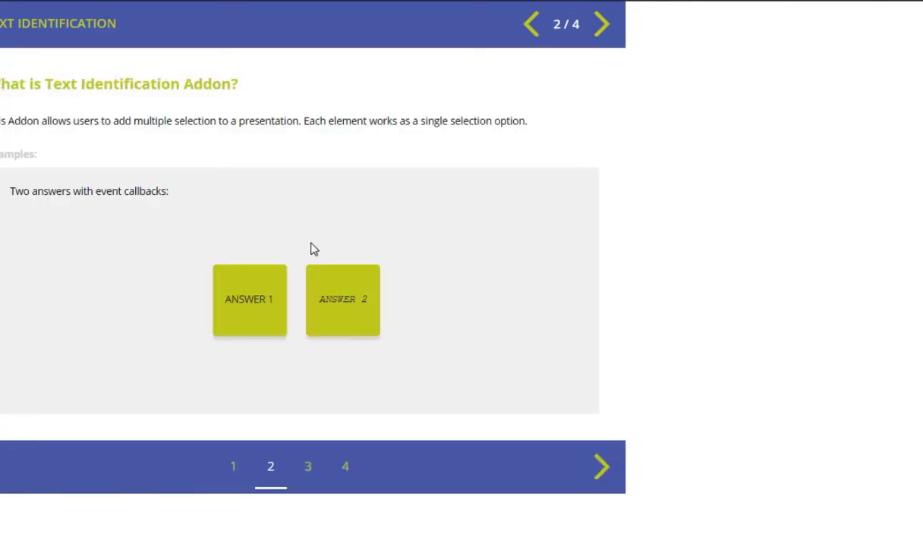
{"action": "left_click", "coordinate": [244, 273]}
{"action": "left_click", "coordinate": [341, 308]}
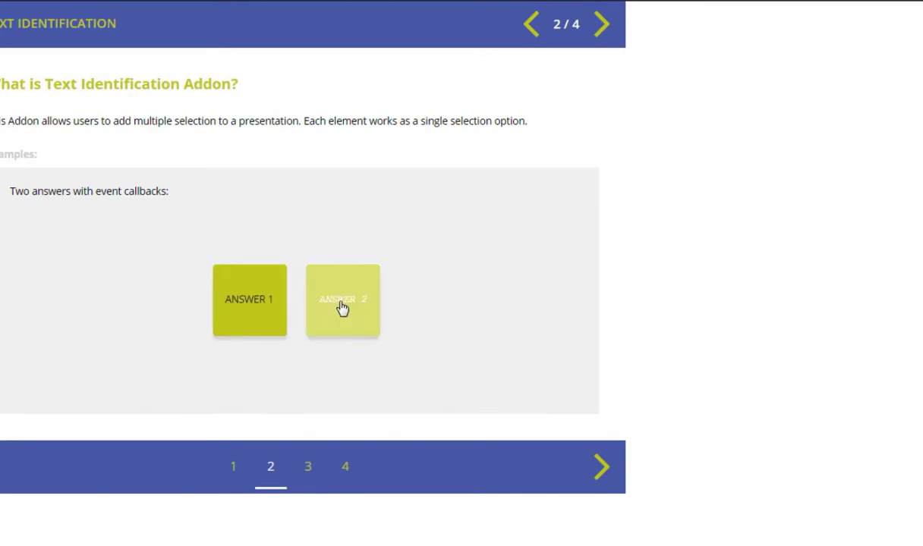
{"action": "left_click", "coordinate": [278, 304]}
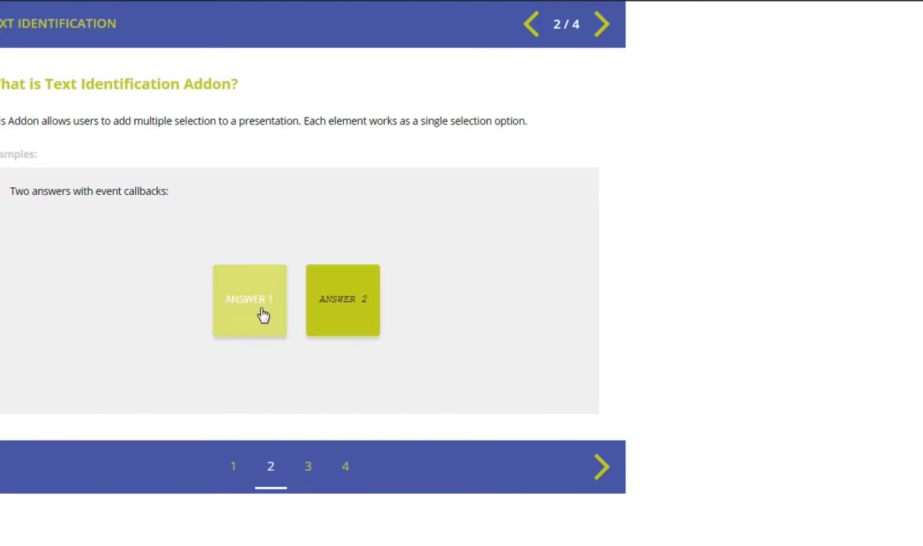
{"action": "left_click", "coordinate": [261, 314]}
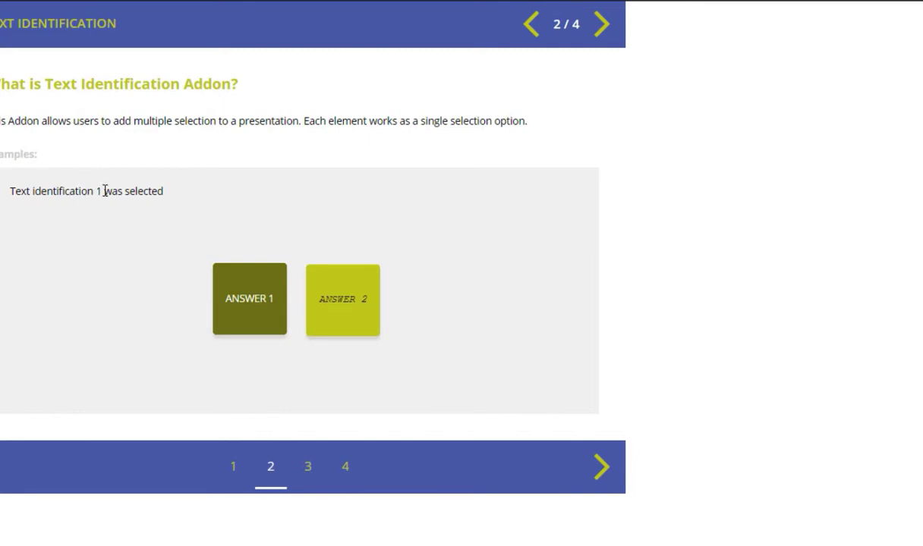
{"action": "mouse_move", "coordinate": [105, 190]}
{"action": "left_mouse_down"}
{"action": "mouse_move", "coordinate": [61, 184]}
{"action": "mouse_move", "coordinate": [98, 191]}
{"action": "left_mouse_up"}
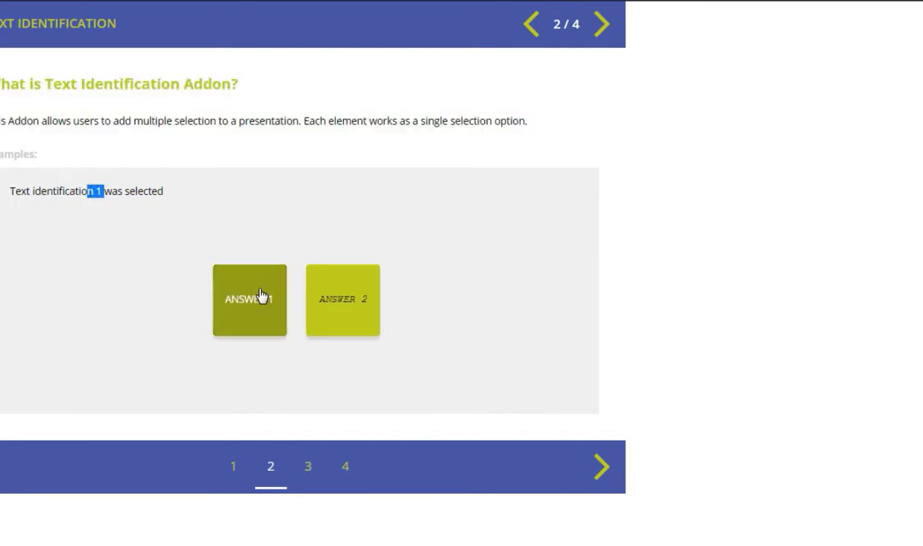
{"action": "left_click", "coordinate": [341, 318]}
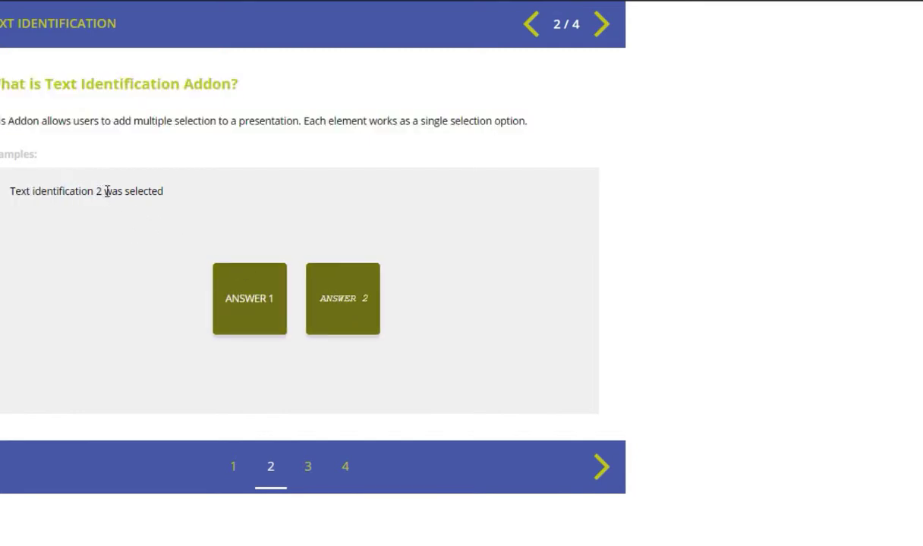
{"action": "left_click_drag", "start_coordinate": [107, 190], "coordinate": [70, 189]}
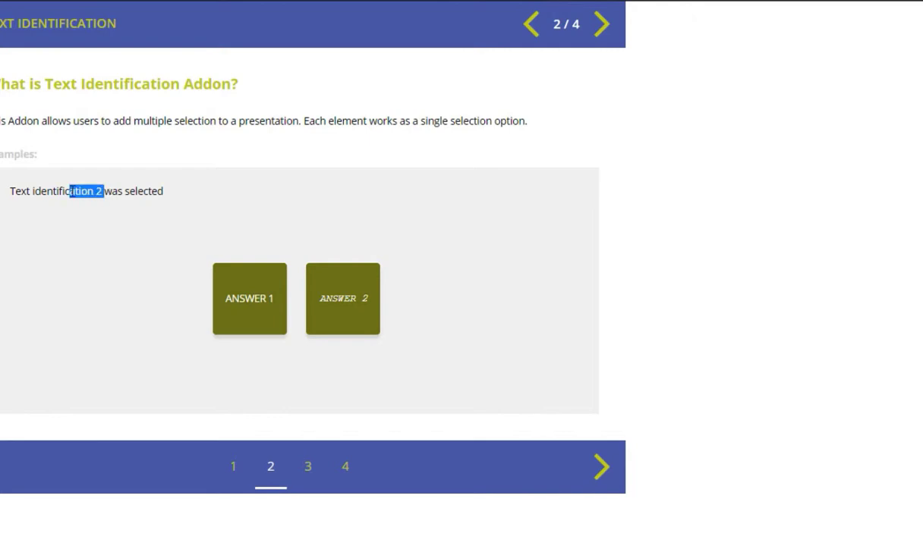
{"action": "left_click", "coordinate": [377, 317]}
Test the Select and Deselect commands on the answer box on page 3, and advance to page 4 of the presentation
{"action": "left_click", "coordinate": [600, 467]}
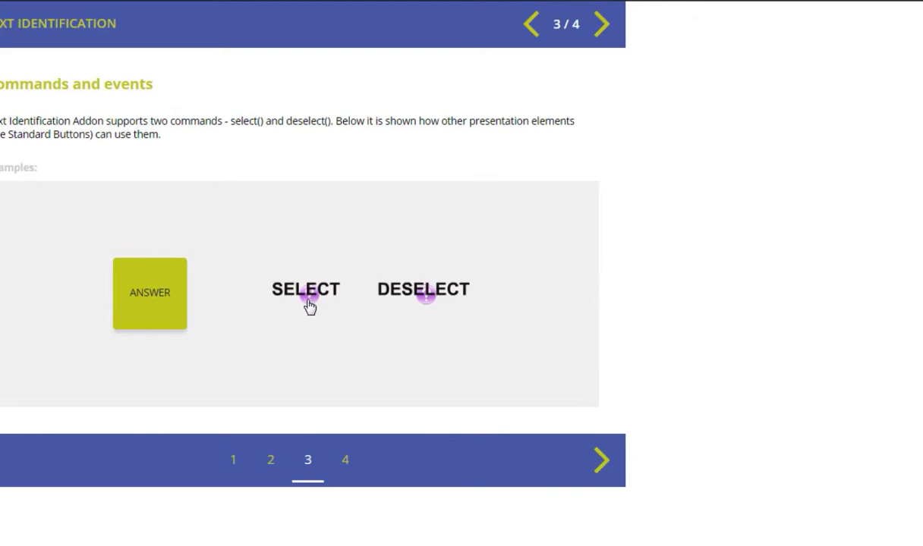
{"action": "left_click", "coordinate": [309, 303]}
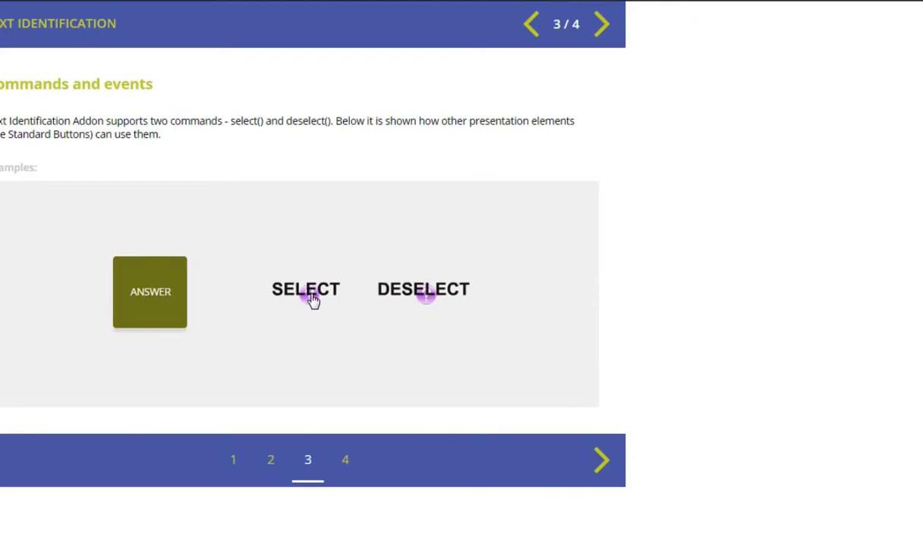
{"action": "left_click", "coordinate": [136, 290]}
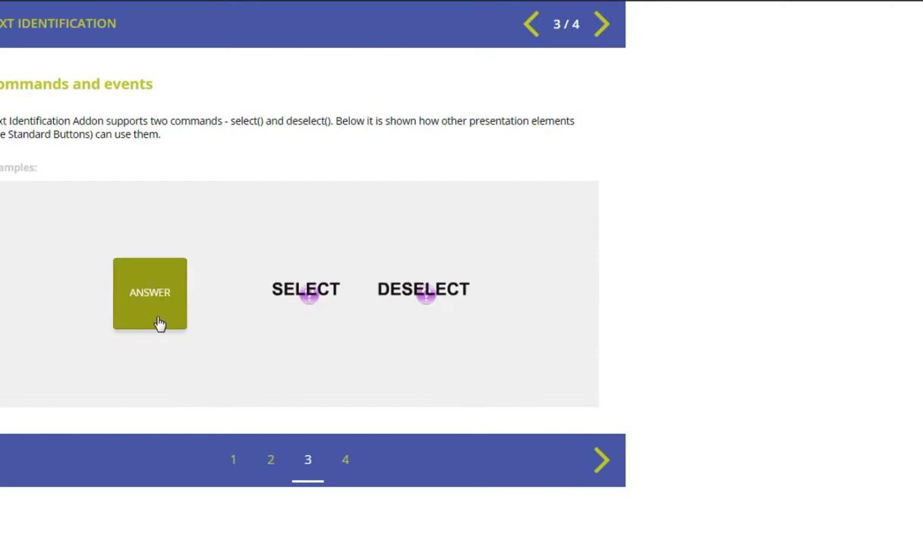
{"action": "left_click", "coordinate": [430, 302]}
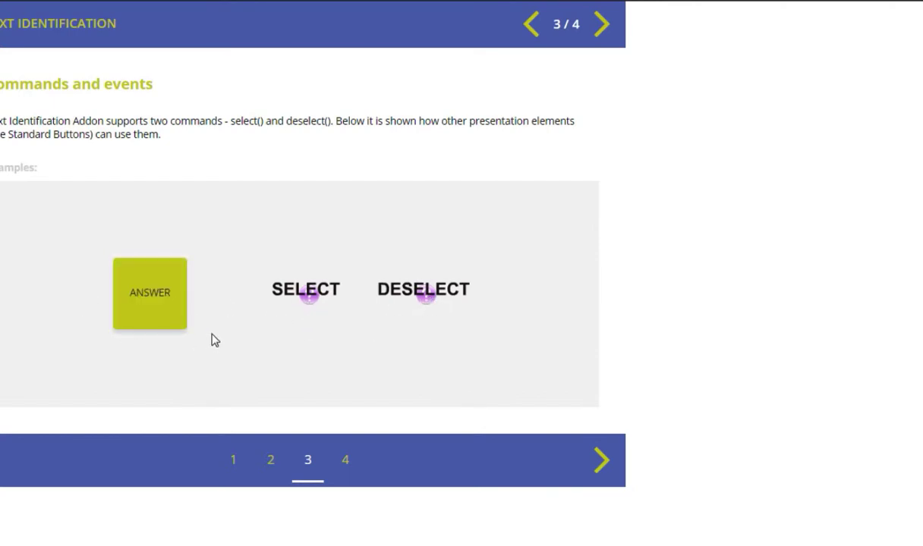
{"action": "left_click", "coordinate": [311, 290]}
{"action": "left_click", "coordinate": [430, 303]}
{"action": "left_click", "coordinate": [308, 295]}
{"action": "left_click", "coordinate": [427, 301]}
{"action": "left_click", "coordinate": [609, 469]}
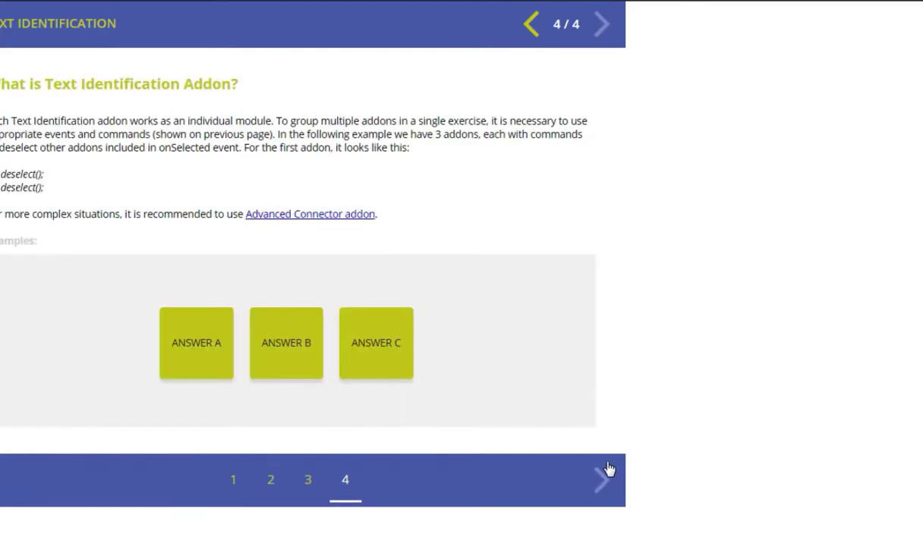
Test selecting and deselecting the grouped Answer A, Answer B and Answer C boxes on page 4 of the presentation
{"action": "left_click", "coordinate": [198, 358]}
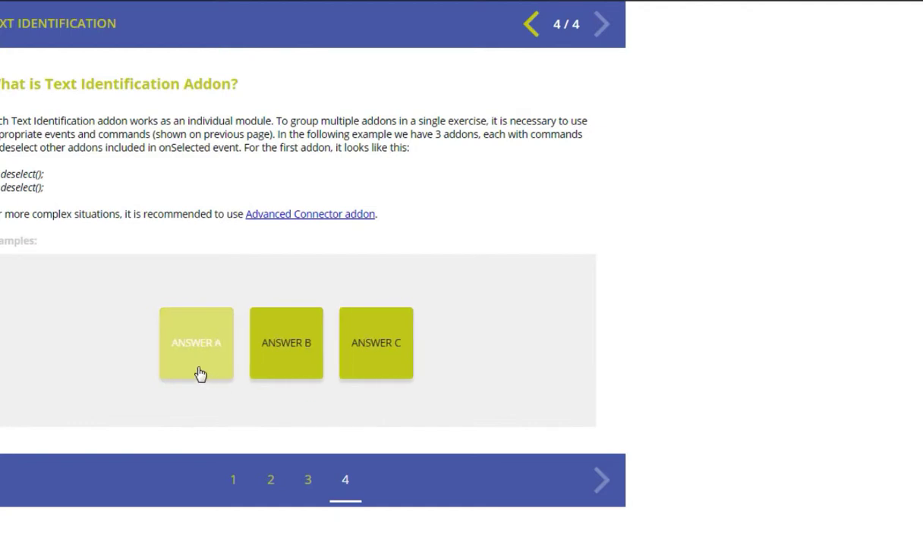
{"action": "left_click", "coordinate": [199, 372]}
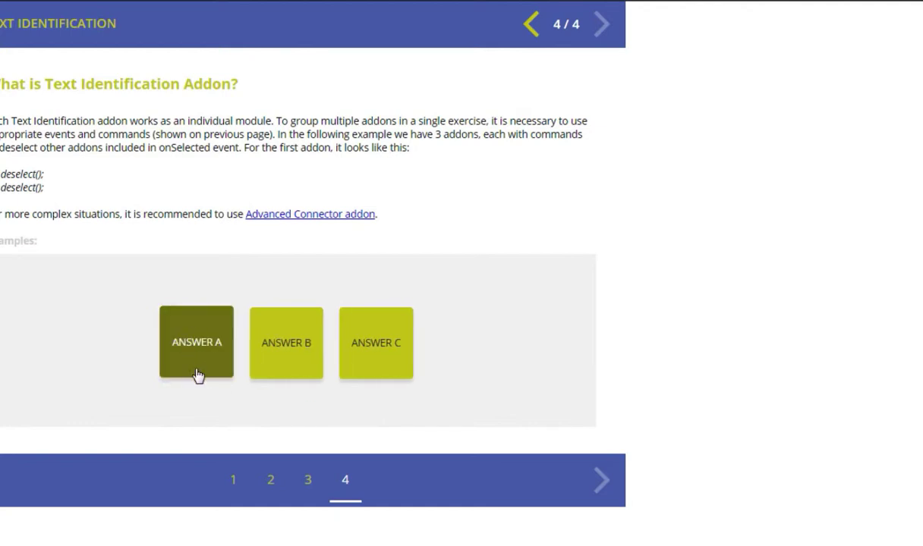
{"action": "left_click", "coordinate": [186, 353]}
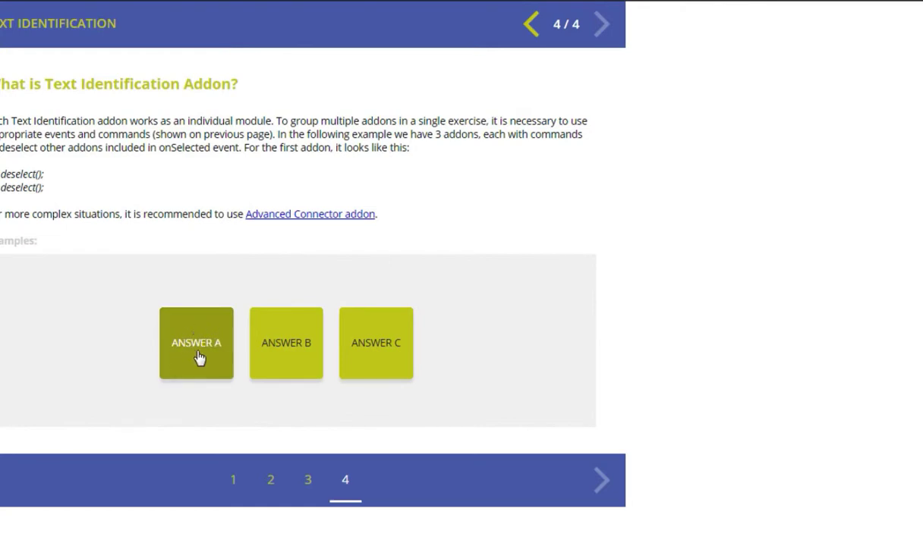
{"action": "left_click", "coordinate": [297, 363]}
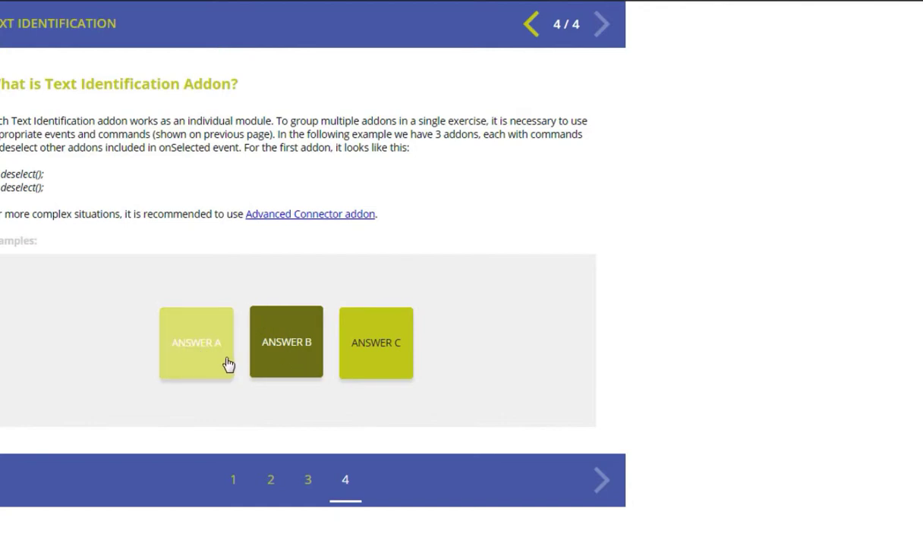
{"action": "left_click", "coordinate": [294, 363]}
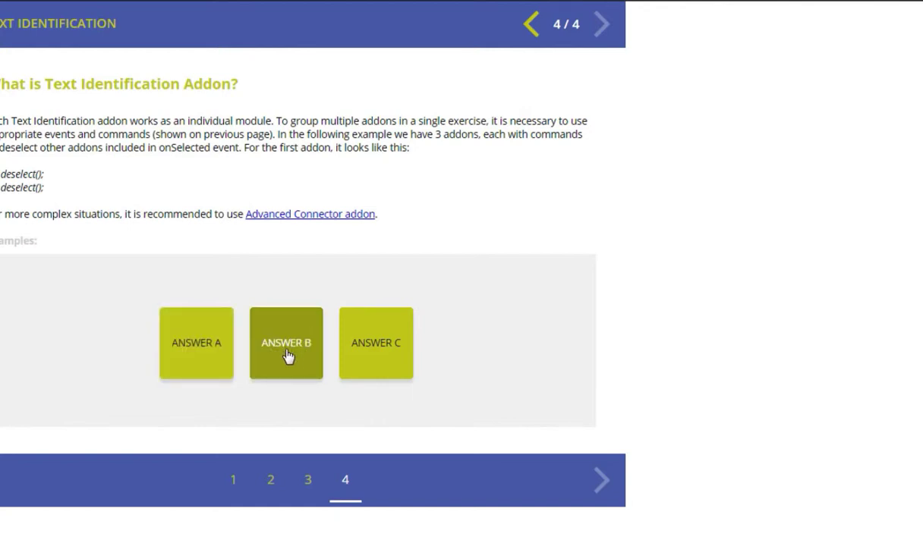
{"action": "left_click", "coordinate": [394, 361]}
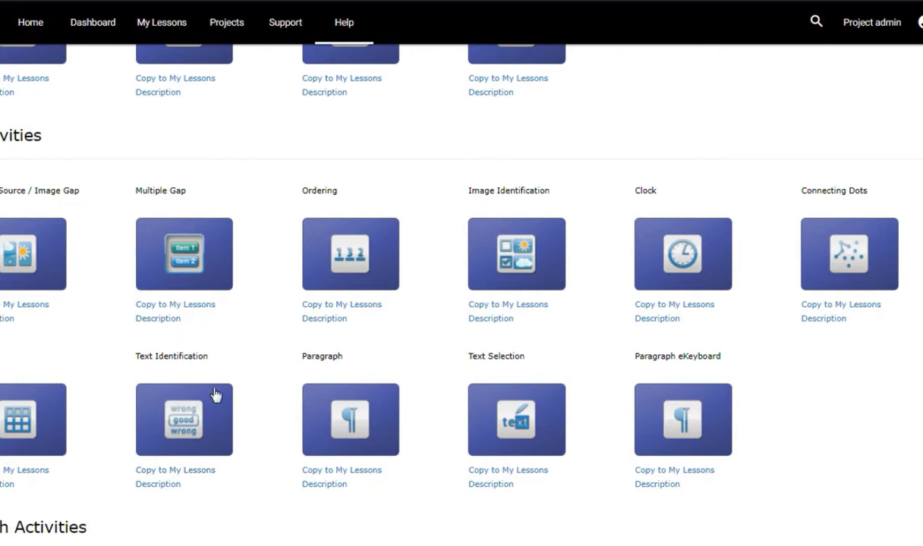
Copy the Text Identification example to My Lessons and open the copy's "What is Text Identification" page for editing
{"action": "left_click", "coordinate": [207, 481]}
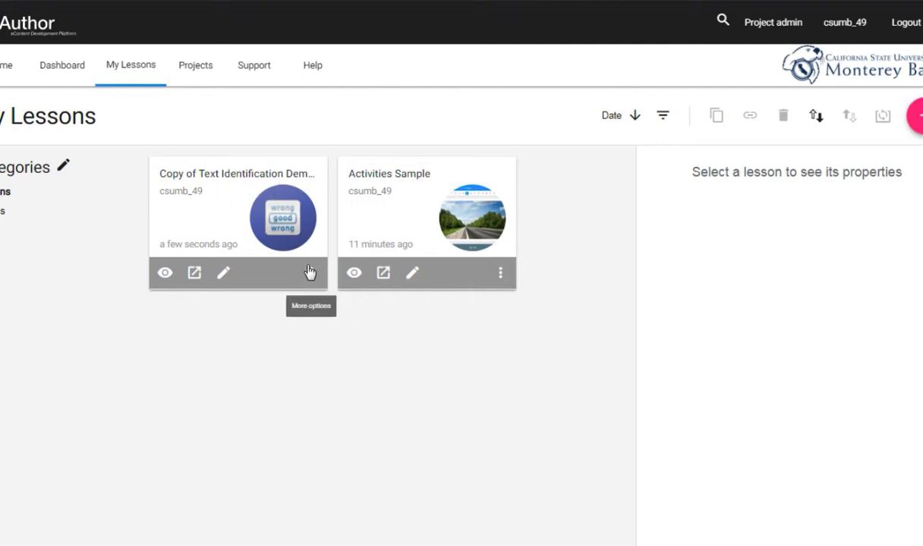
{"action": "left_click", "coordinate": [224, 280]}
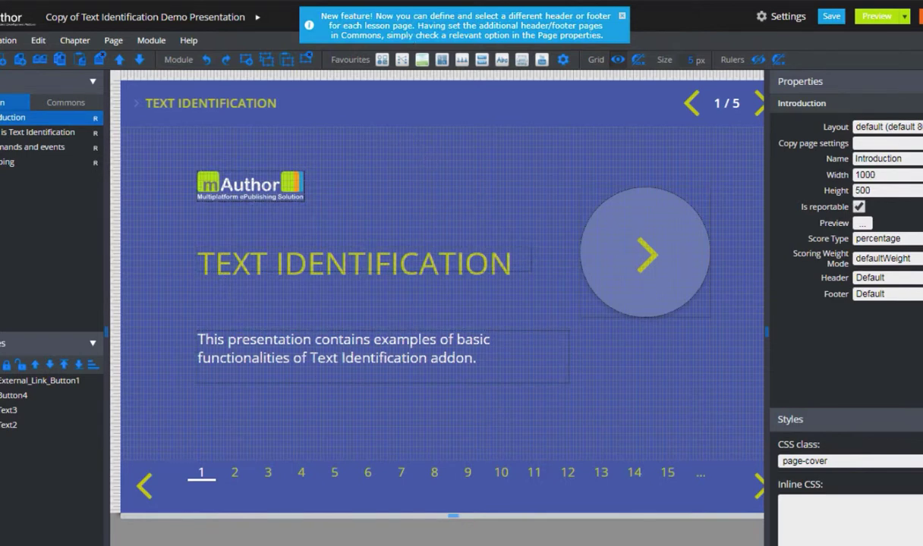
{"action": "left_click", "coordinate": [15, 137]}
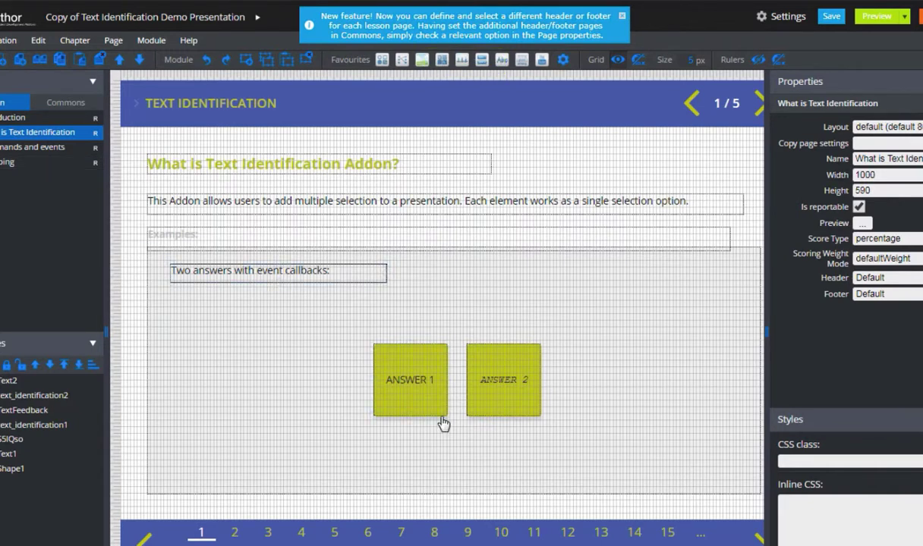
Inspect the ID and properties of the Answer 1 and Answer 2 modules on the page
{"action": "left_click", "coordinate": [421, 403]}
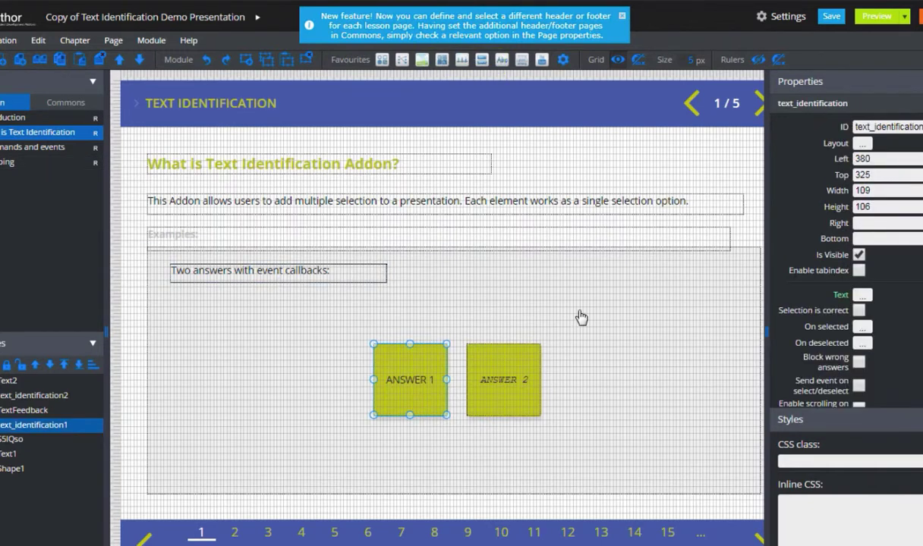
{"action": "double_click", "coordinate": [880, 126]}
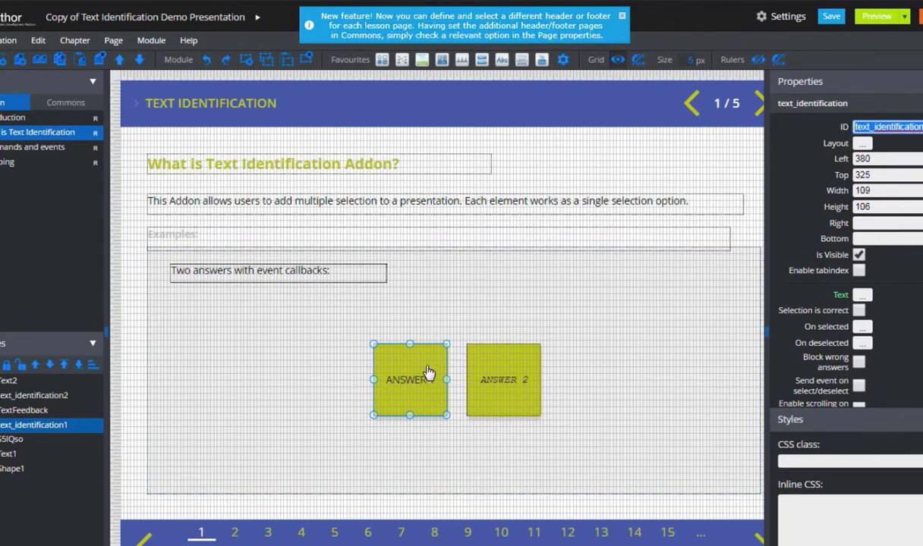
{"action": "left_click", "coordinate": [486, 393]}
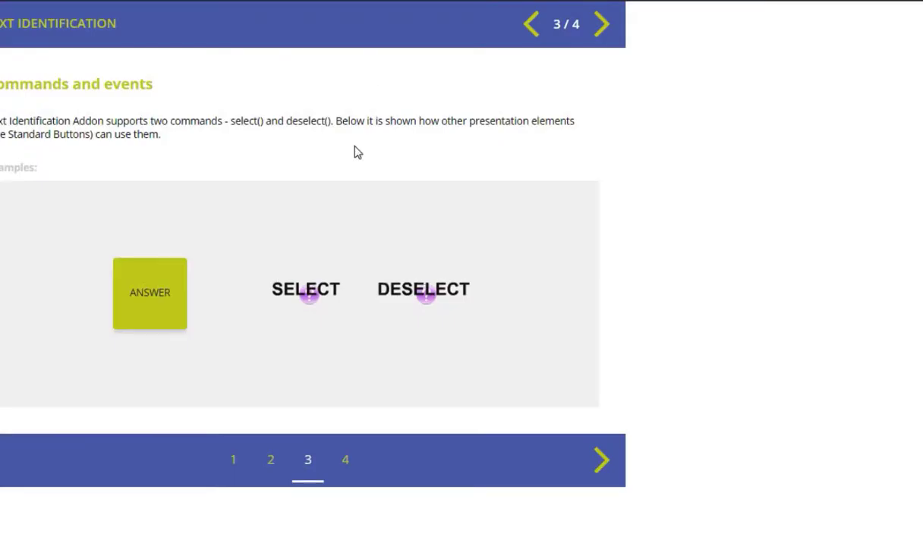
Return to page 2 of the example presentation and toggle Answer 1 and Answer 2, comparing the event text for each
{"action": "left_click", "coordinate": [271, 465]}
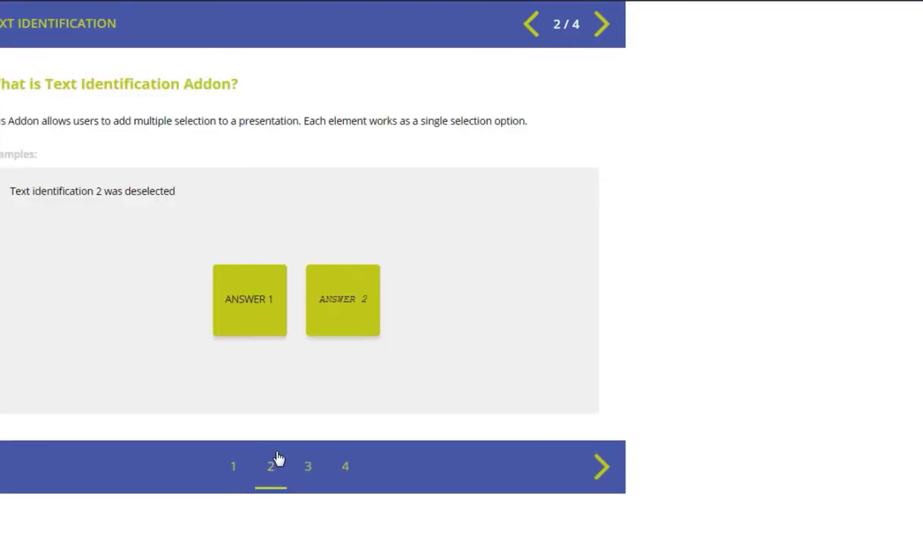
{"action": "left_click_drag", "start_coordinate": [90, 185], "coordinate": [75, 190]}
{"action": "left_click", "coordinate": [235, 317]}
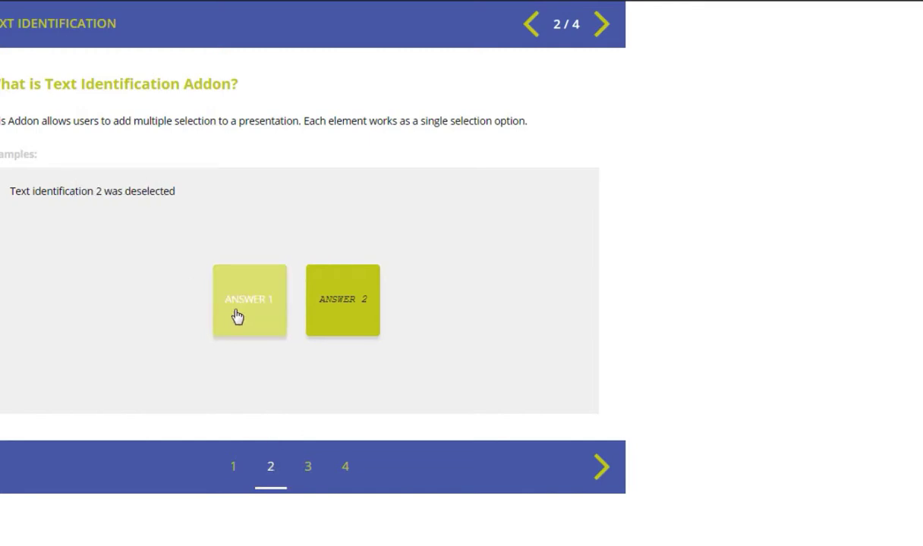
{"action": "left_click", "coordinate": [342, 311]}
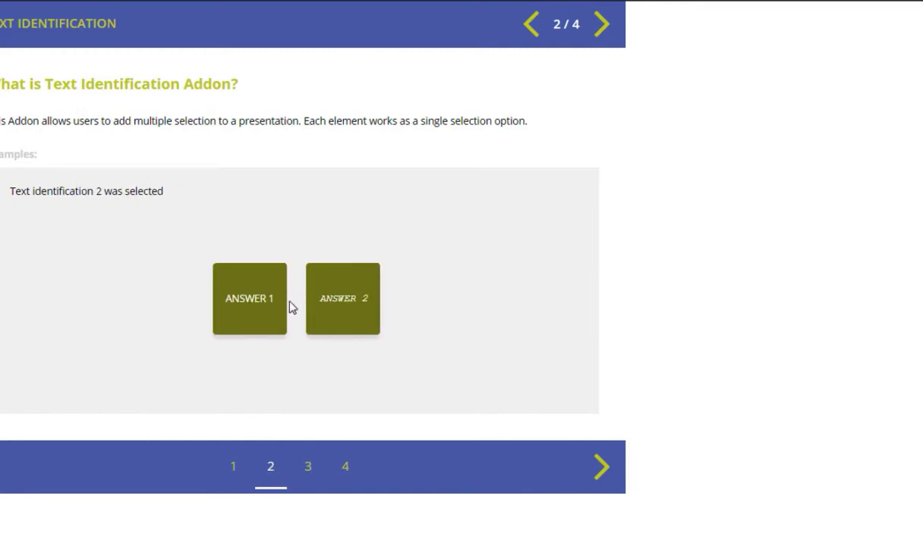
{"action": "left_click", "coordinate": [266, 314]}
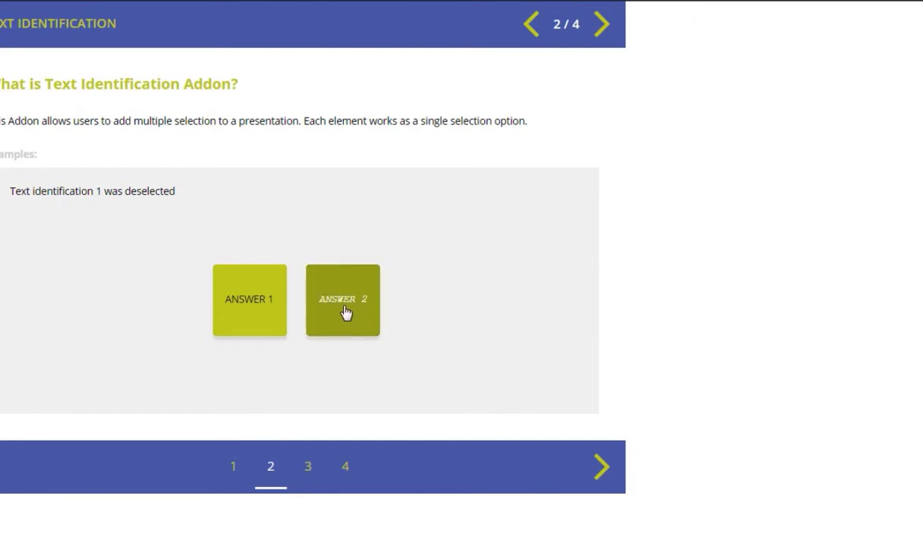
{"action": "left_click", "coordinate": [346, 313]}
{"action": "left_click", "coordinate": [262, 313]}
{"action": "left_click", "coordinate": [354, 314]}
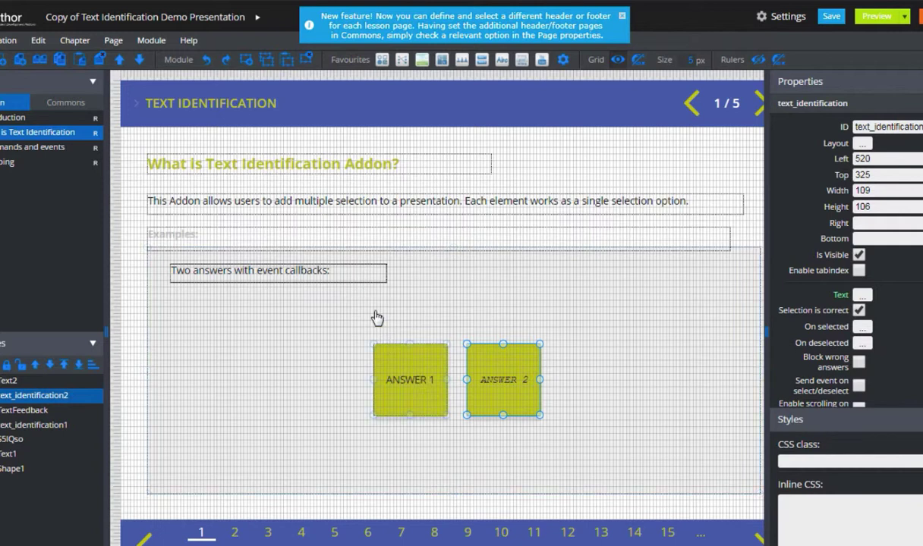
Check the ID of the "Two answers with event callbacks:" text module and open Answer 1's On selected event script
{"action": "left_click", "coordinate": [311, 275]}
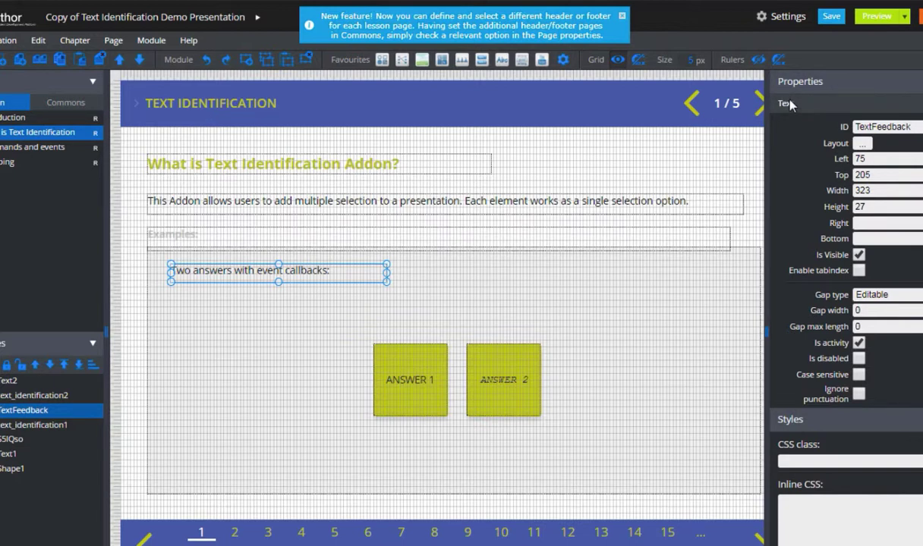
{"action": "left_click", "coordinate": [429, 376]}
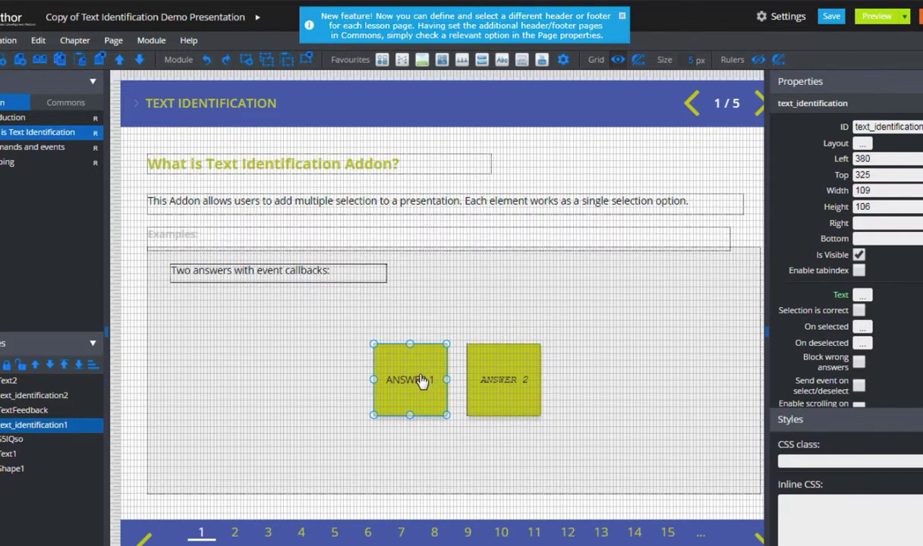
{"action": "left_click", "coordinate": [865, 331]}
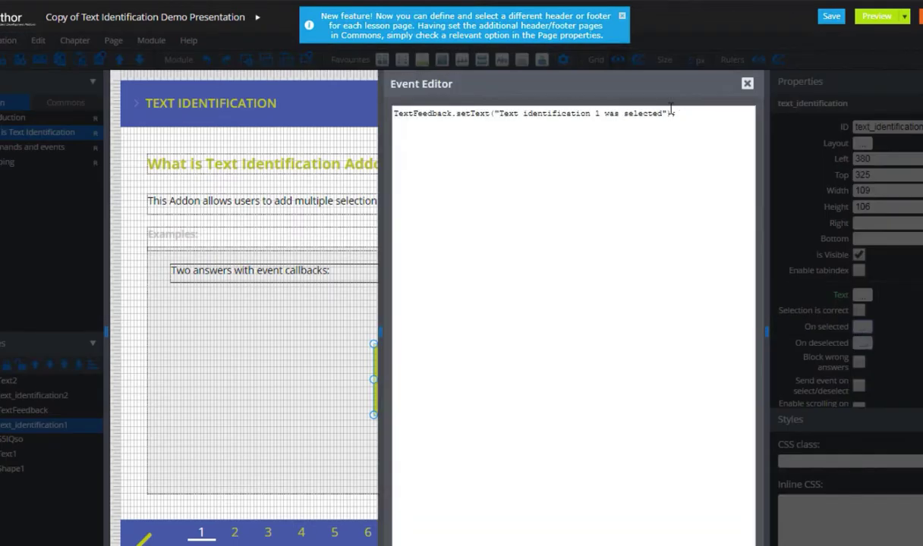
Examine the TextFeedback module reference and the setText command in Answer 1's On selected event script
{"action": "left_click_drag", "start_coordinate": [673, 113], "coordinate": [394, 113]}
{"action": "double_click", "coordinate": [434, 113]}
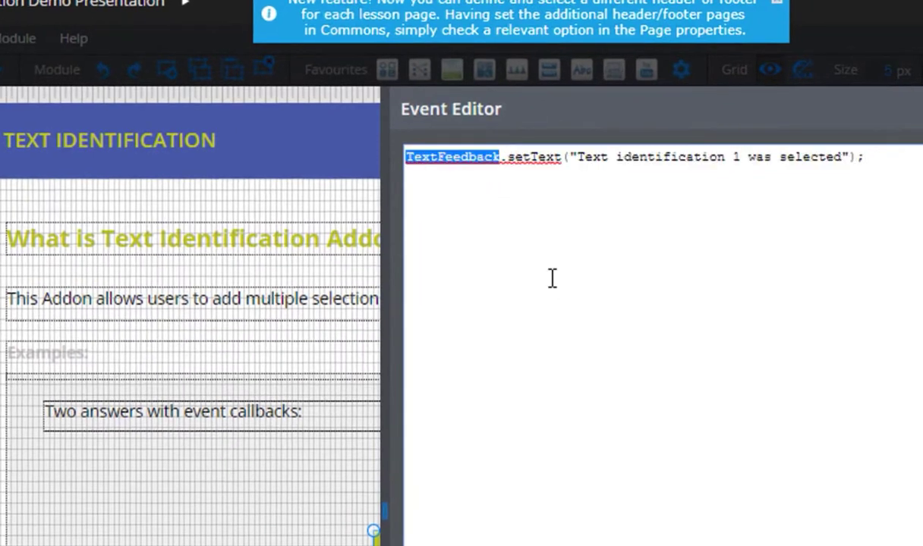
{"action": "left_click", "coordinate": [493, 157]}
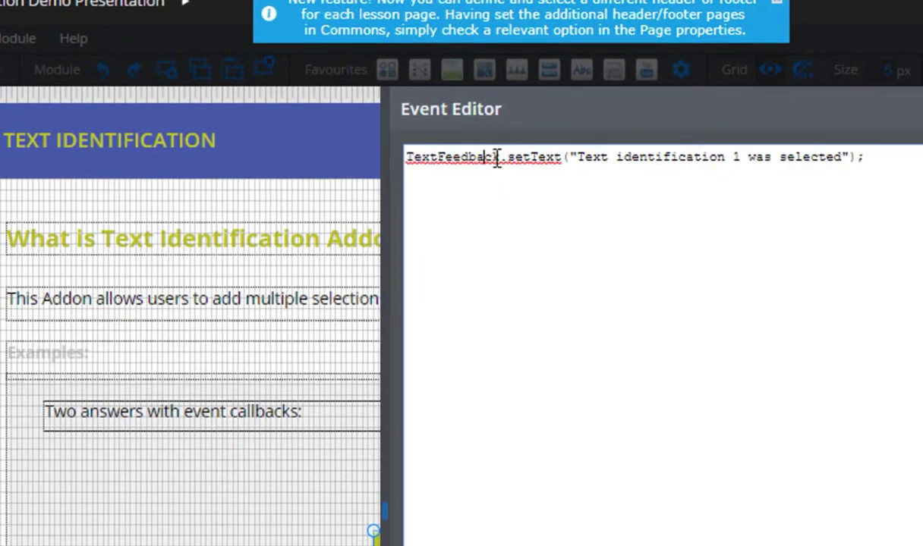
{"action": "double_click", "coordinate": [495, 157]}
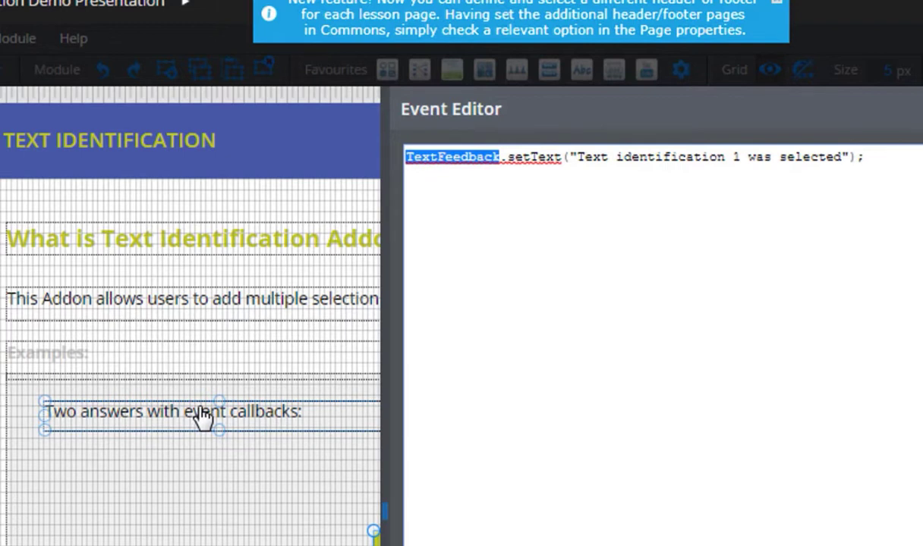
{"action": "left_click", "coordinate": [494, 158]}
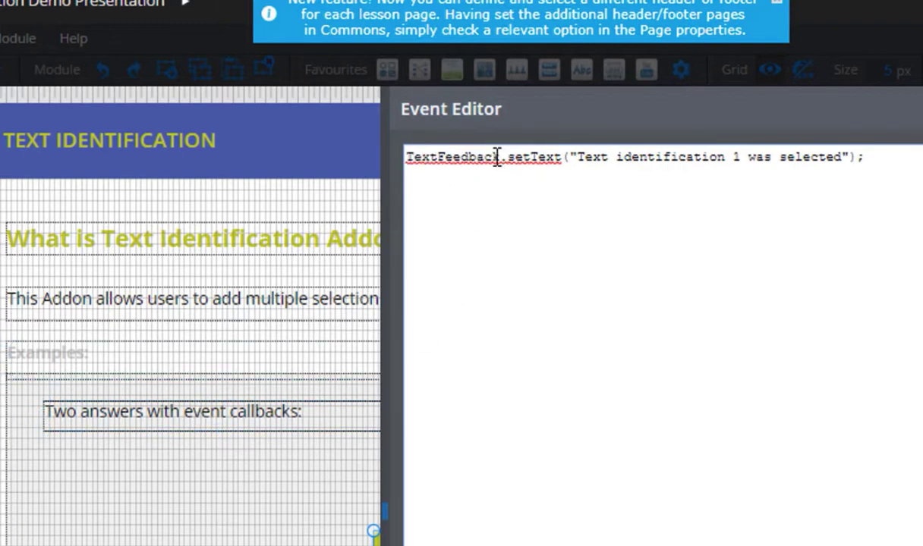
{"action": "left_click_drag", "start_coordinate": [494, 157], "coordinate": [615, 158]}
{"action": "left_click", "coordinate": [565, 158]}
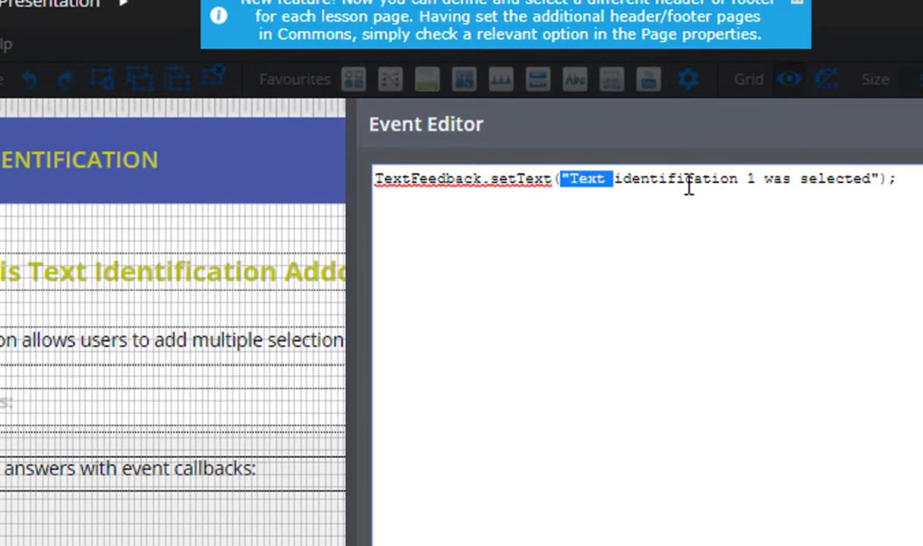
Replace the quoted message in Answer 1's On selected event script with "Good morning!" and save the event
{"action": "left_click_drag", "start_coordinate": [689, 186], "coordinate": [885, 182]}
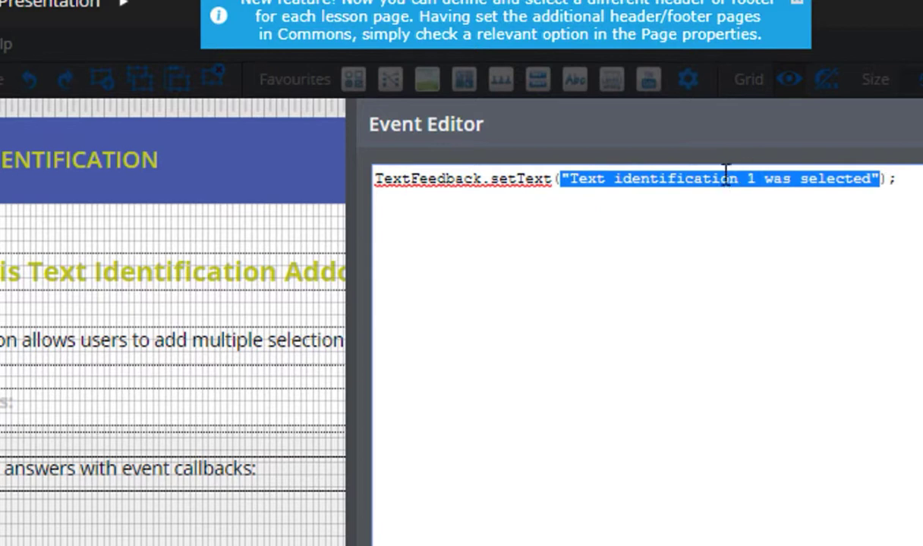
{"action": "left_click", "coordinate": [652, 179]}
{"action": "left_click_drag", "start_coordinate": [570, 179], "coordinate": [873, 175]}
{"action": "left_click", "coordinate": [575, 190]}
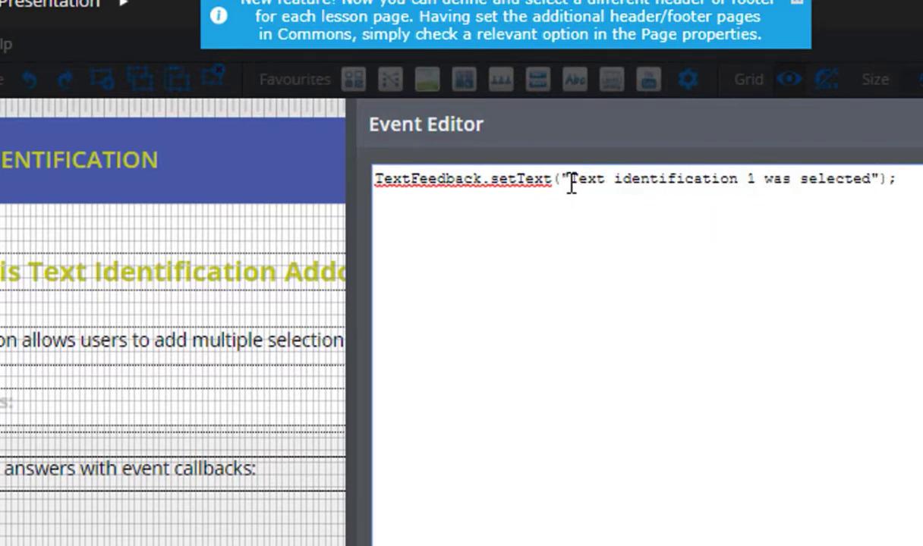
{"action": "left_click_drag", "start_coordinate": [571, 181], "coordinate": [872, 179]}
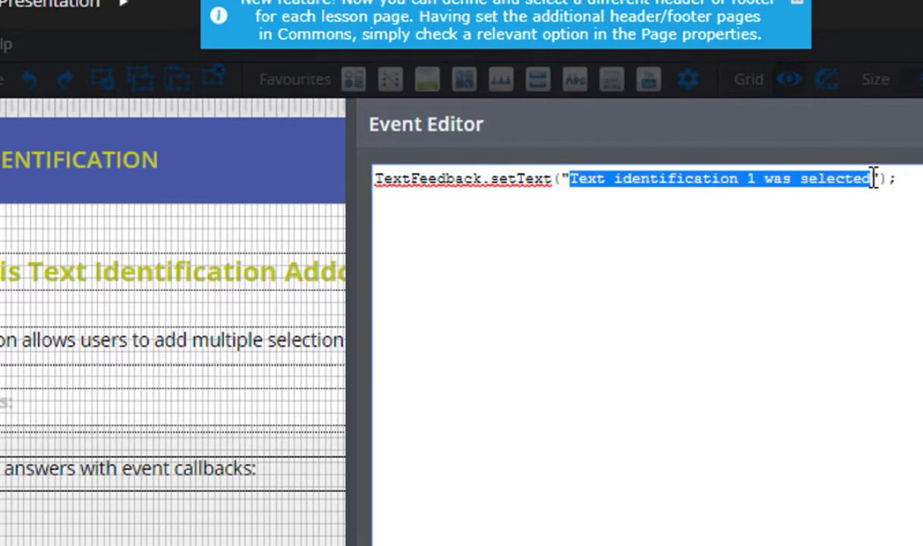
{"action": "type", "text": "Good morni"}
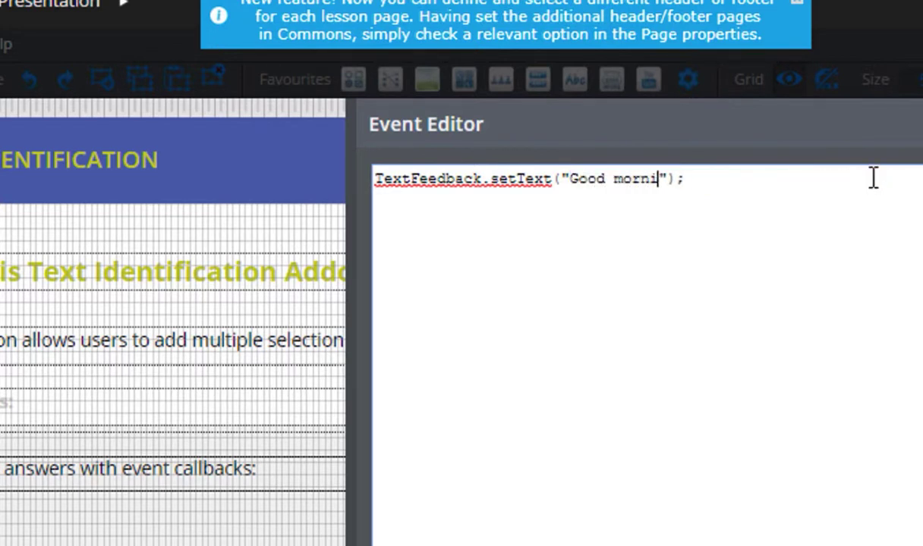
{"action": "type", "text": "ng!"}
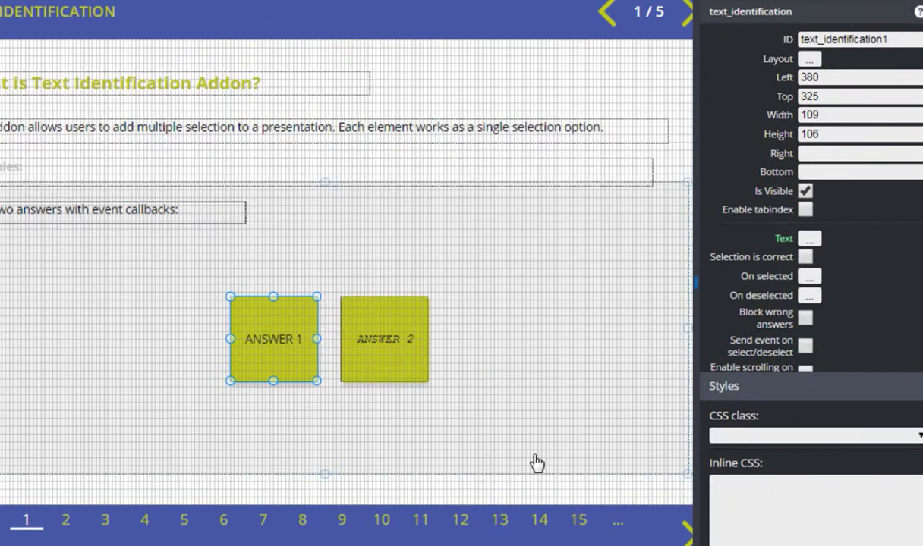
Inspect Answer 2's properties and recheck the ID of the text module above the answers
{"action": "left_click", "coordinate": [401, 338]}
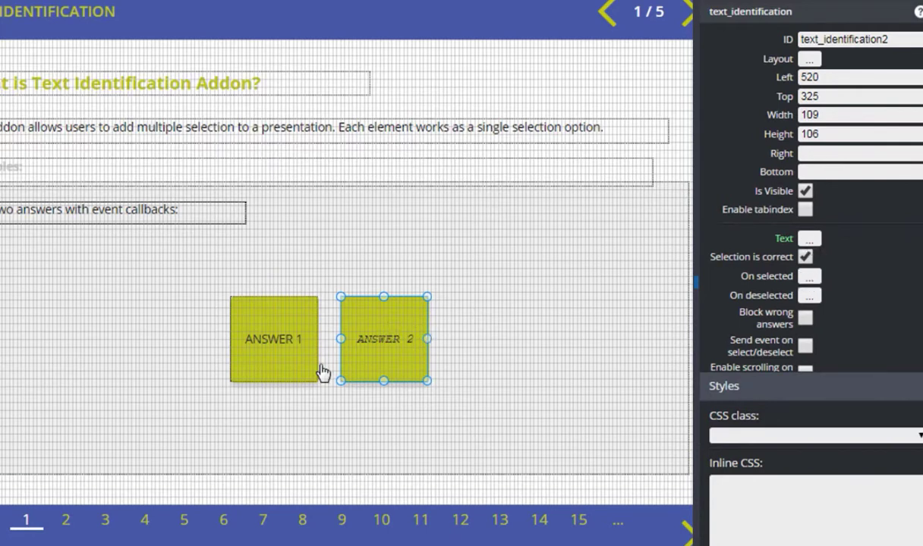
{"action": "left_click", "coordinate": [102, 220]}
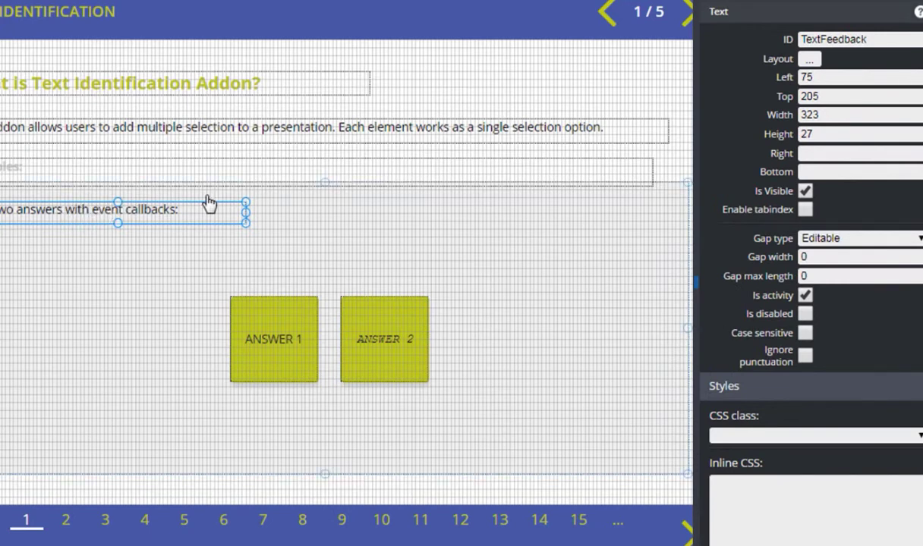
{"action": "left_click_drag", "start_coordinate": [882, 39], "coordinate": [767, 38]}
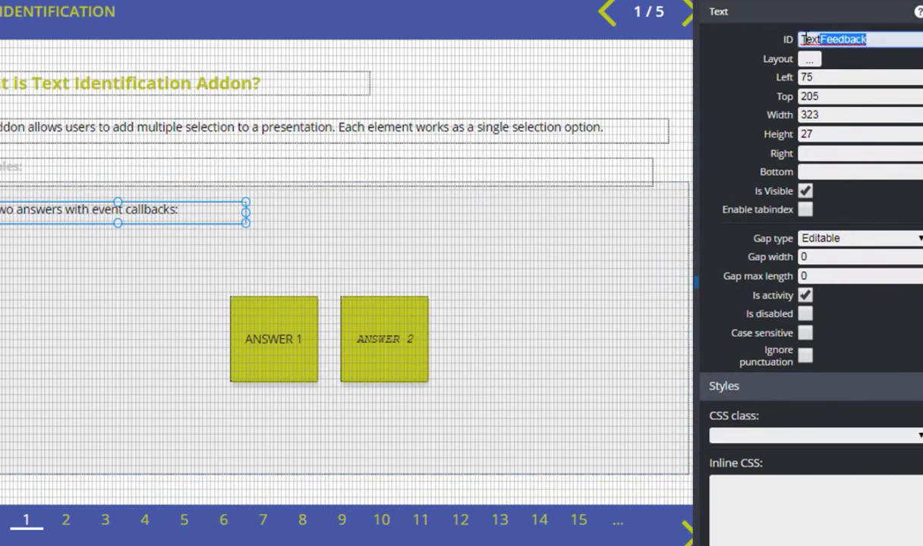
Replace the quoted message in Answer 2's On selected event script with "Good evening!"
{"action": "left_click", "coordinate": [404, 335]}
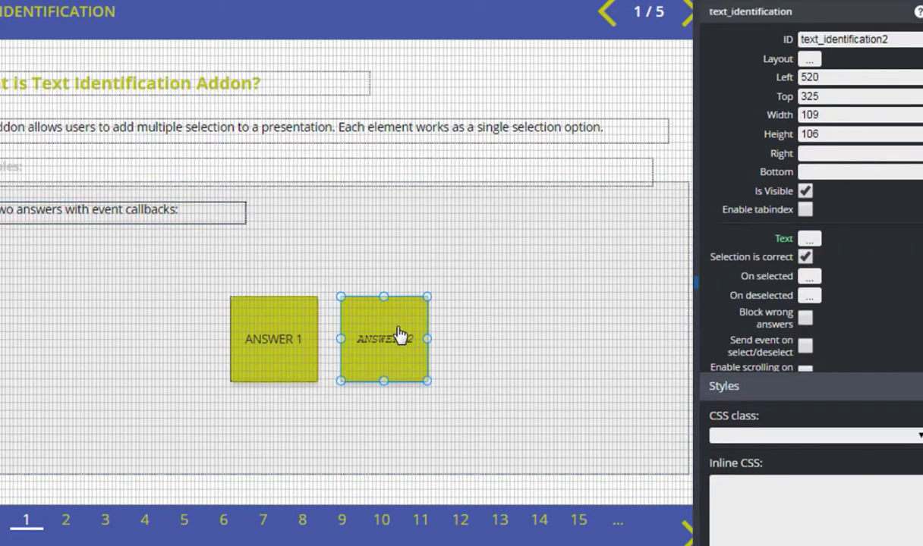
{"action": "left_click", "coordinate": [809, 276]}
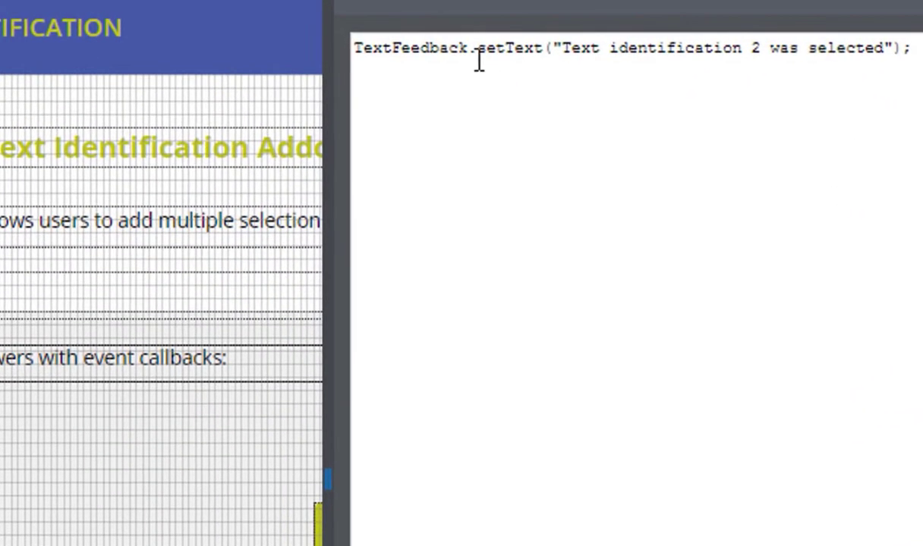
{"action": "left_click_drag", "start_coordinate": [323, 23], "coordinate": [268, 34]}
{"action": "left_click_drag", "start_coordinate": [378, 64], "coordinate": [338, 70]}
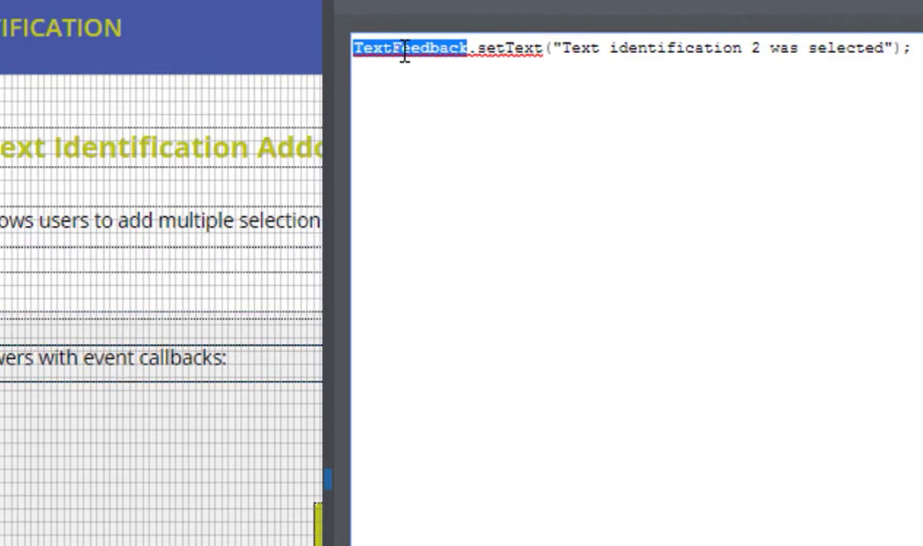
{"action": "left_click", "coordinate": [478, 48]}
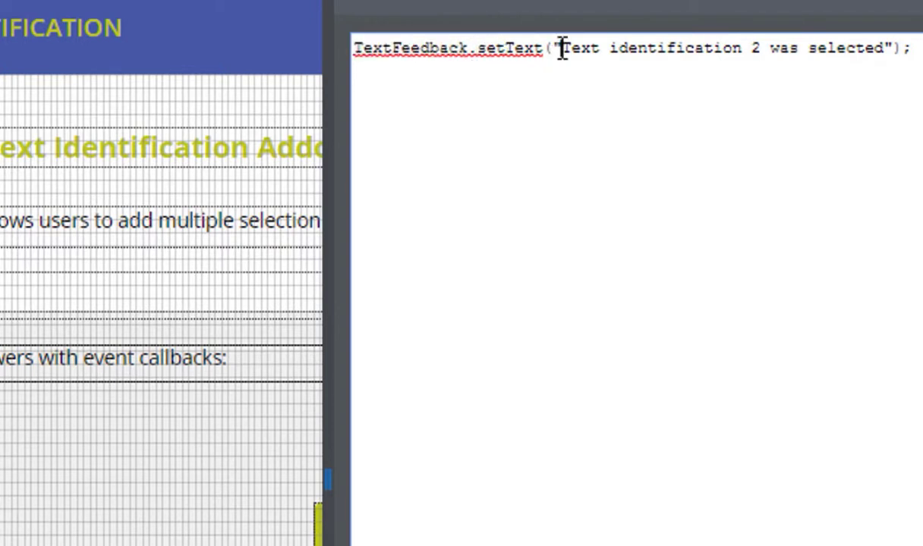
{"action": "left_click_drag", "start_coordinate": [562, 49], "coordinate": [890, 53]}
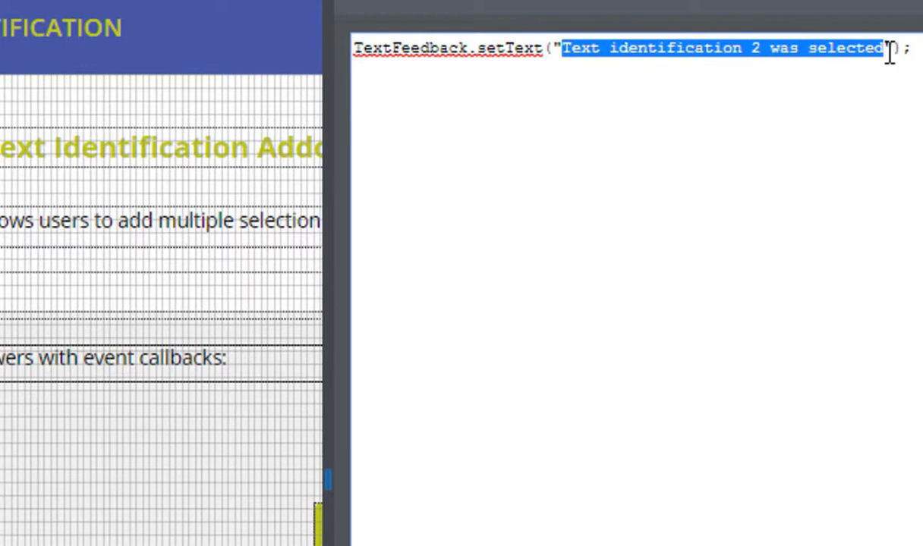
{"action": "type", "text": "Good e"}
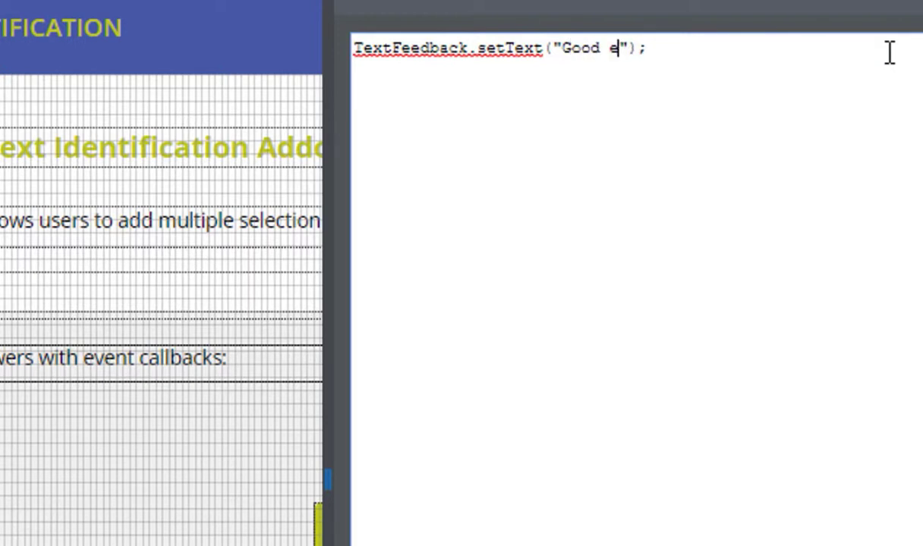
{"action": "type", "text": "vening!"}
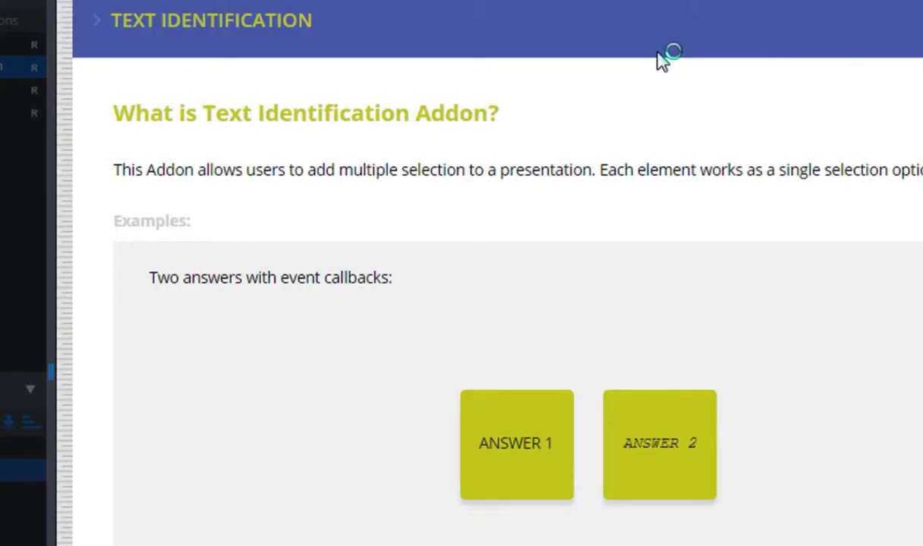
Test Answer 1 and Answer 2 in the preview and check the feedback text each one displays
{"action": "left_click", "coordinate": [531, 466]}
{"action": "left_click_drag", "start_coordinate": [258, 279], "coordinate": [155, 277]}
{"action": "left_click", "coordinate": [649, 479]}
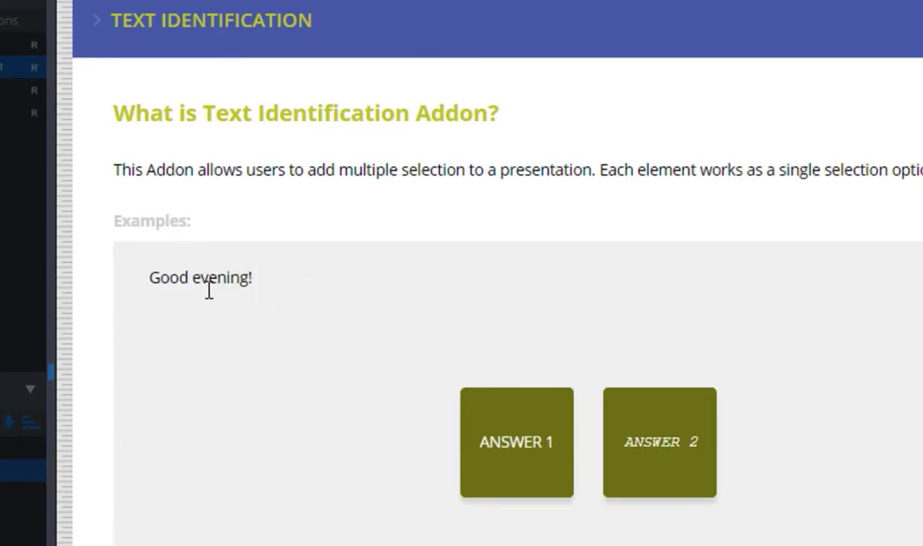
{"action": "left_click_drag", "start_coordinate": [255, 281], "coordinate": [146, 278]}
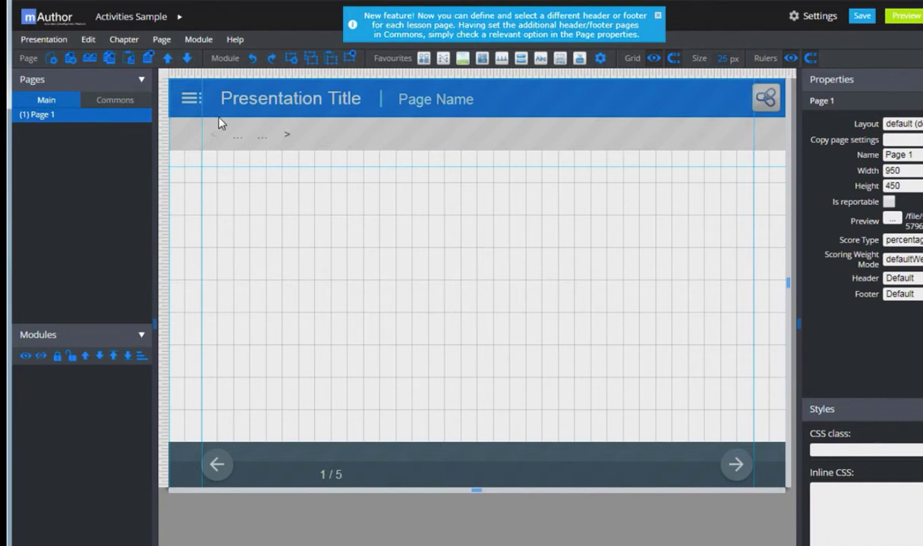
Add a Text Identification activity module to Page 1, sized 326 by 77, and place it at Left 574, Top 25
{"action": "left_click", "coordinate": [195, 41]}
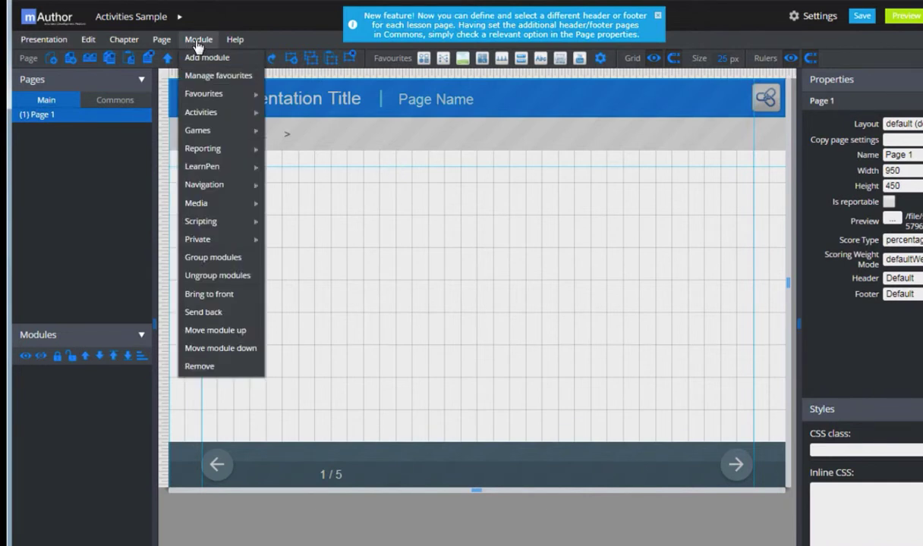
{"action": "left_click", "coordinate": [205, 67]}
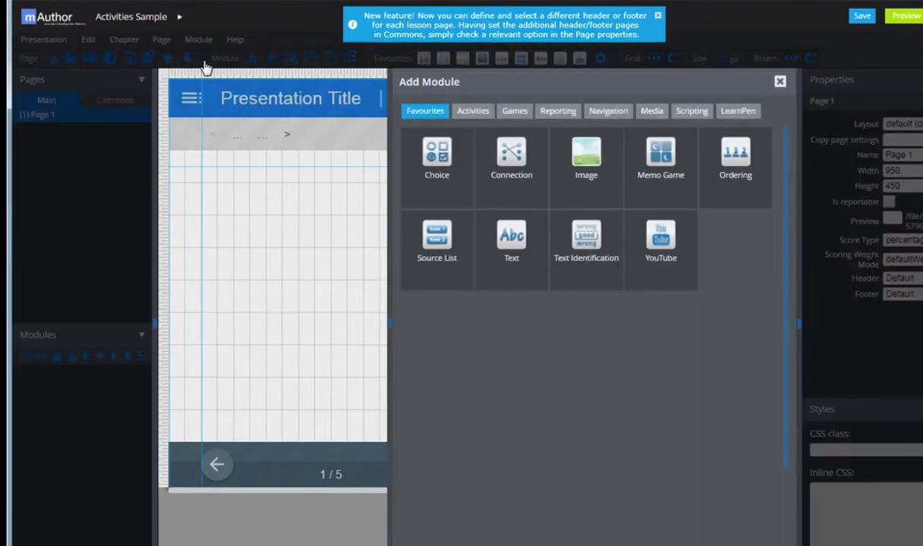
{"action": "left_click", "coordinate": [469, 112]}
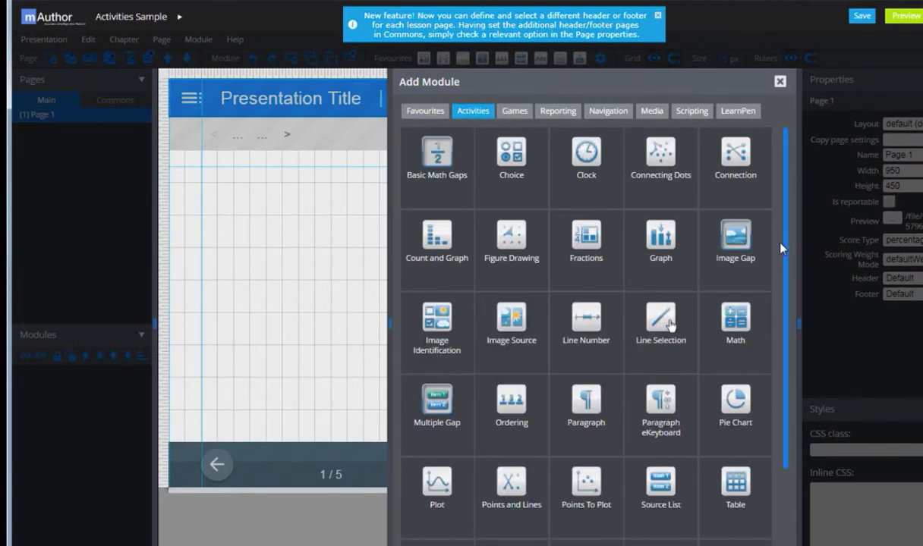
{"action": "left_click_drag", "start_coordinate": [785, 255], "coordinate": [785, 323]}
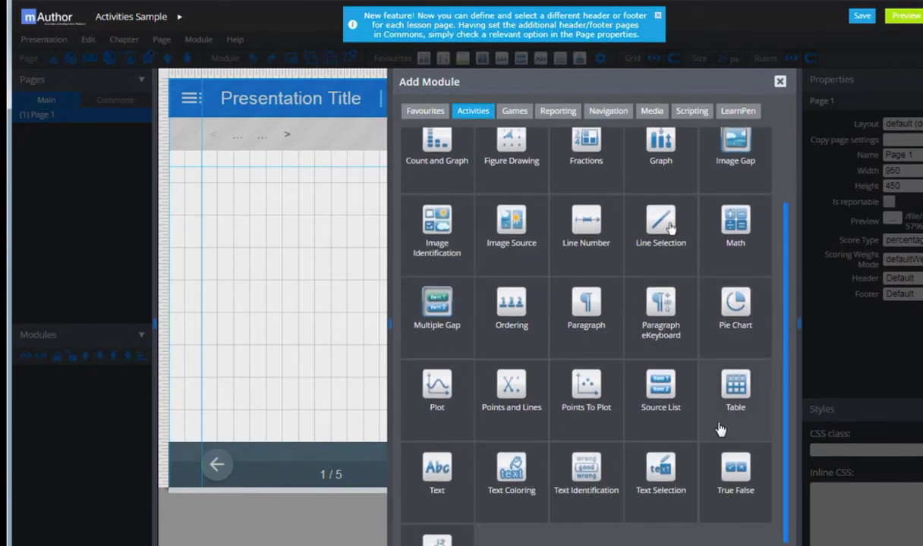
{"action": "left_click", "coordinate": [584, 472]}
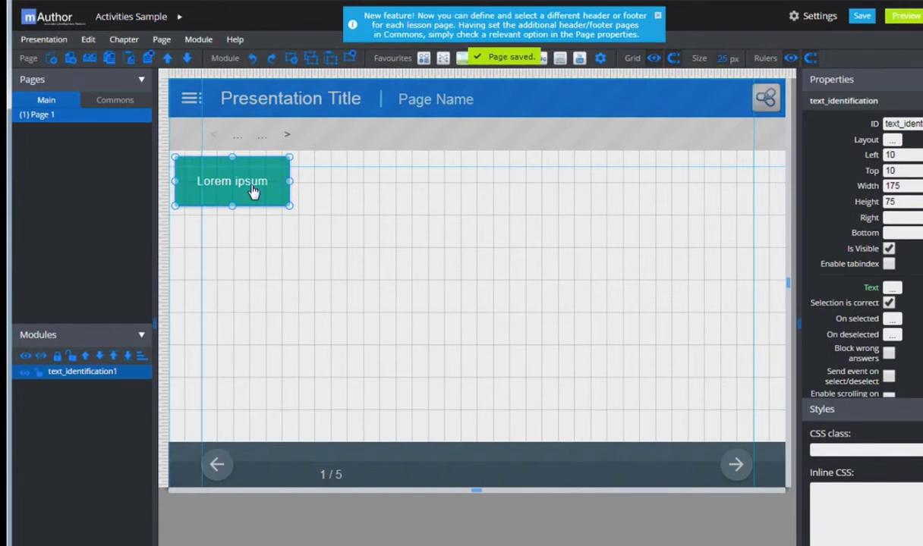
{"action": "left_click_drag", "start_coordinate": [251, 189], "coordinate": [625, 193]}
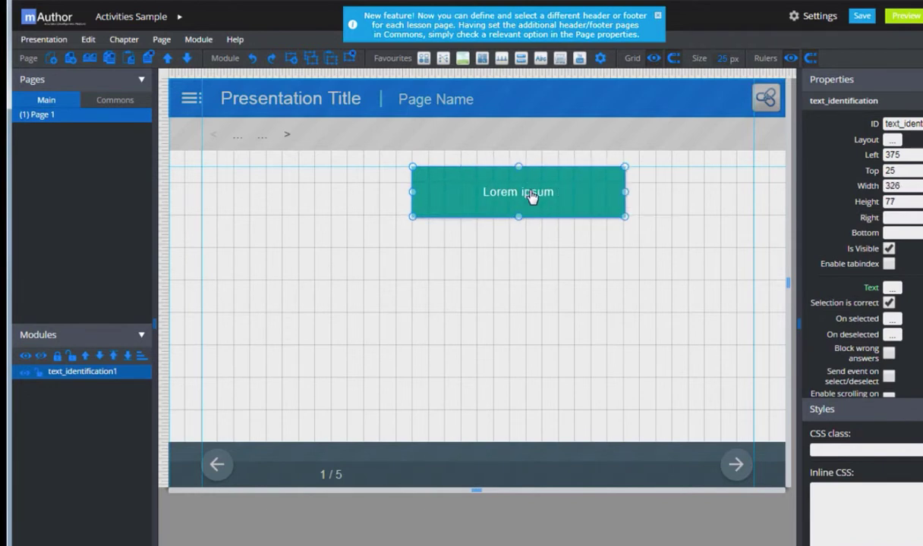
{"action": "left_click_drag", "start_coordinate": [531, 195], "coordinate": [655, 201]}
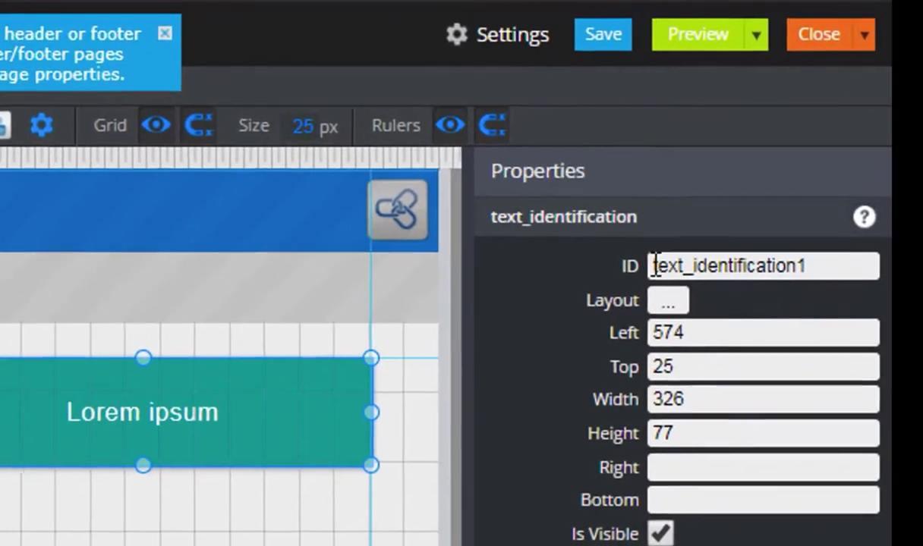
Change the Text Identification module's ID to ti1
{"action": "left_click_drag", "start_coordinate": [655, 266], "coordinate": [810, 267]}
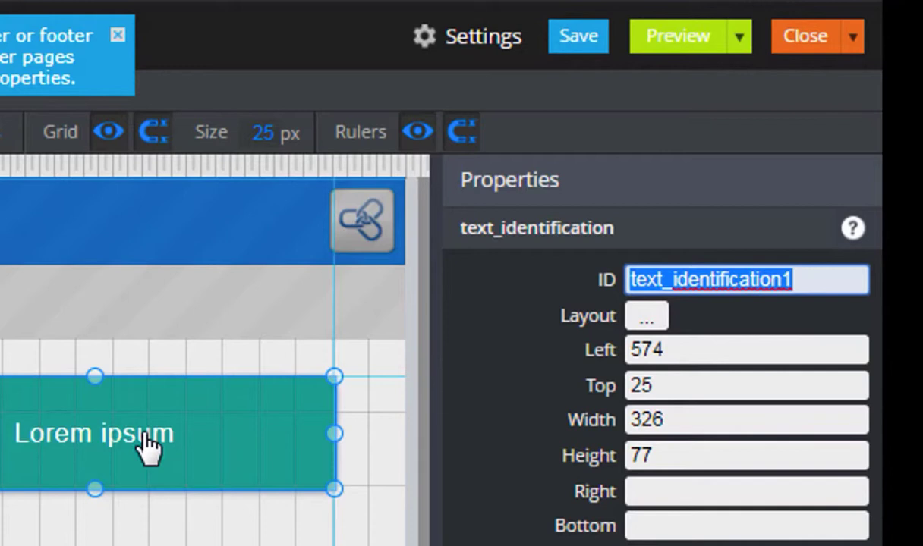
{"action": "left_click", "coordinate": [830, 280]}
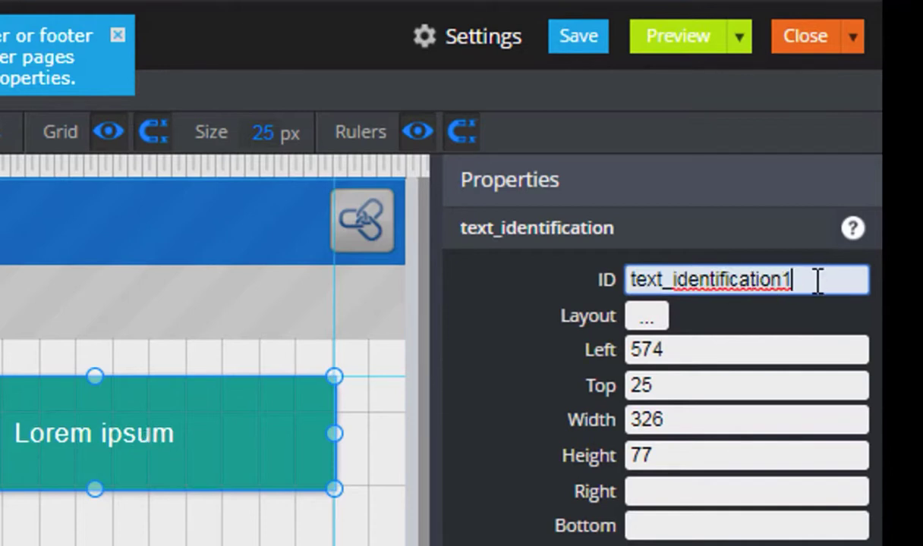
{"action": "left_click_drag", "start_coordinate": [816, 278], "coordinate": [573, 291]}
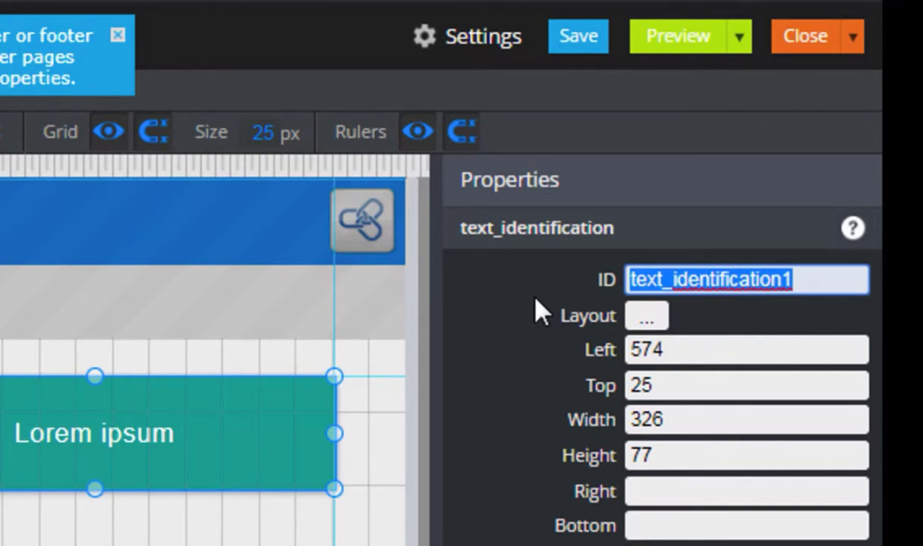
{"action": "type", "text": "t"}
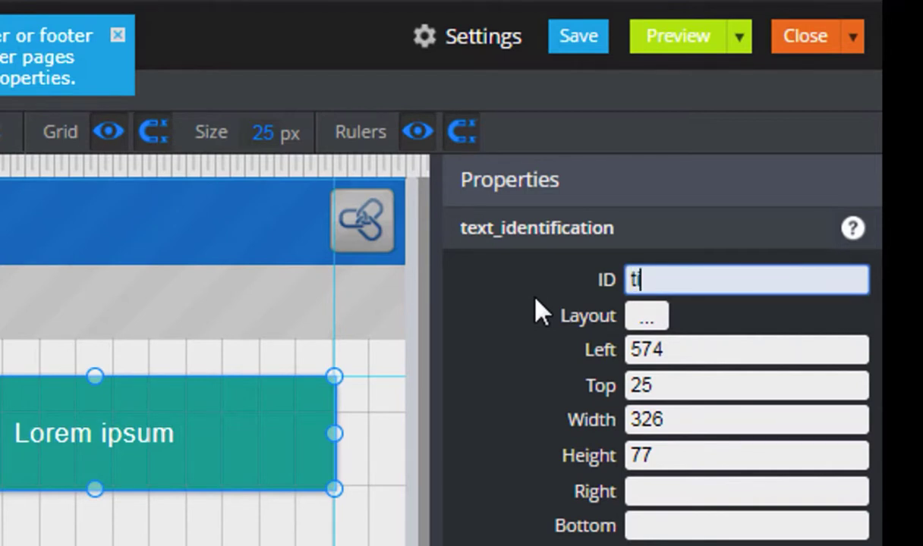
{"action": "type", "text": "i1"}
Preview the page, toggle the "Lorem ipsum" button to test its selection states, and return to editing
{"action": "left_click", "coordinate": [683, 38]}
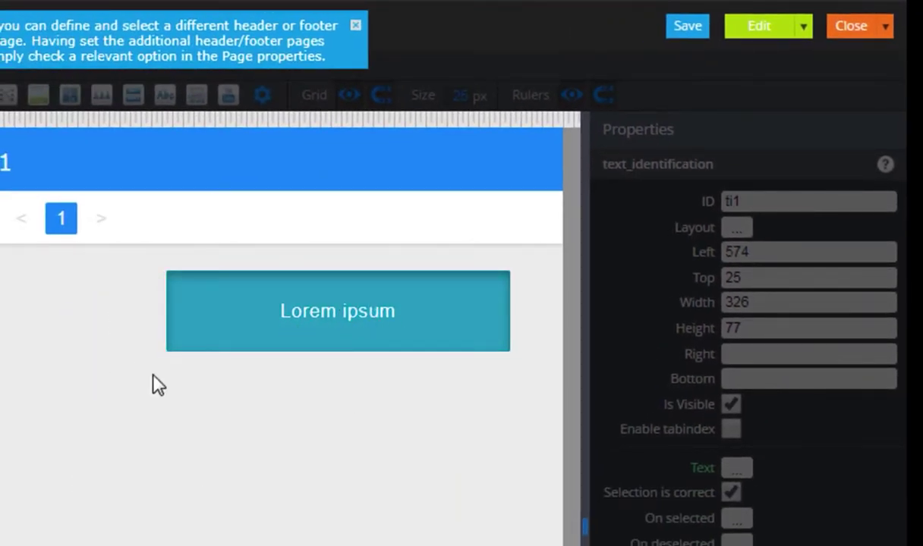
{"action": "left_click", "coordinate": [383, 322]}
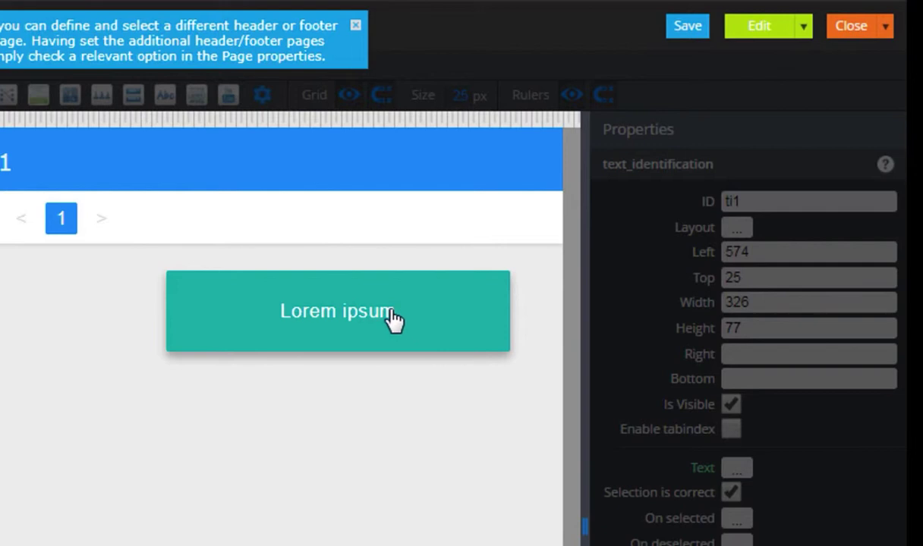
{"action": "left_click", "coordinate": [392, 320]}
{"action": "left_click", "coordinate": [392, 321]}
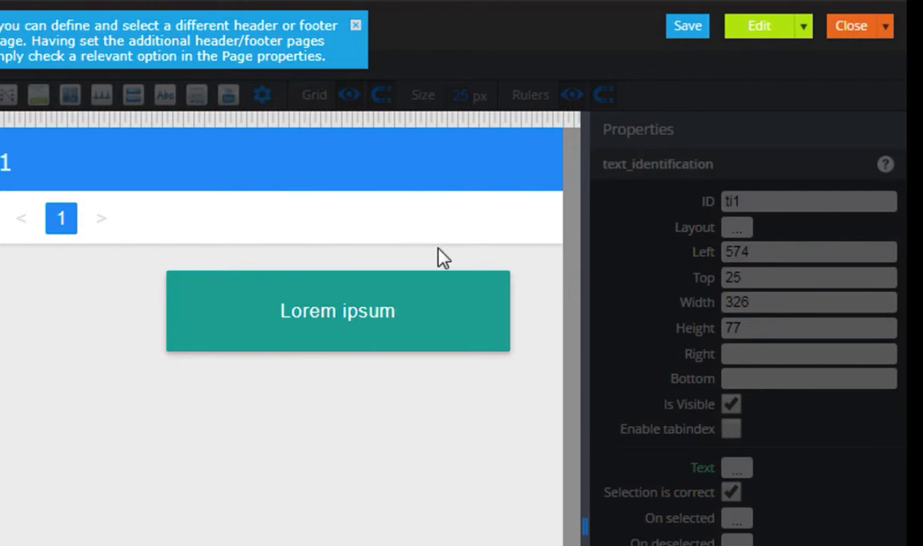
{"action": "left_click", "coordinate": [740, 30]}
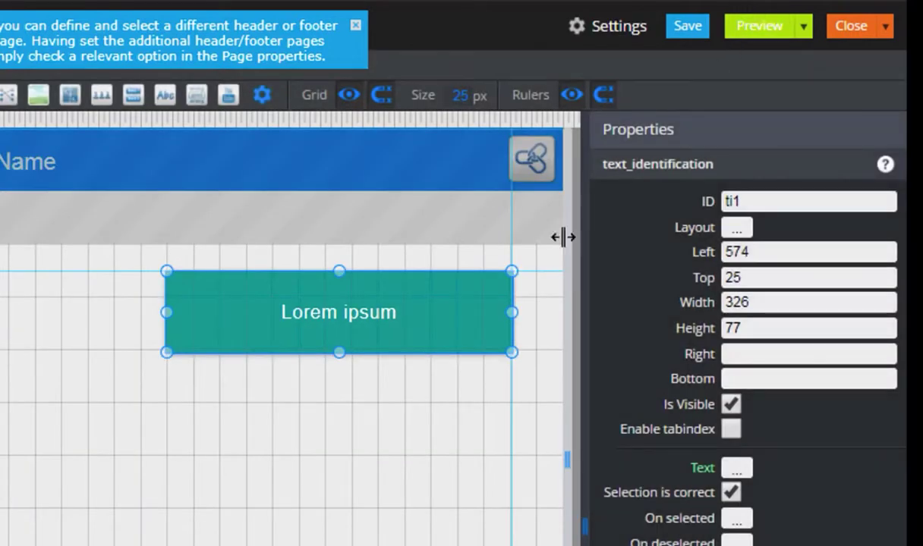
Add a Text module from the favourites to Page 1 and place it below the button at Left 450, Top 250
{"action": "left_click", "coordinate": [235, 504]}
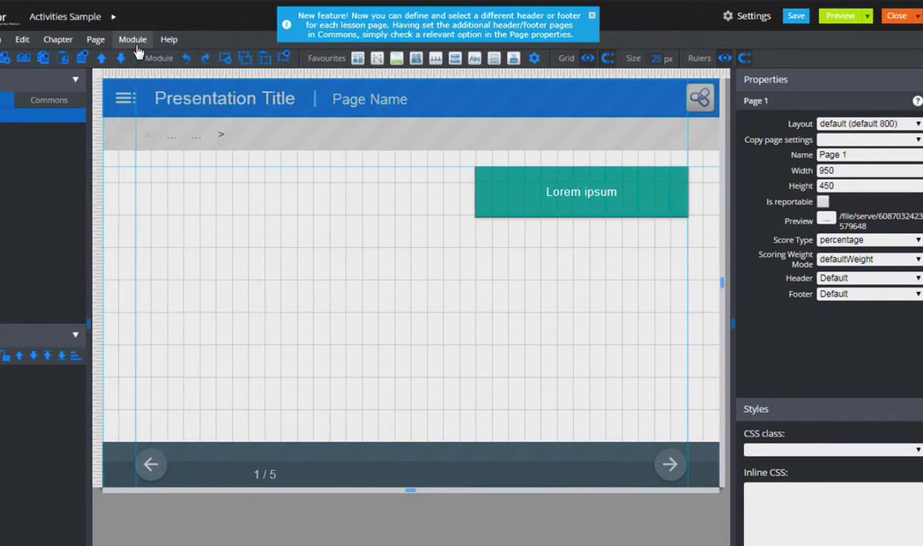
{"action": "left_click", "coordinate": [136, 40]}
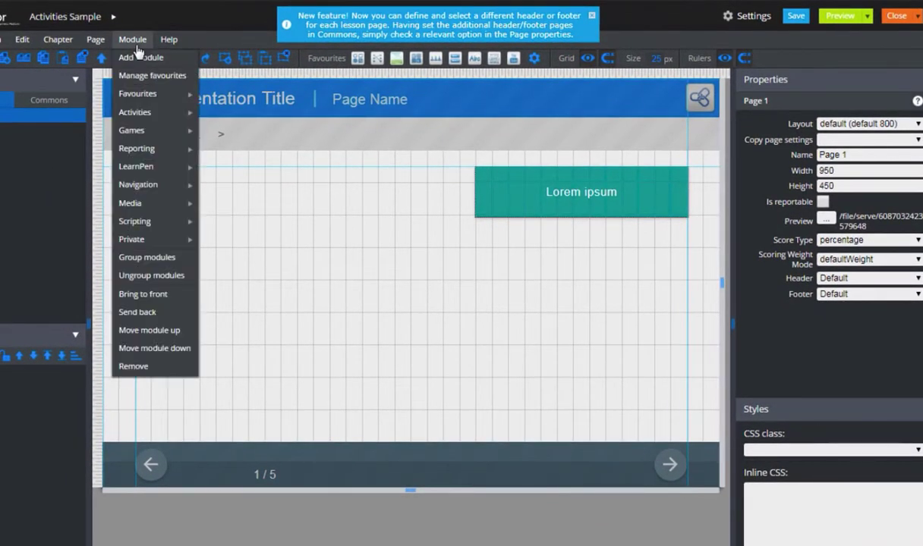
{"action": "mouse_move", "coordinate": [158, 99]}
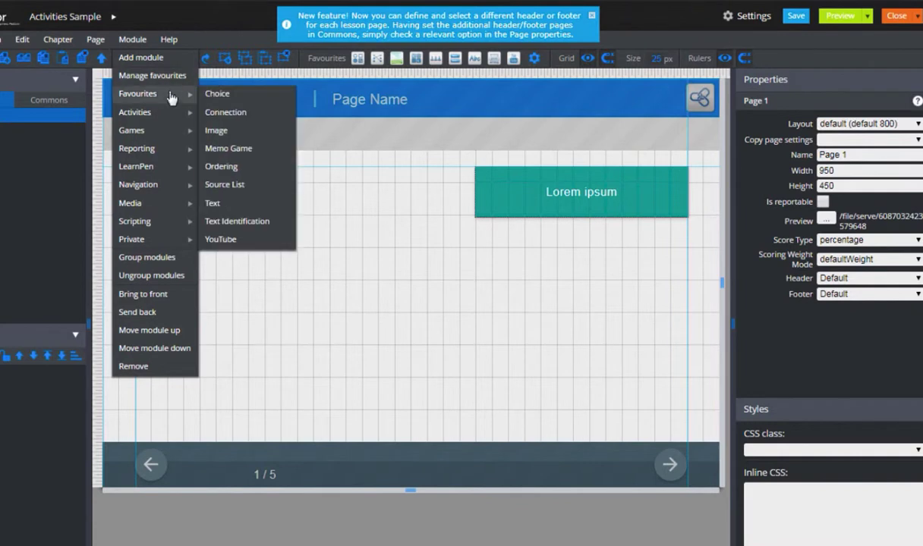
{"action": "left_click", "coordinate": [229, 209]}
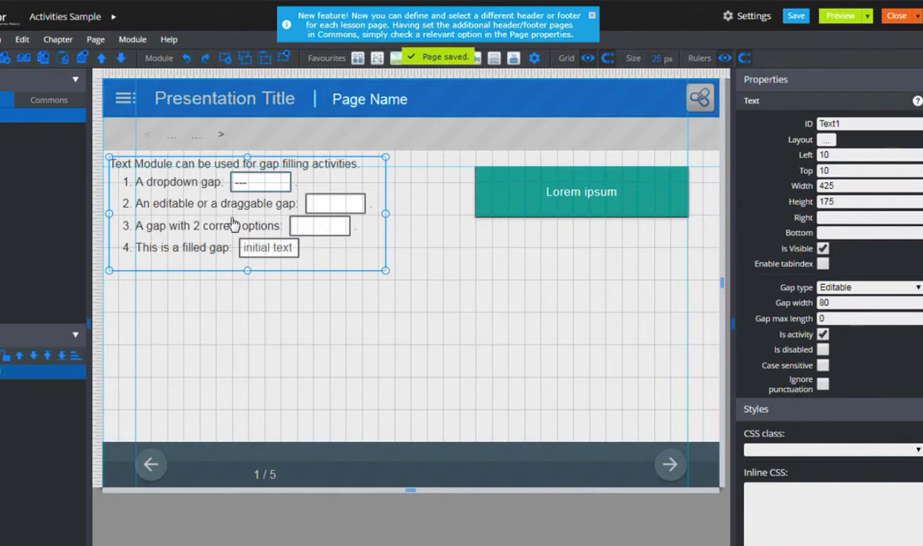
{"action": "left_click_drag", "start_coordinate": [228, 218], "coordinate": [475, 341]}
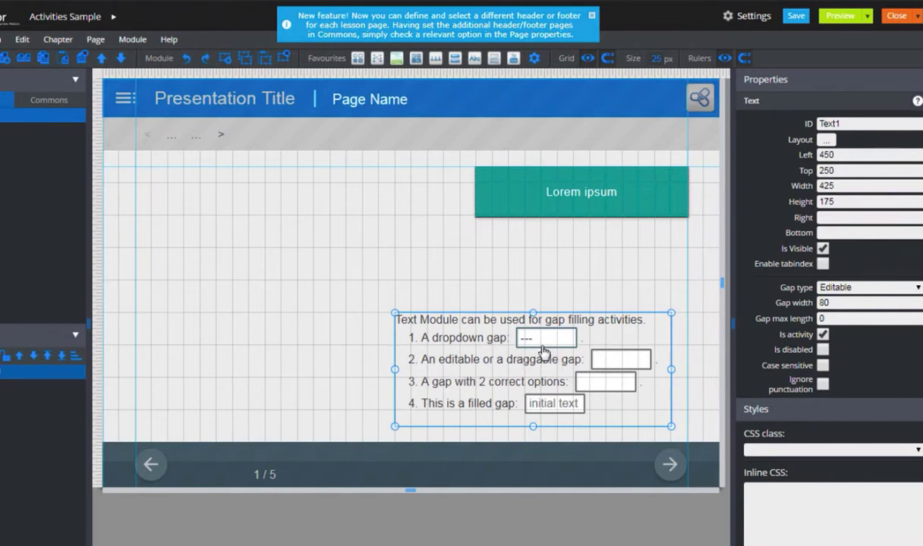
Replace the Text module's placeholder content with "Feedback for button 1" and enlarge its font size
{"action": "double_click", "coordinate": [492, 370]}
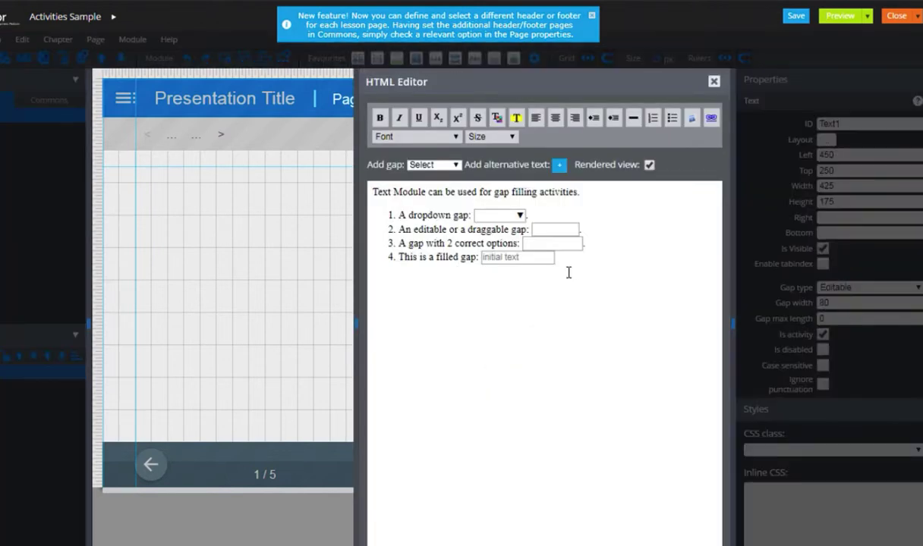
{"action": "left_click_drag", "start_coordinate": [568, 272], "coordinate": [336, 190]}
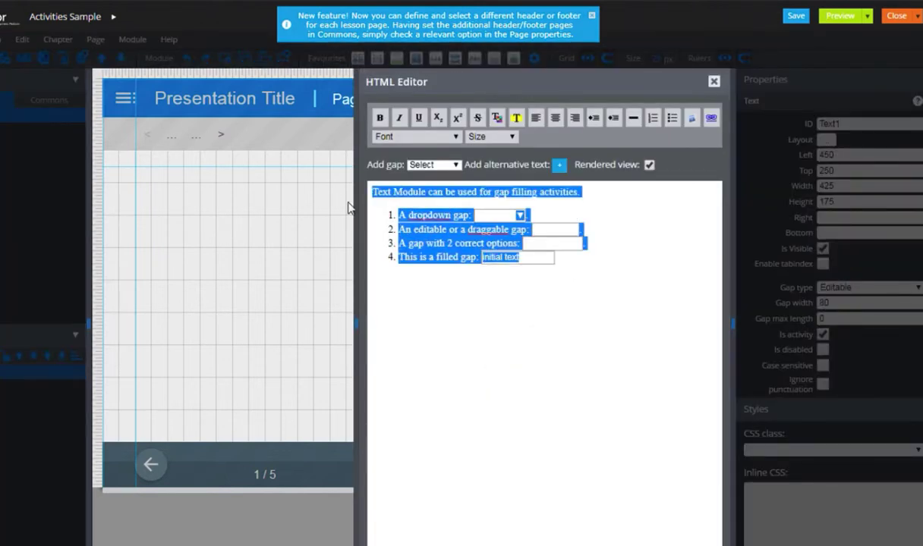
{"action": "key", "text": "Delete"}
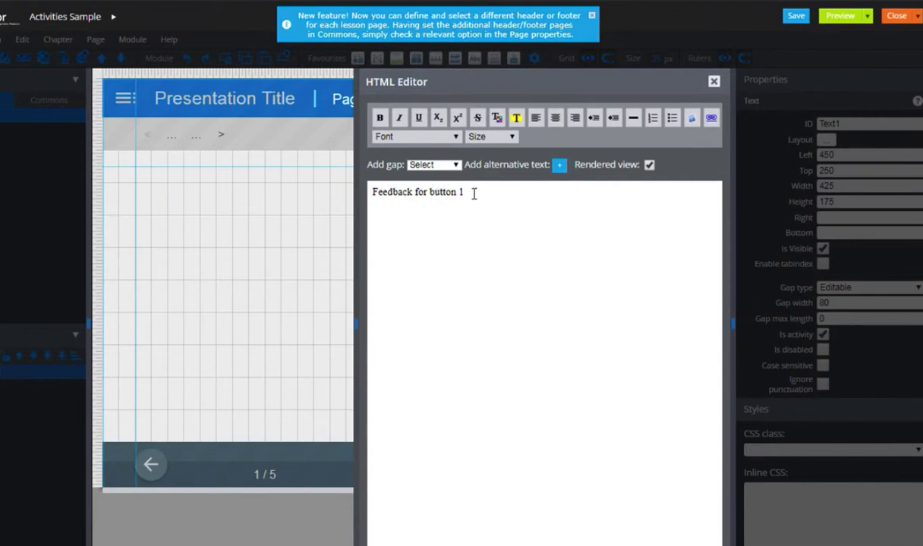
{"action": "left_click_drag", "start_coordinate": [474, 193], "coordinate": [371, 192]}
{"action": "left_click", "coordinate": [516, 137]}
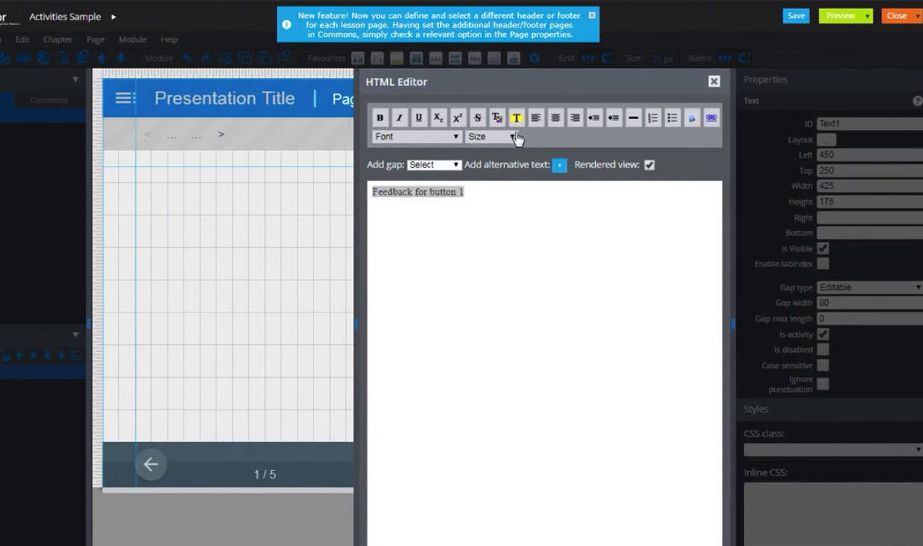
{"action": "left_click", "coordinate": [507, 206]}
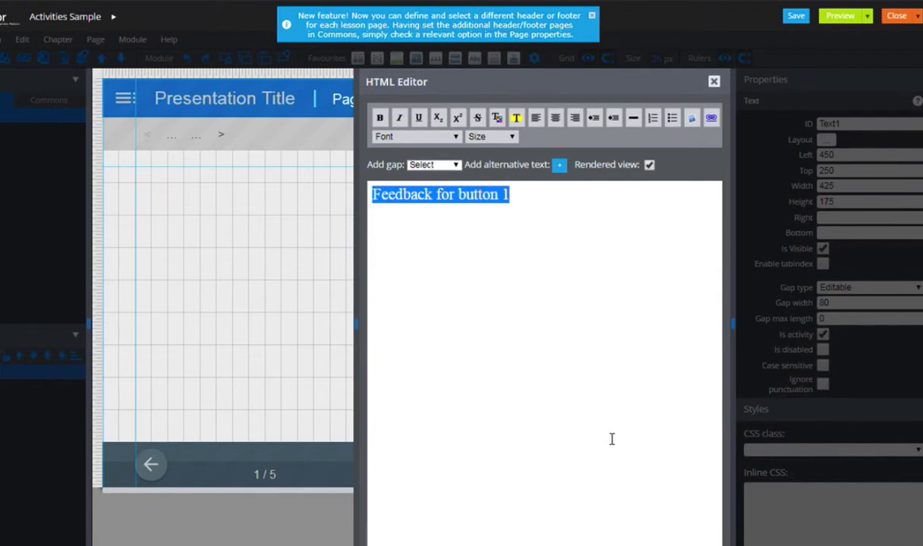
{"action": "left_click", "coordinate": [561, 269]}
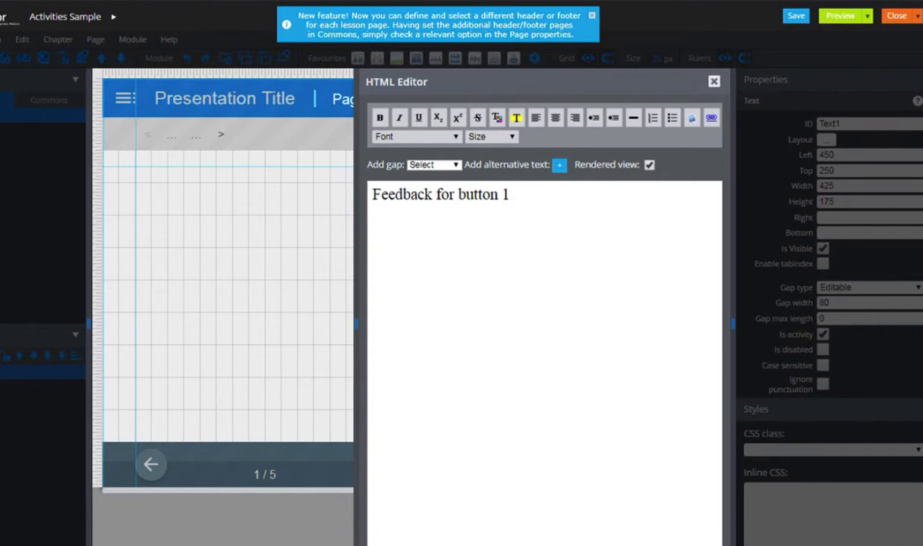
{"action": "key", "text": "Escape"}
Resize the Text module to 426 by 52 at Left 501, Top 351, and change its ID to feedback1
{"action": "left_click_drag", "start_coordinate": [501, 334], "coordinate": [533, 342]}
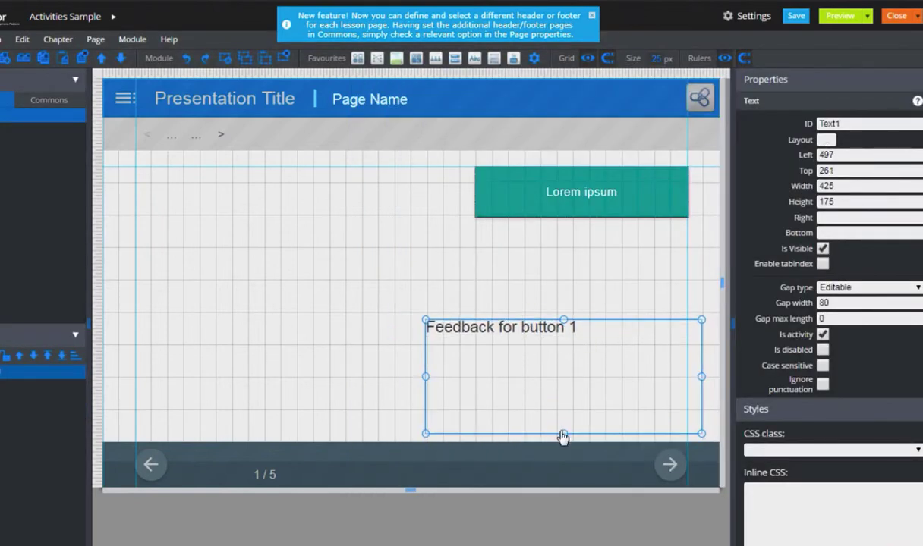
{"action": "left_click_drag", "start_coordinate": [563, 434], "coordinate": [564, 393]}
{"action": "left_click", "coordinate": [827, 121]}
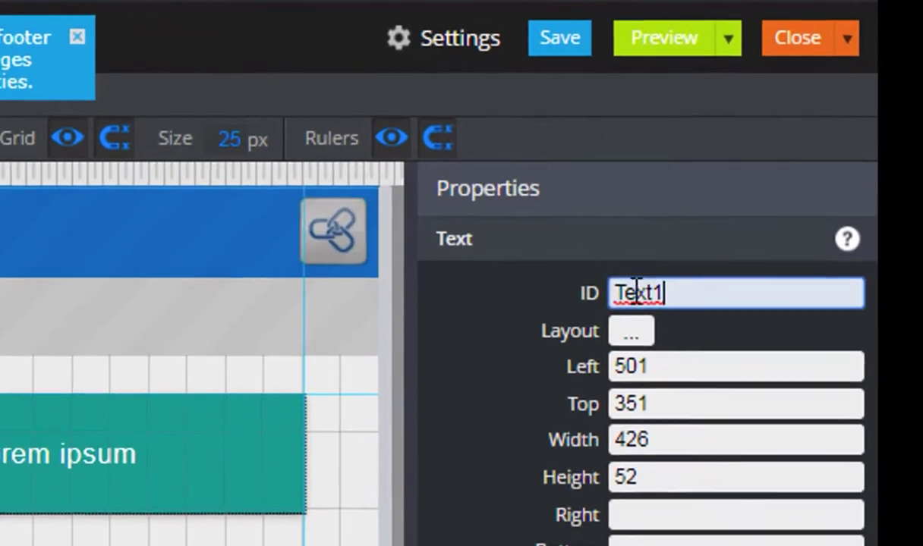
{"action": "double_click", "coordinate": [636, 292]}
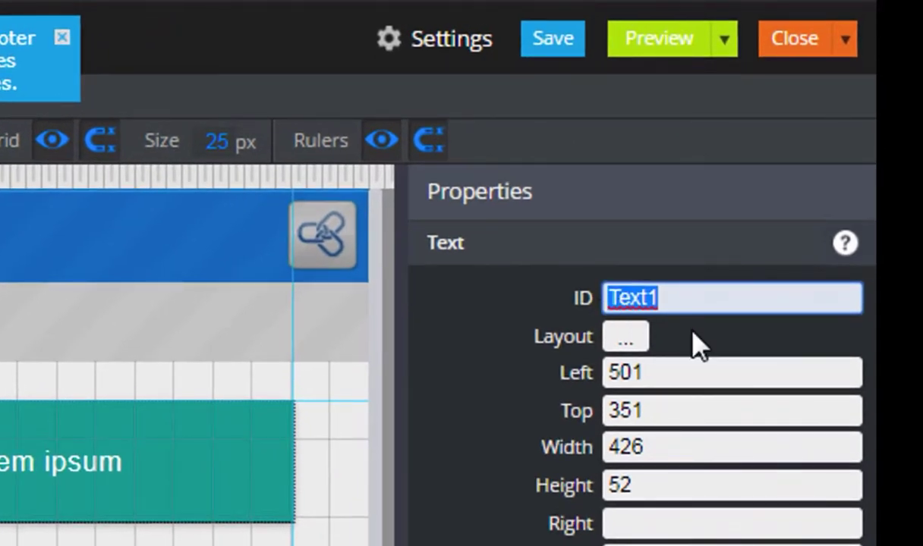
{"action": "left_click", "coordinate": [667, 297]}
{"action": "left_click_drag", "start_coordinate": [662, 299], "coordinate": [606, 298]}
{"action": "type", "text": "feedbac"}
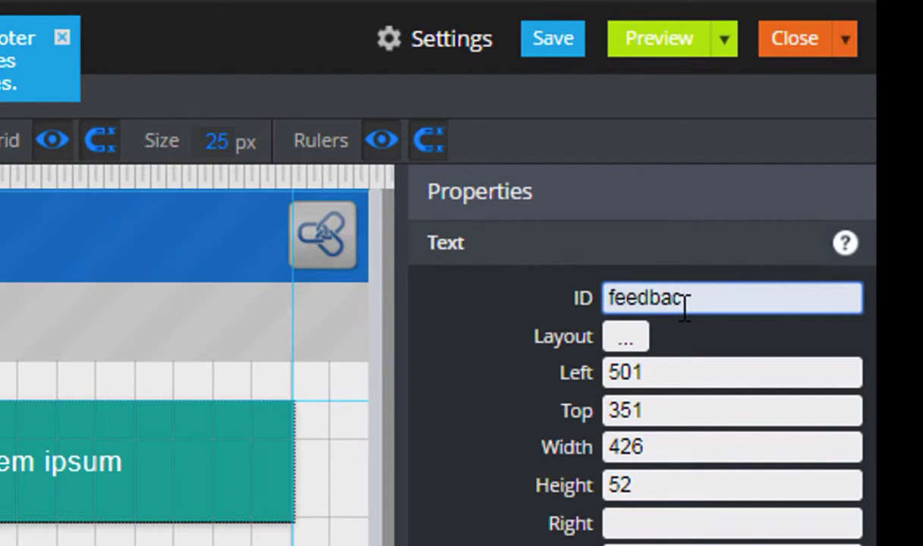
{"action": "type", "text": "k1"}
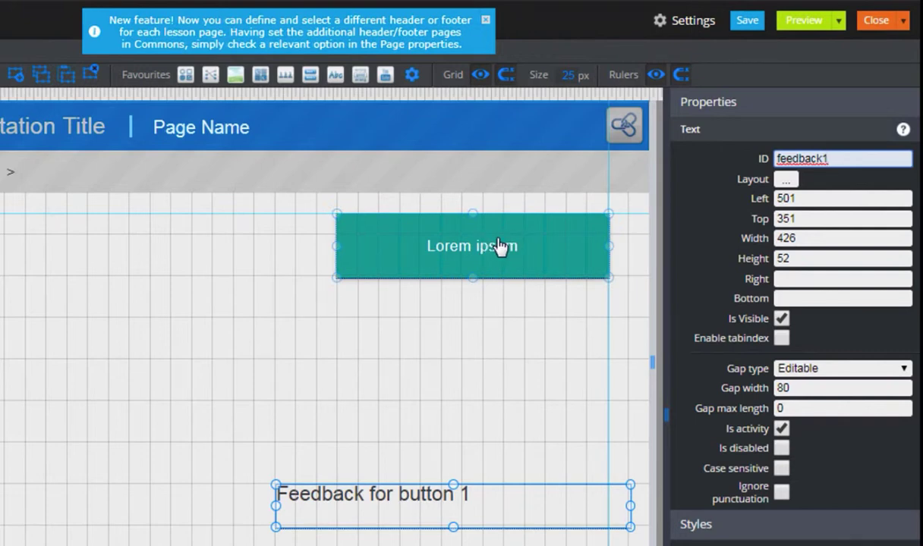
Delete all the text inside the feedback1 module, leaving it empty
{"action": "double_click", "coordinate": [429, 504]}
{"action": "left_click_drag", "start_coordinate": [379, 249], "coordinate": [187, 261]}
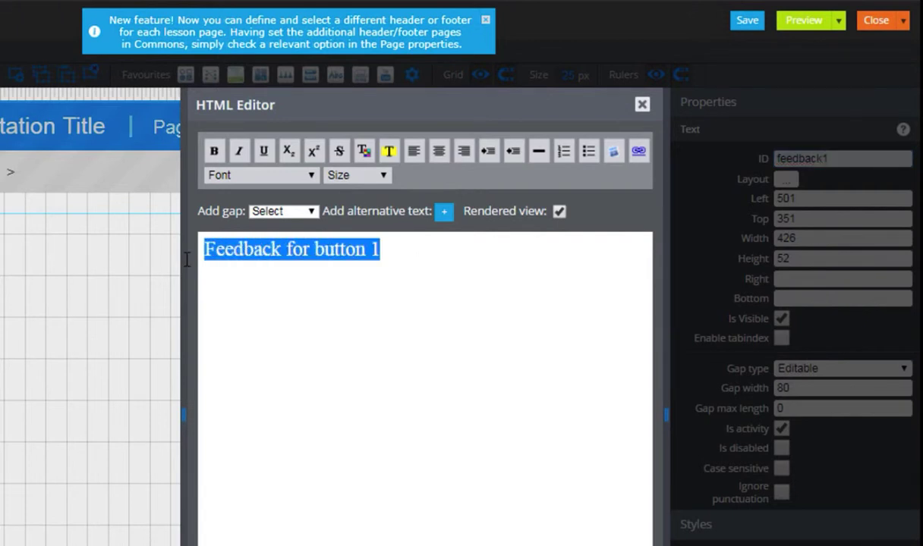
{"action": "key", "text": "BackSpace"}
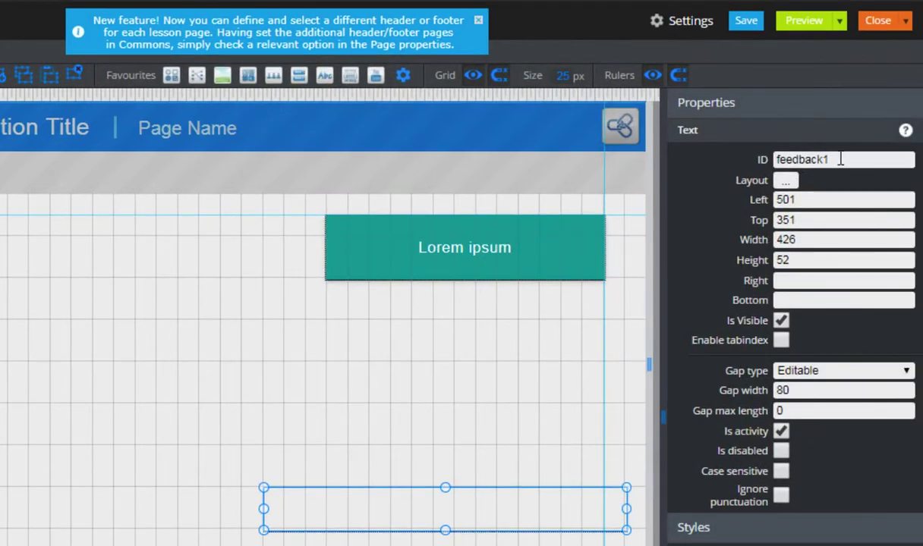
{"action": "double_click", "coordinate": [783, 156]}
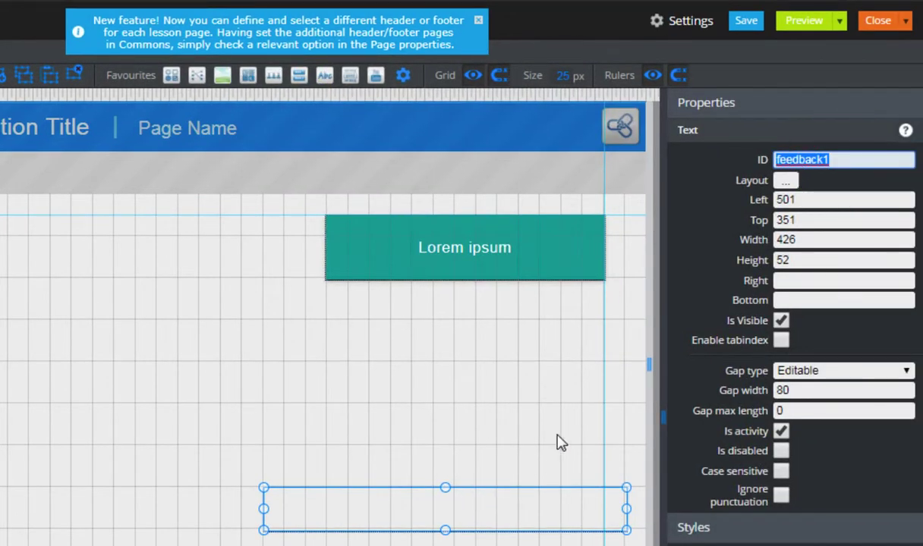
Set the ti1 button's On selected event to feedback1.setText("Feedback for button 1");
{"action": "left_click", "coordinate": [516, 244]}
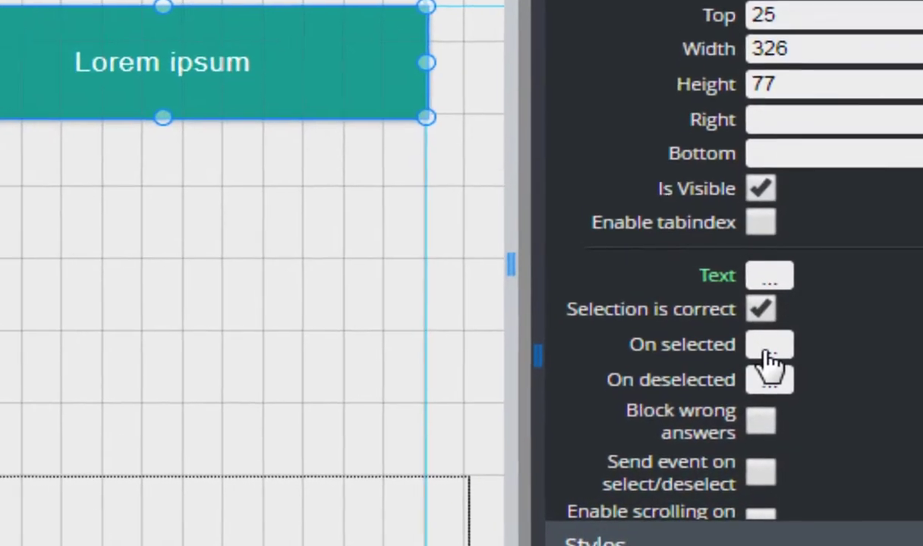
{"action": "left_click", "coordinate": [772, 363]}
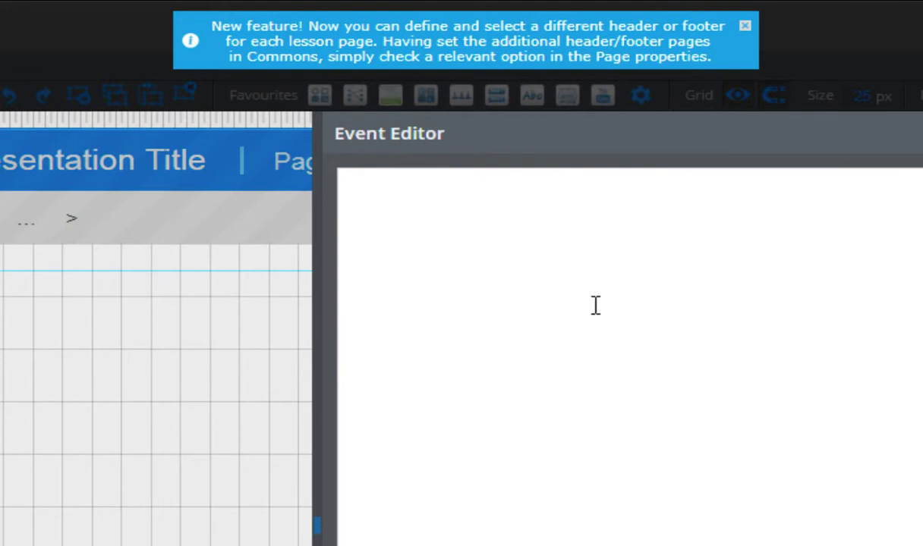
{"action": "left_click", "coordinate": [551, 257]}
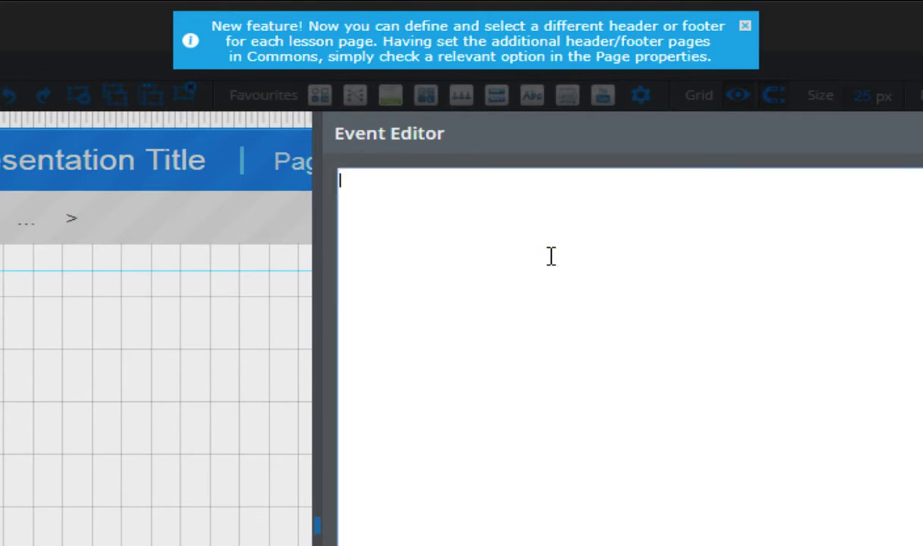
{"action": "type", "text": "feedbac"}
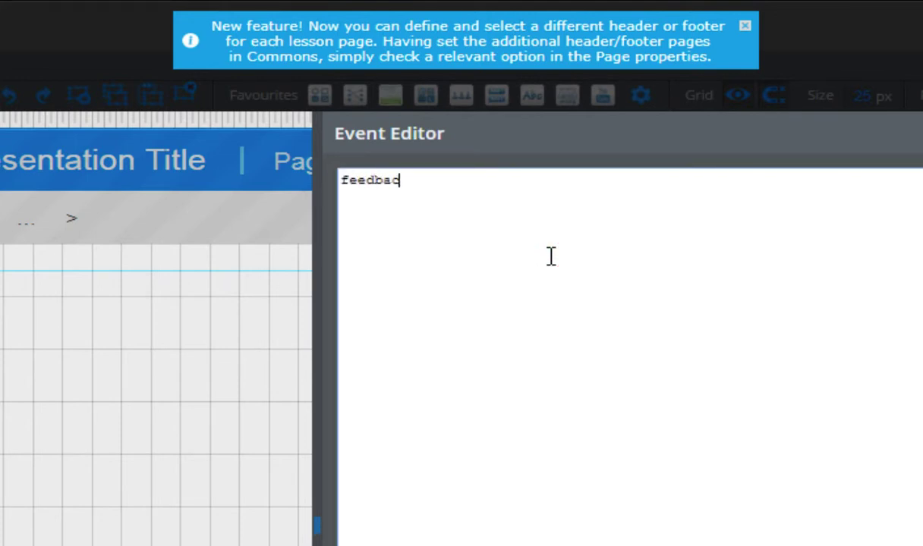
{"action": "type", "text": "k1."}
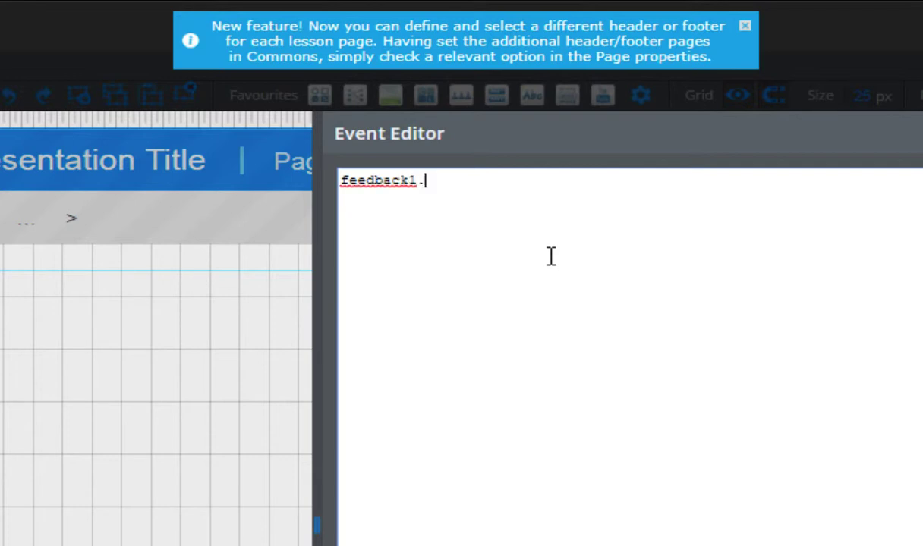
{"action": "type", "text": "setText"}
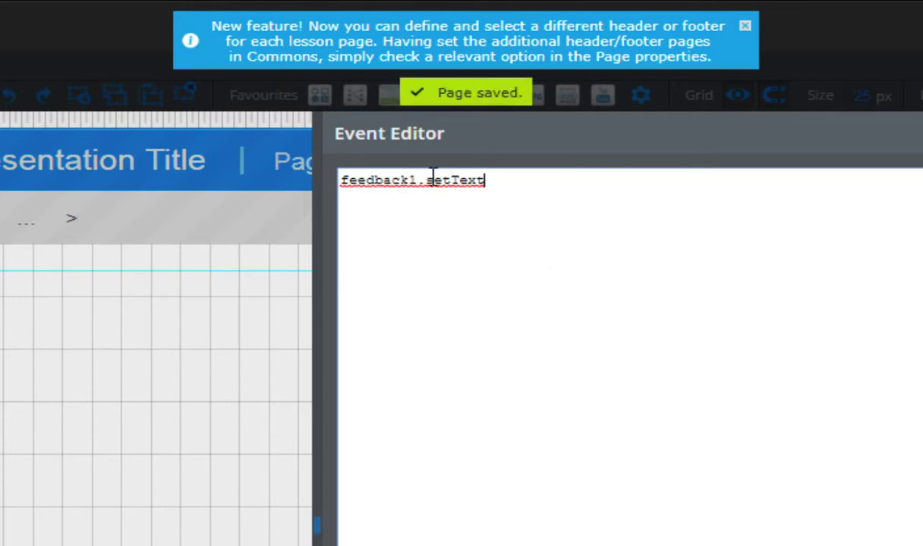
{"action": "left_click_drag", "start_coordinate": [425, 181], "coordinate": [488, 182]}
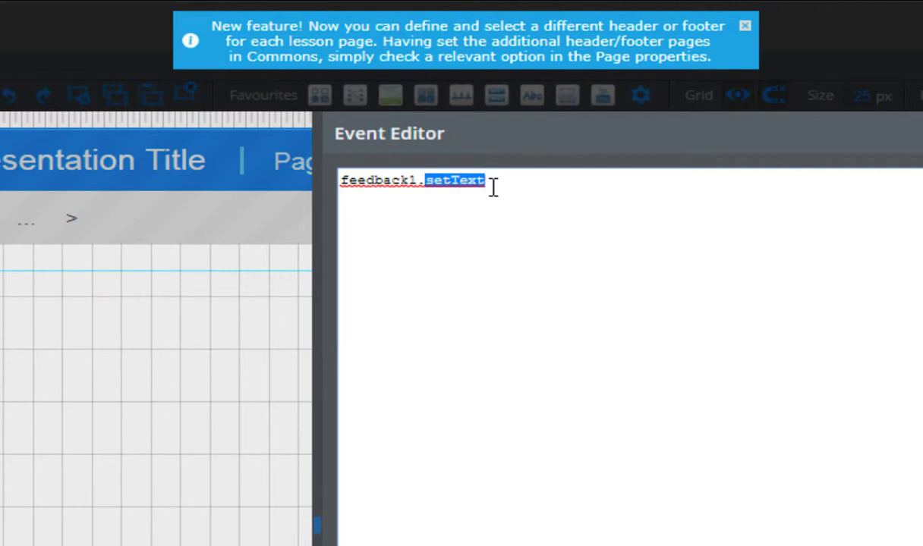
{"action": "left_click", "coordinate": [494, 183]}
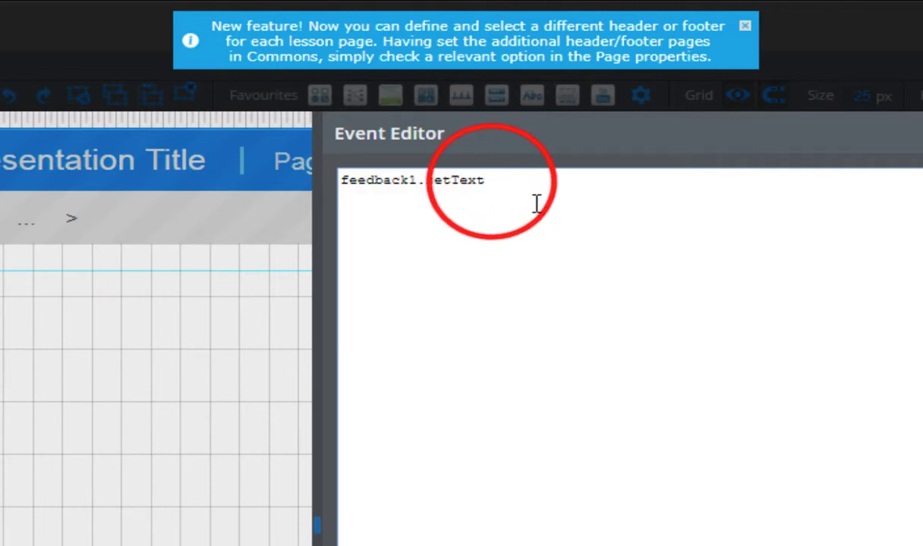
{"action": "type", "text": "(\""}
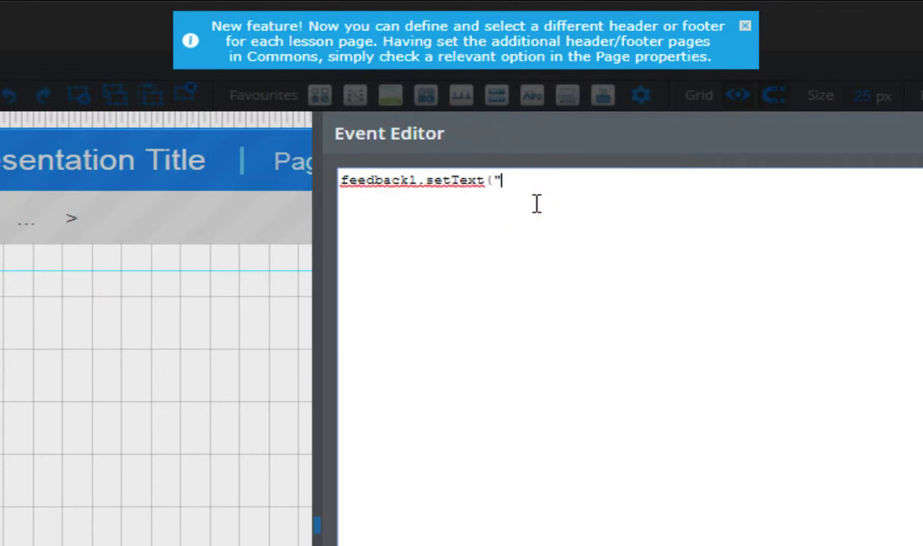
{"action": "type", "text": "Feedback for button 1\");"}
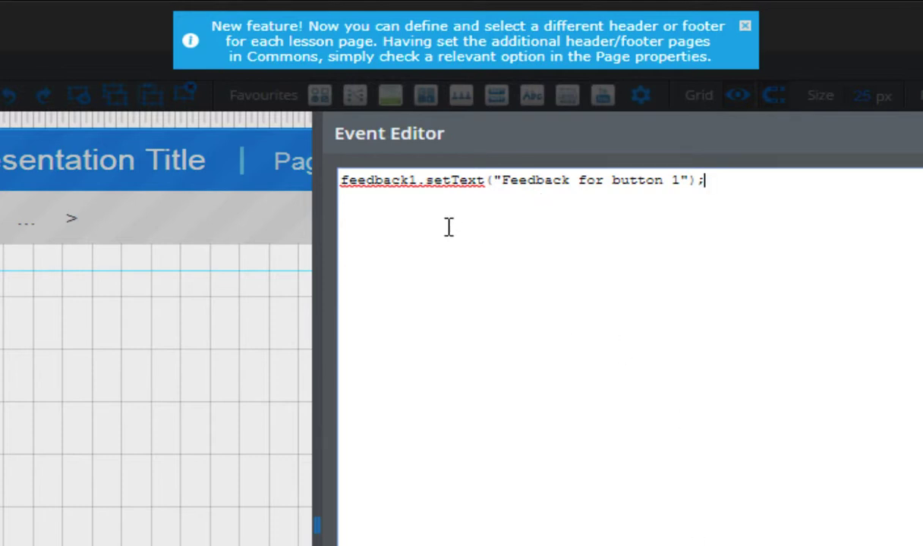
{"action": "left_click_drag", "start_coordinate": [424, 180], "coordinate": [485, 182]}
{"action": "left_click", "coordinate": [453, 175]}
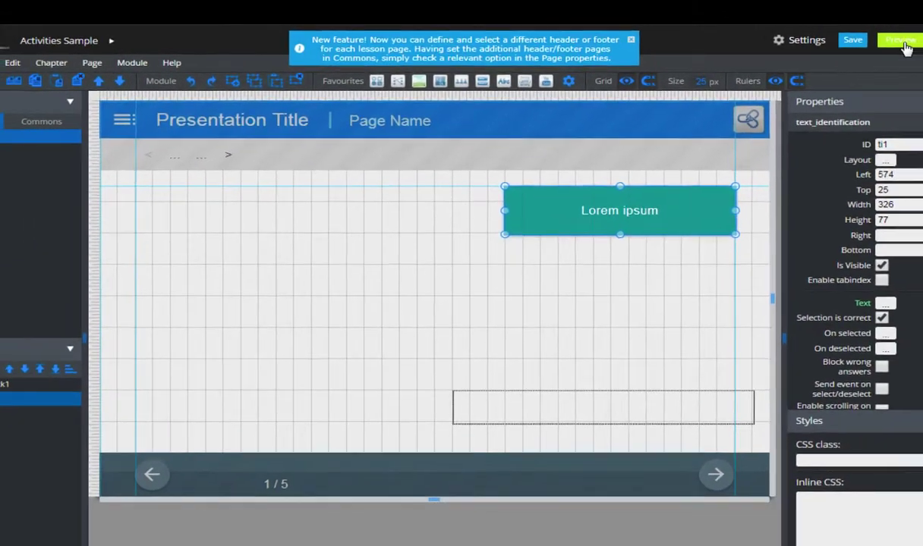
Preview the page, select the "Lorem ipsum" button to test its feedback text, and return to editing
{"action": "left_click", "coordinate": [855, 42]}
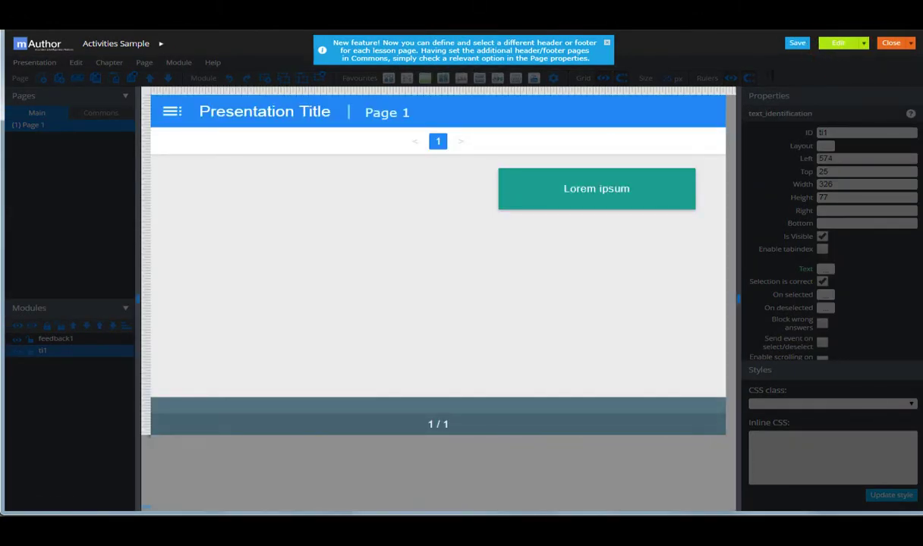
{"action": "left_click", "coordinate": [581, 191]}
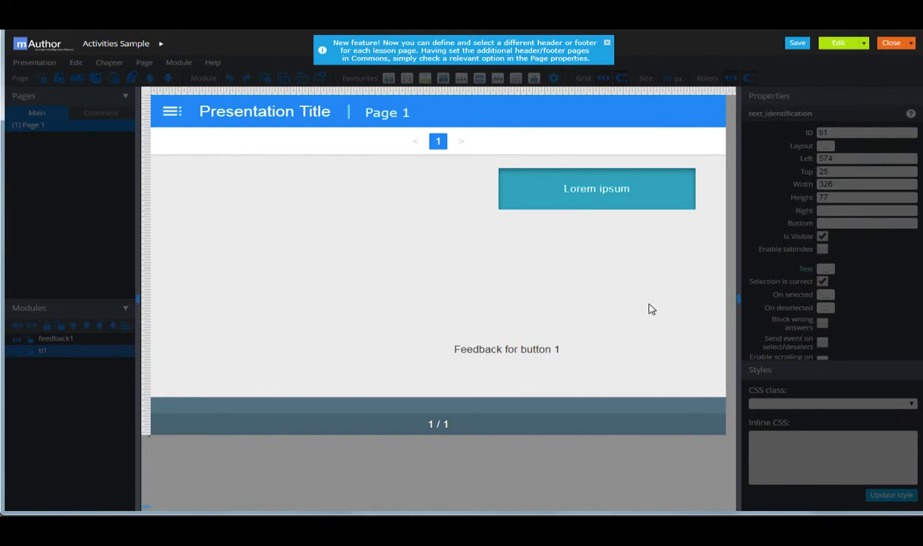
{"action": "left_click", "coordinate": [839, 47]}
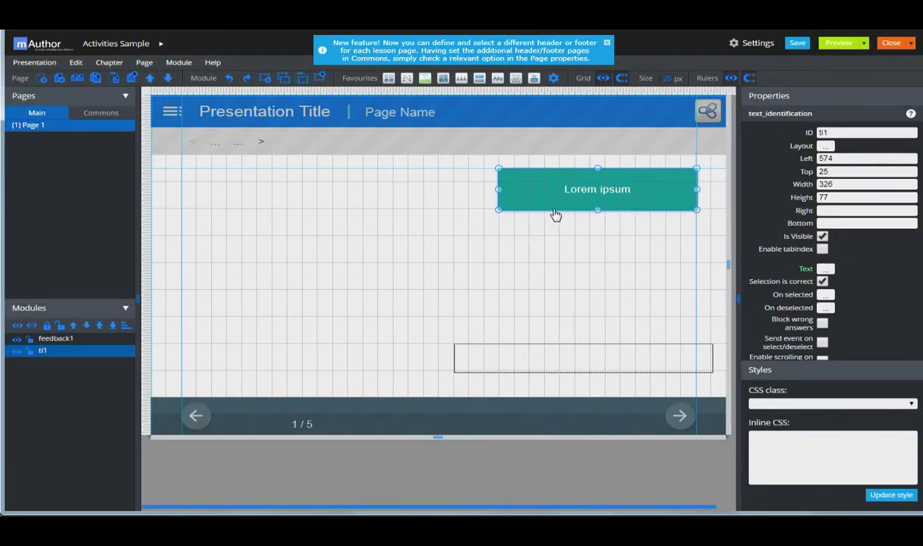
Duplicate the ti1 button module and place the copy directly below the original at Left 576, Top 121
{"action": "left_click", "coordinate": [531, 246]}
{"action": "left_click_drag", "start_coordinate": [546, 196], "coordinate": [547, 196]}
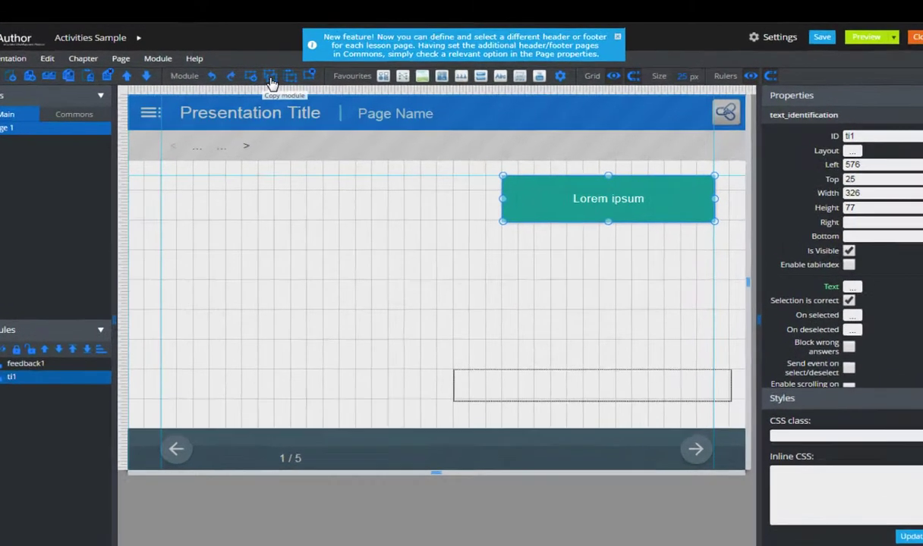
{"action": "left_click", "coordinate": [284, 79]}
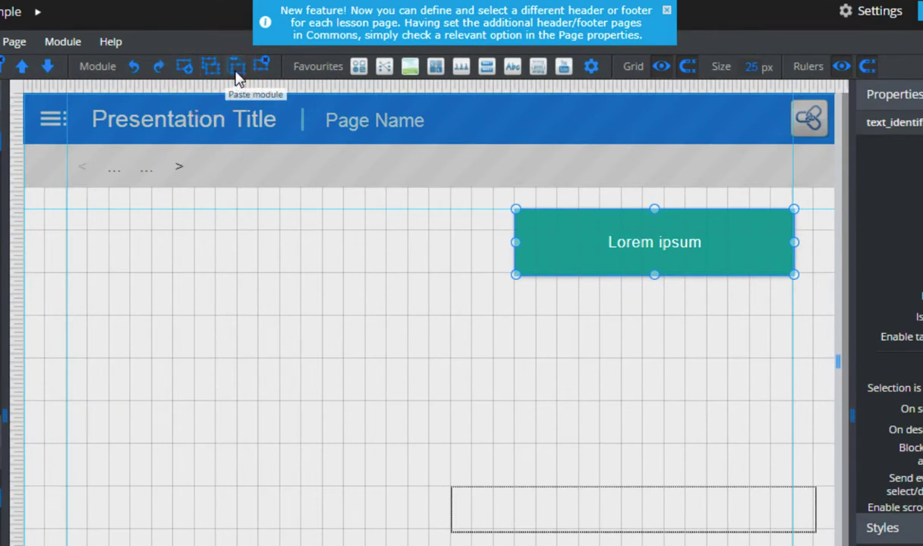
{"action": "left_click", "coordinate": [238, 80]}
{"action": "left_click_drag", "start_coordinate": [570, 241], "coordinate": [576, 327]}
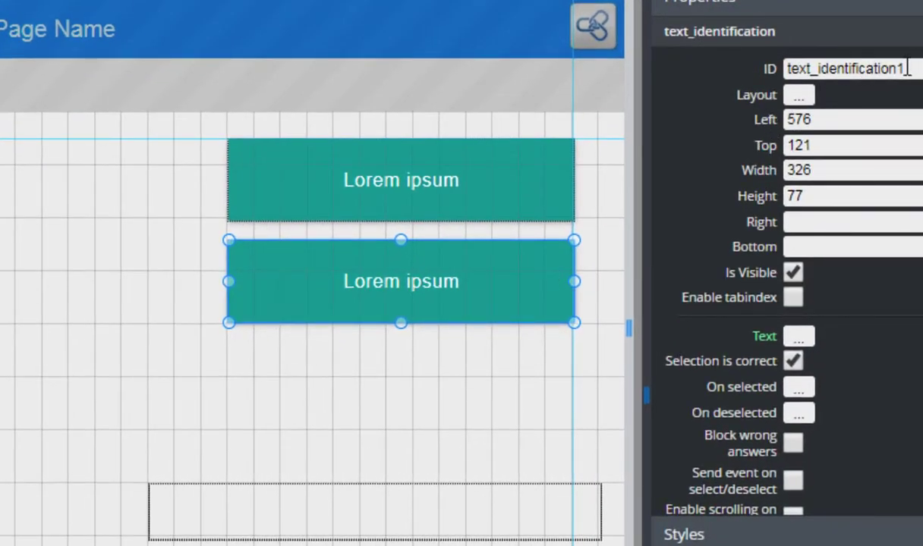
Change the copied Text Identification module's ID to ti2
{"action": "left_click_drag", "start_coordinate": [900, 68], "coordinate": [773, 76]}
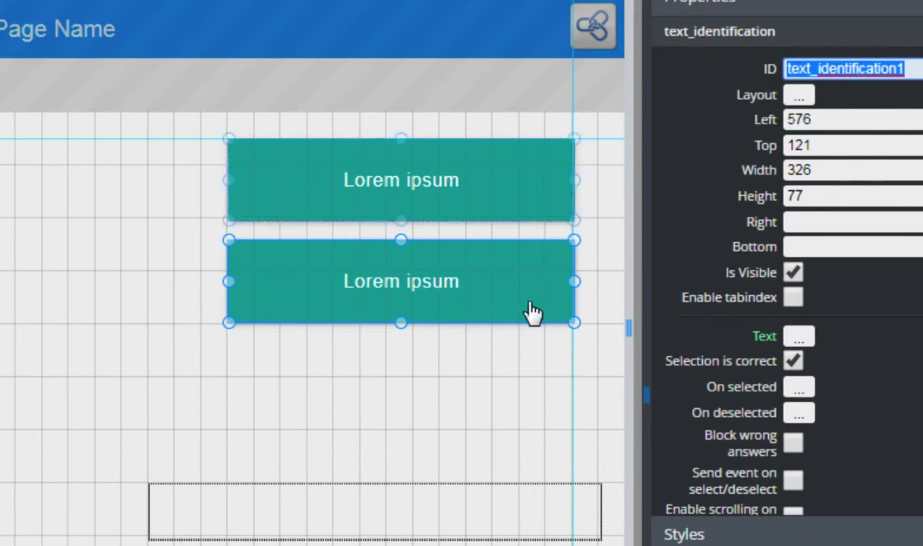
{"action": "left_click_drag", "start_coordinate": [903, 70], "coordinate": [785, 68]}
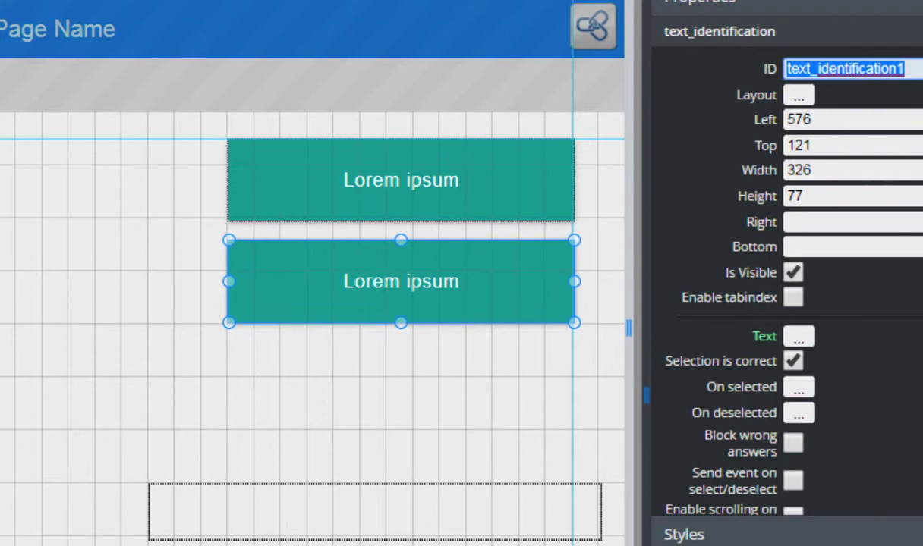
{"action": "type", "text": "ti2"}
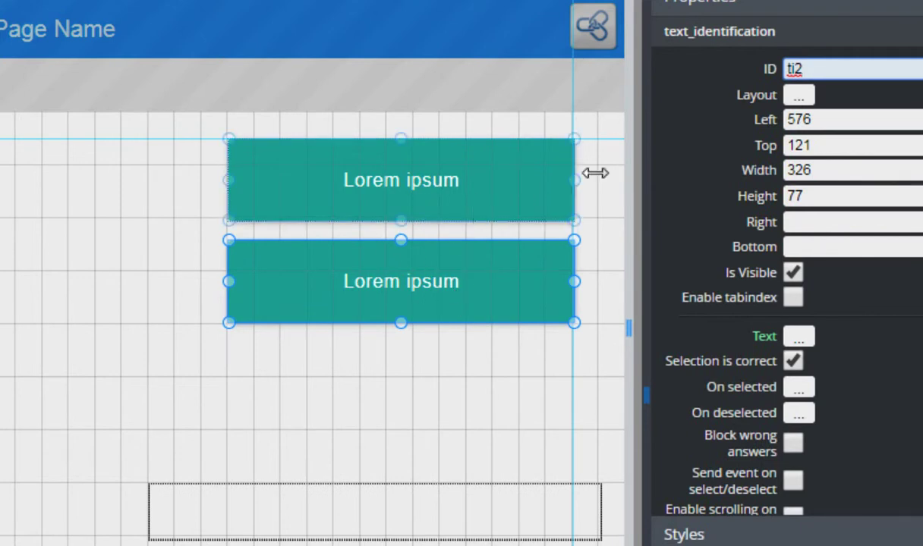
{"action": "double_click", "coordinate": [795, 69]}
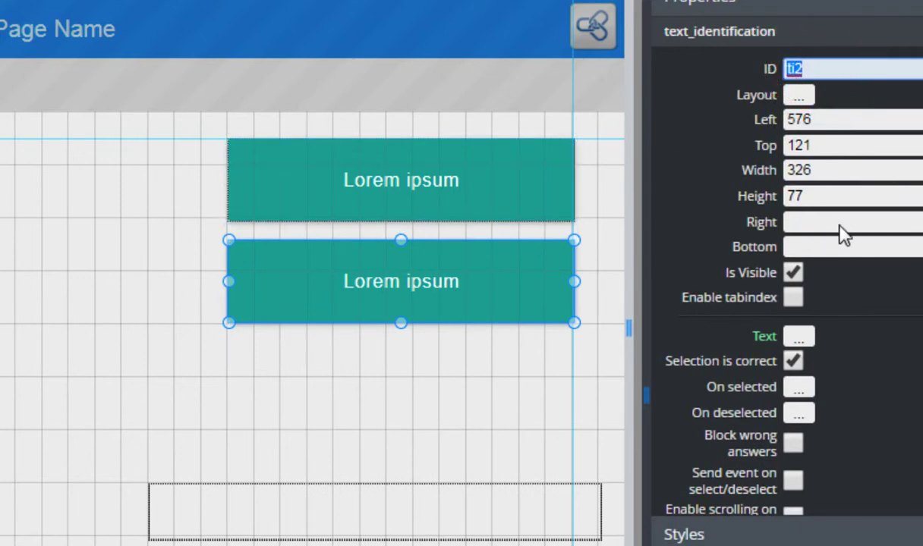
Set the ti2 button's On selected event to feedback1.setText("Feedback for button 2");
{"action": "left_click", "coordinate": [487, 190]}
{"action": "double_click", "coordinate": [798, 69]}
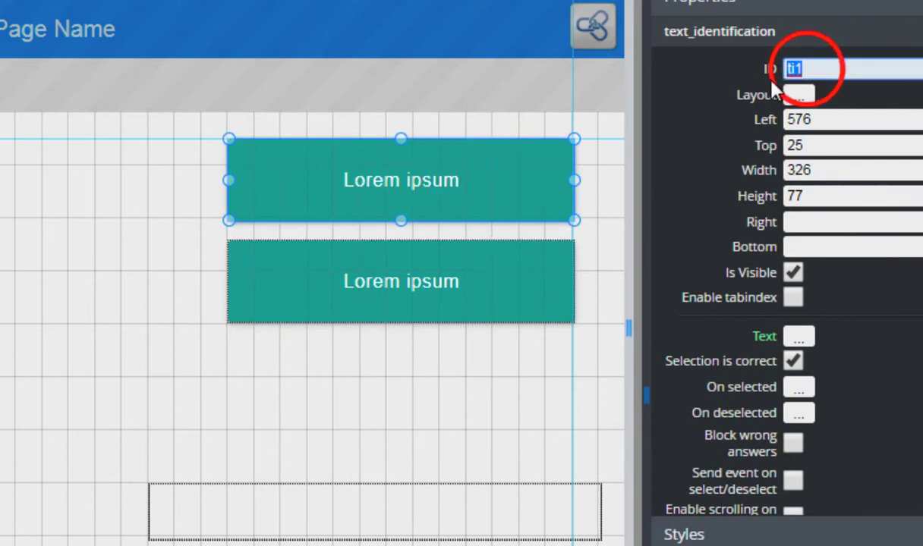
{"action": "left_click", "coordinate": [529, 250]}
{"action": "double_click", "coordinate": [807, 67]}
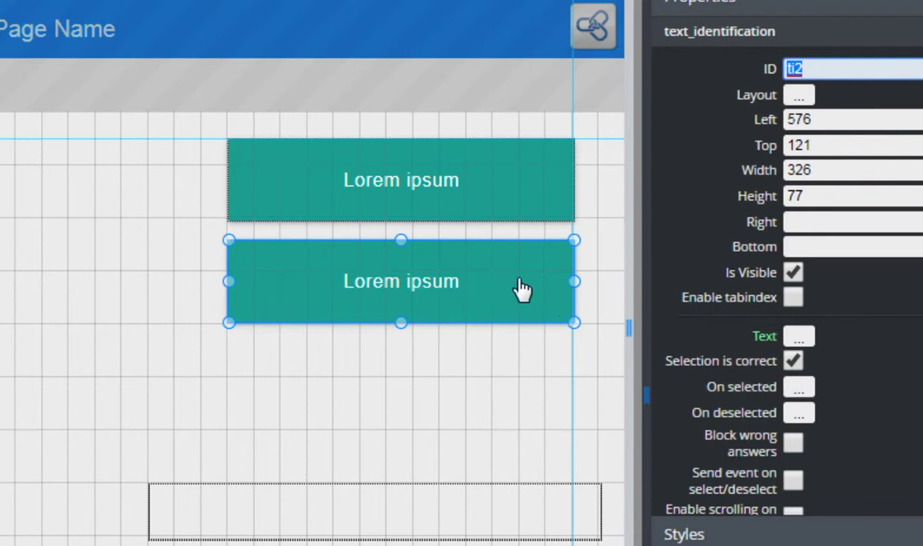
{"action": "left_click", "coordinate": [801, 390]}
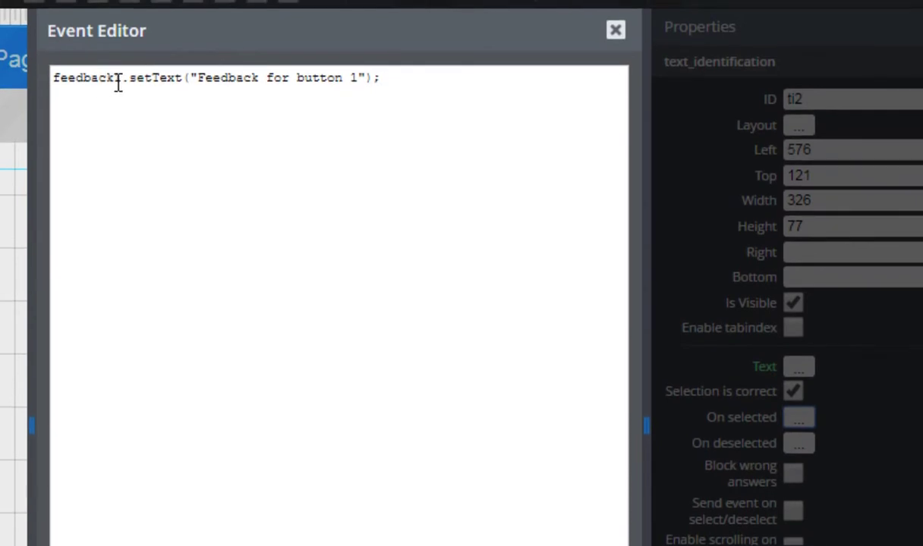
{"action": "left_click_drag", "start_coordinate": [385, 78], "coordinate": [277, 91]}
{"action": "left_click", "coordinate": [350, 106]}
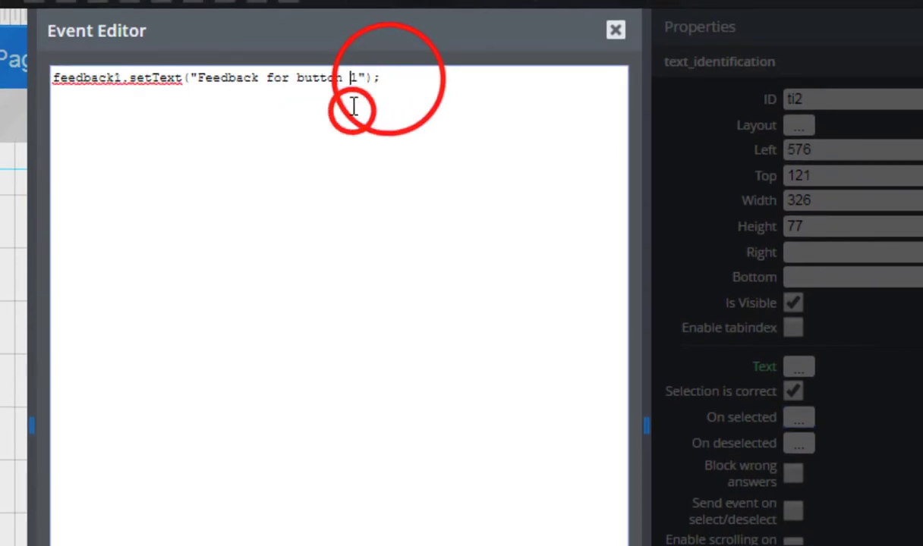
{"action": "double_click", "coordinate": [353, 77]}
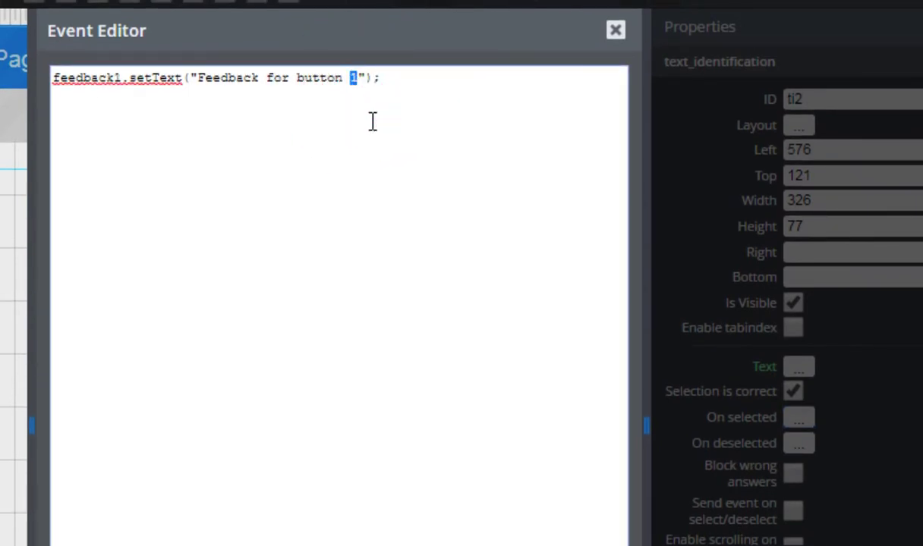
{"action": "type", "text": "2"}
{"action": "left_click", "coordinate": [612, 542]}
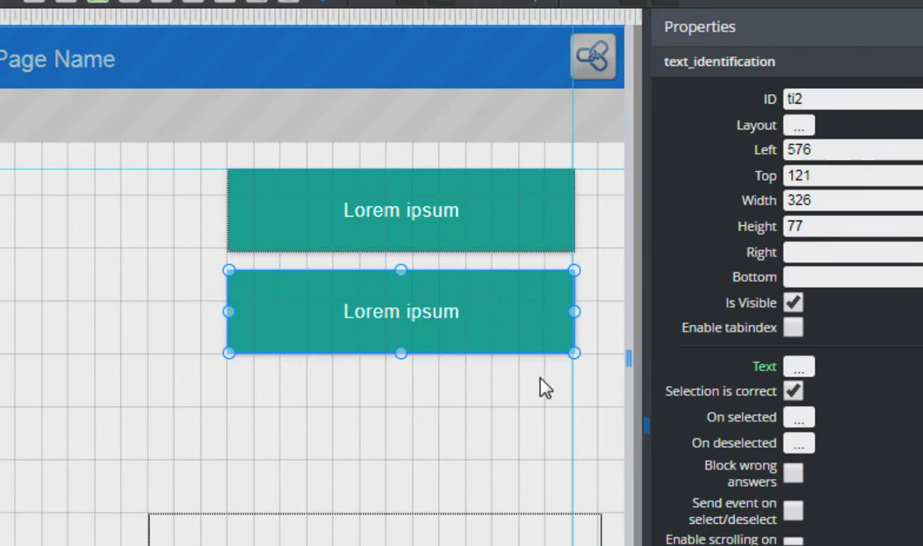
Preview the page, select both "Lorem ipsum" buttons to test their feedback texts, and return to editing
{"action": "left_click", "coordinate": [380, 2]}
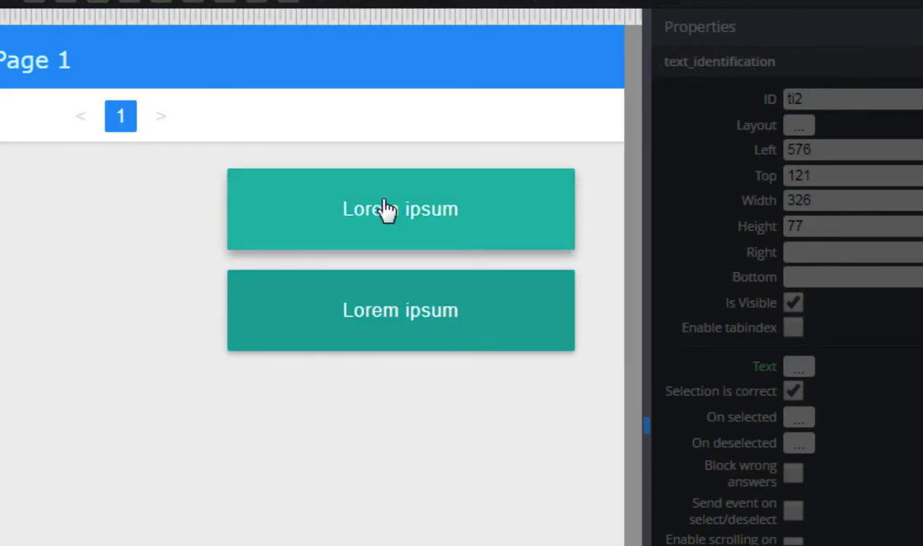
{"action": "left_click", "coordinate": [387, 208]}
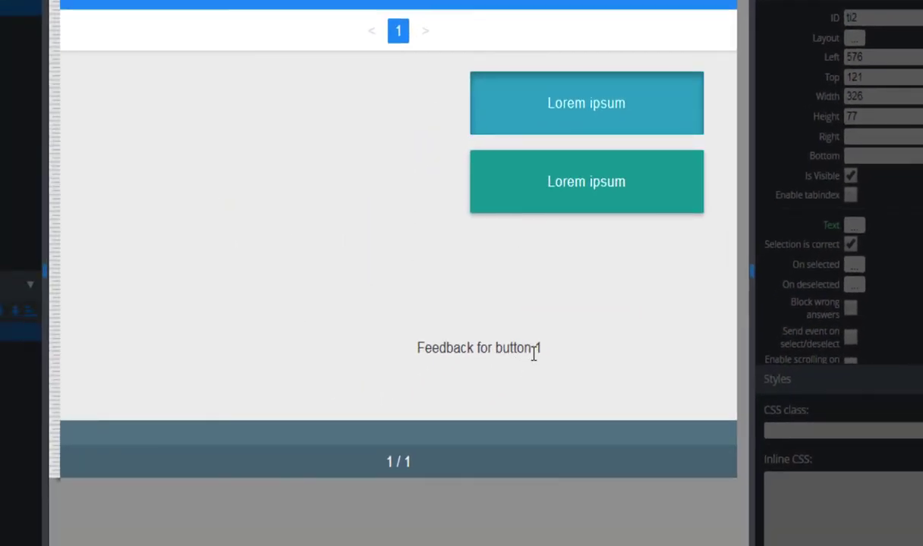
{"action": "left_click", "coordinate": [582, 178]}
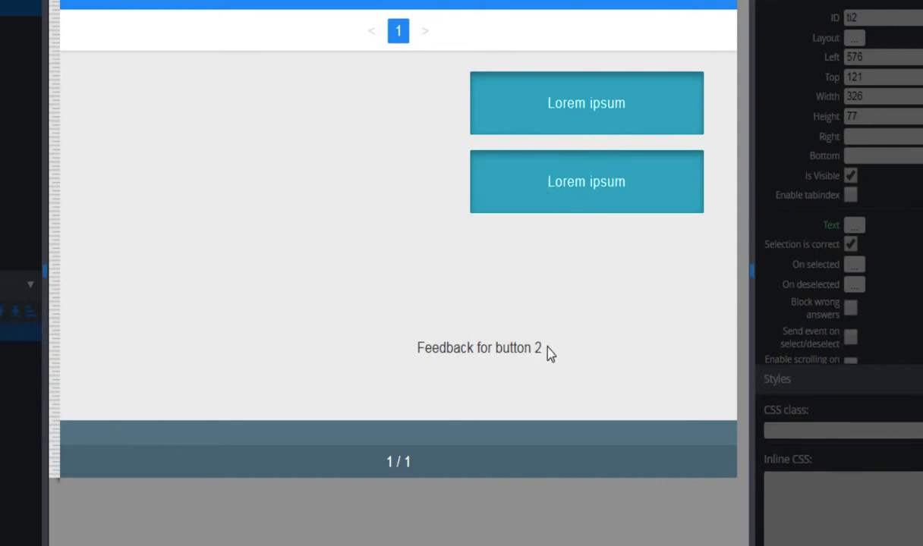
{"action": "left_click_drag", "start_coordinate": [431, 350], "coordinate": [591, 365]}
{"action": "left_click", "coordinate": [591, 365]}
{"action": "left_click", "coordinate": [613, 178]}
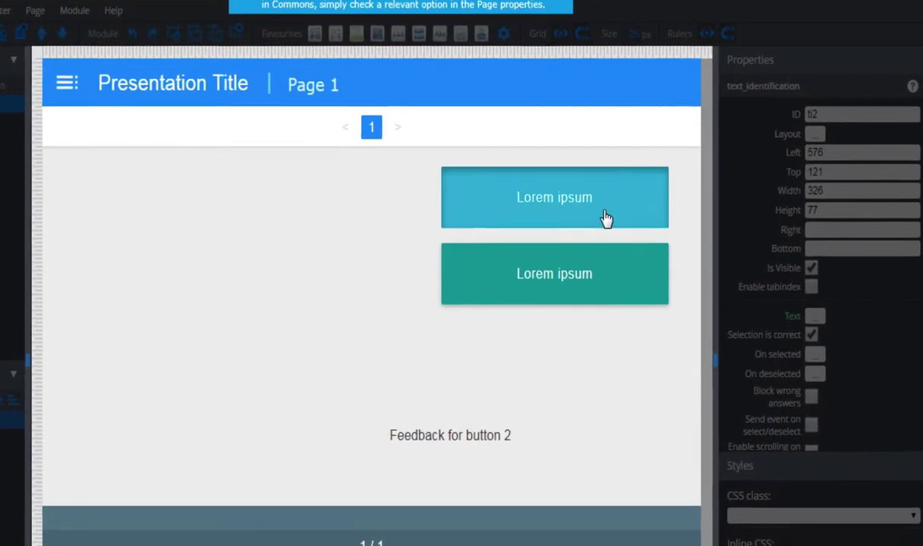
{"action": "left_click", "coordinate": [827, 6]}
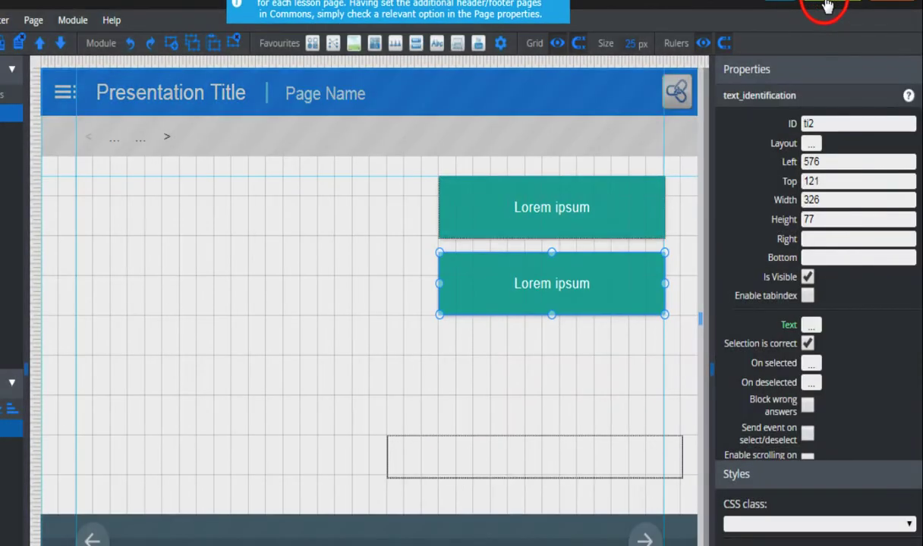
Open the documentation for the ti1 Text Identification module and compare its property descriptions with the module's own properties
{"action": "left_click", "coordinate": [582, 212]}
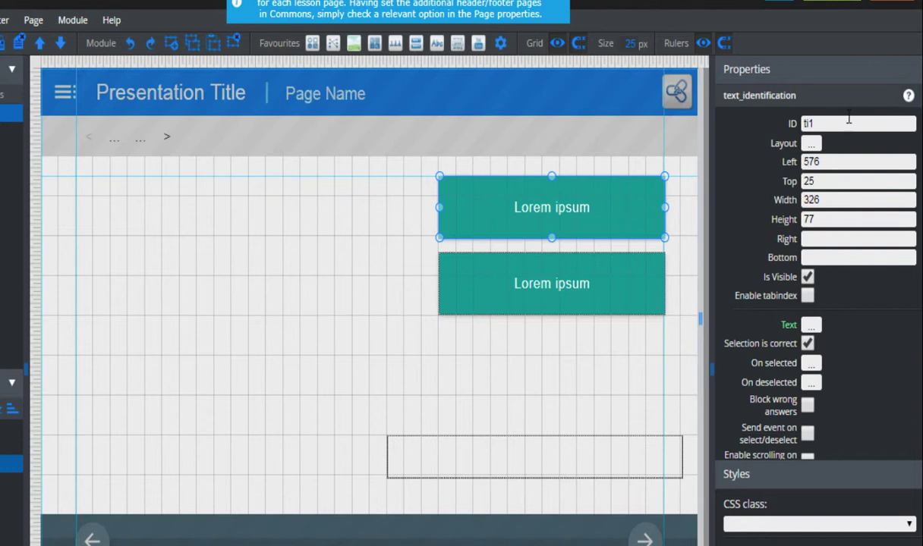
{"action": "left_click", "coordinate": [908, 96]}
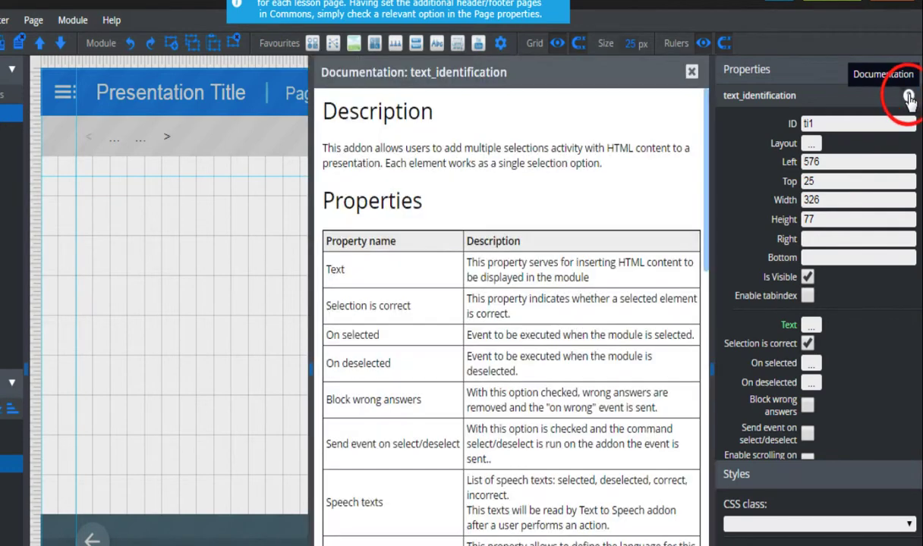
{"action": "scroll", "coordinate": [429, 220], "scroll_direction": "down", "scroll_amount": 2}
{"action": "scroll", "coordinate": [428, 220], "scroll_direction": "up", "scroll_amount": 2}
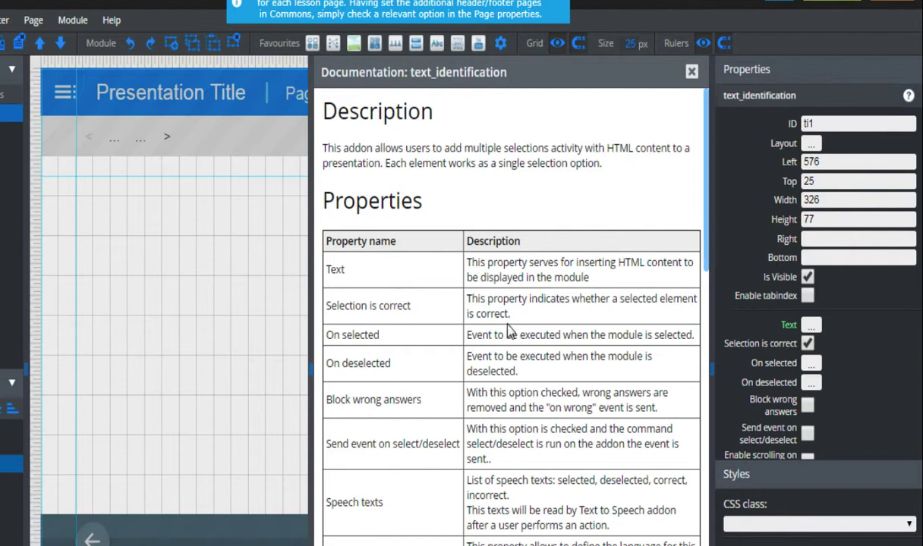
{"action": "double_click", "coordinate": [335, 269]}
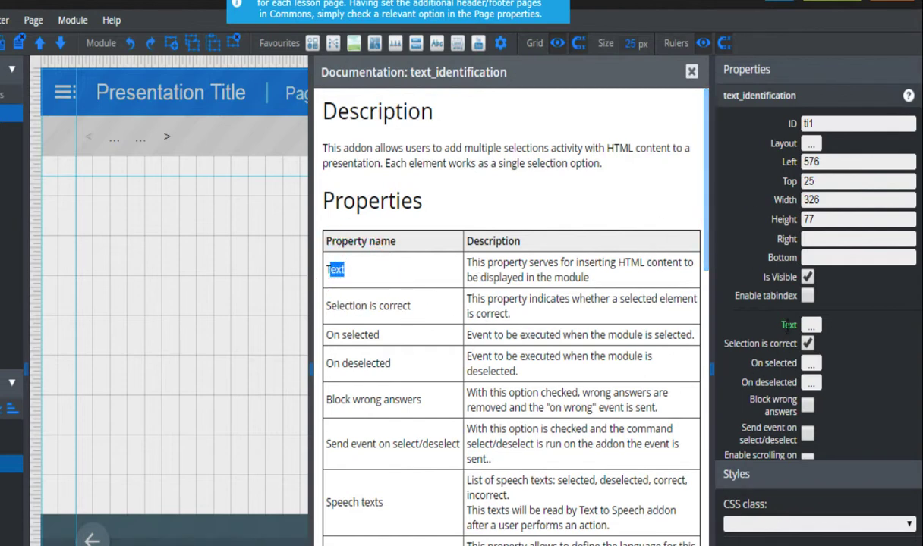
{"action": "left_click_drag", "start_coordinate": [411, 306], "coordinate": [349, 306]}
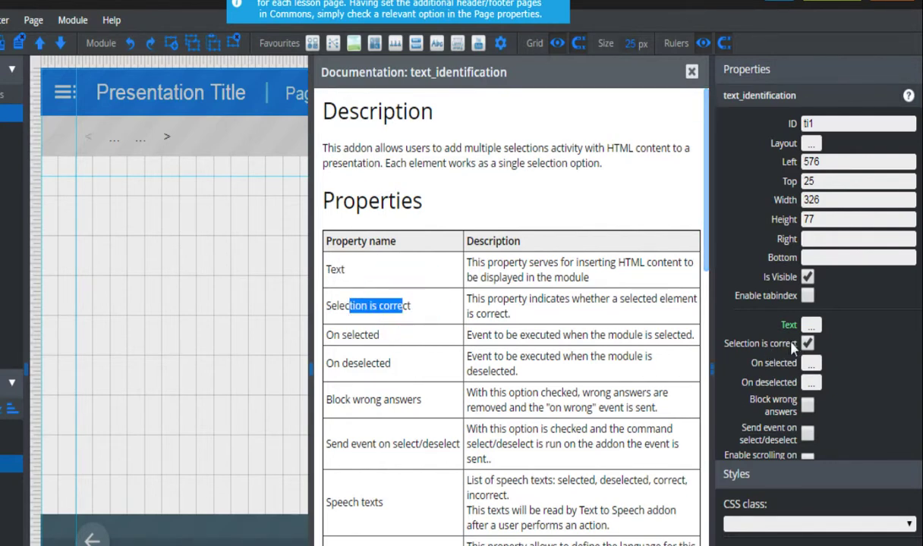
{"action": "left_click_drag", "start_coordinate": [533, 263], "coordinate": [577, 444]}
{"action": "scroll", "coordinate": [769, 383], "scroll_direction": "down", "scroll_amount": 1}
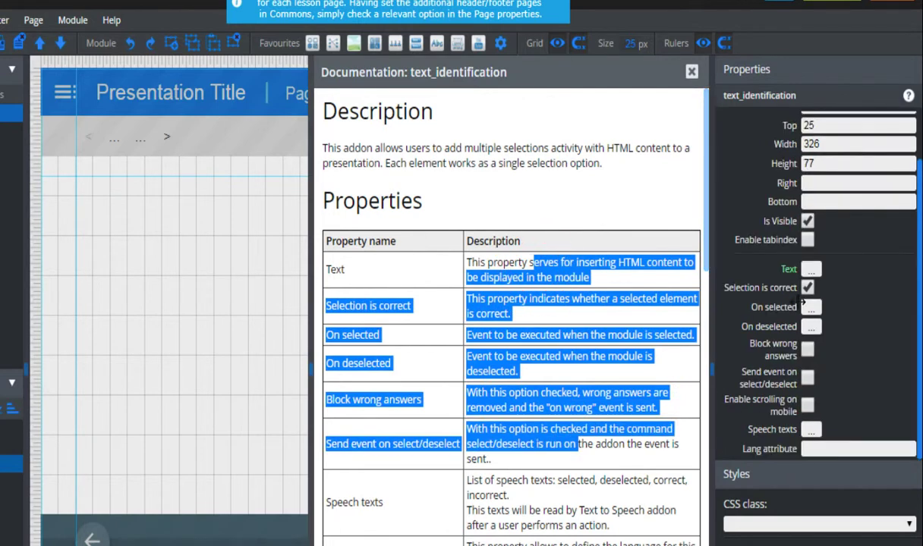
{"action": "left_click", "coordinate": [553, 368]}
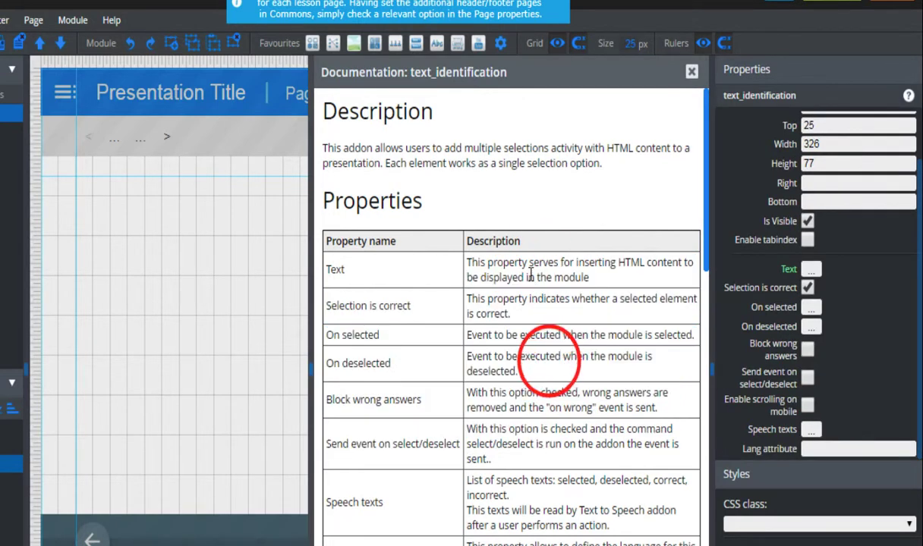
{"action": "left_click_drag", "start_coordinate": [527, 277], "coordinate": [553, 510]}
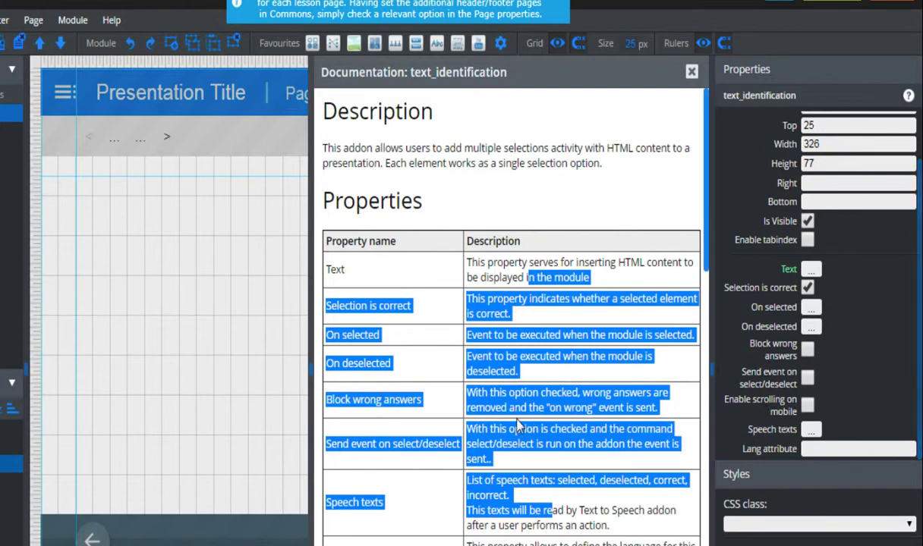
Examine the supported commands in the text_identification documentation, including deselect, and close the documentation
{"action": "scroll", "coordinate": [495, 406], "scroll_direction": "down", "scroll_amount": 5}
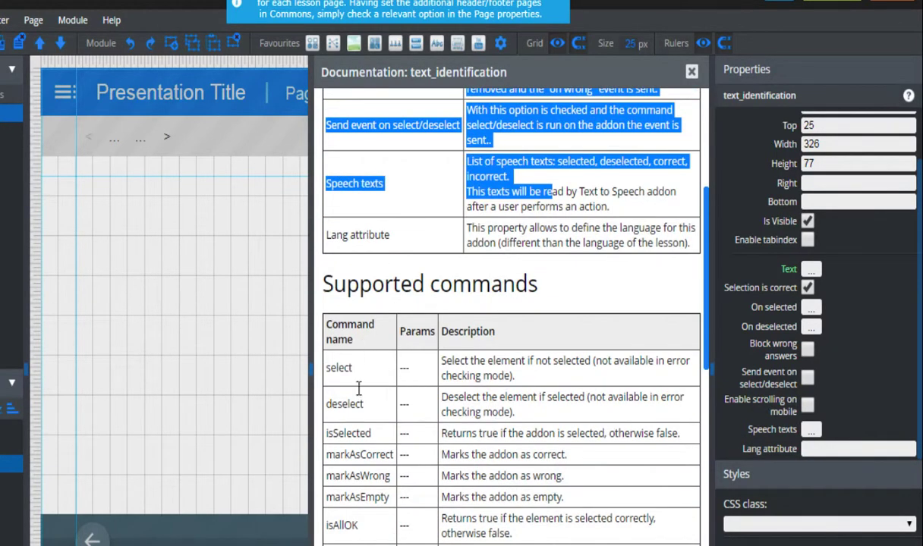
{"action": "left_click_drag", "start_coordinate": [343, 368], "coordinate": [513, 533]}
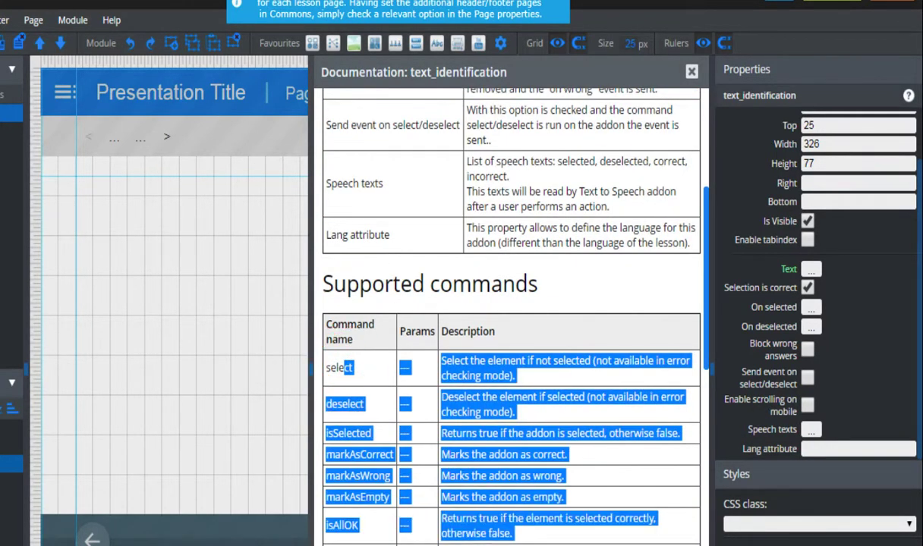
{"action": "left_click", "coordinate": [468, 477]}
{"action": "left_click_drag", "start_coordinate": [337, 369], "coordinate": [355, 454]}
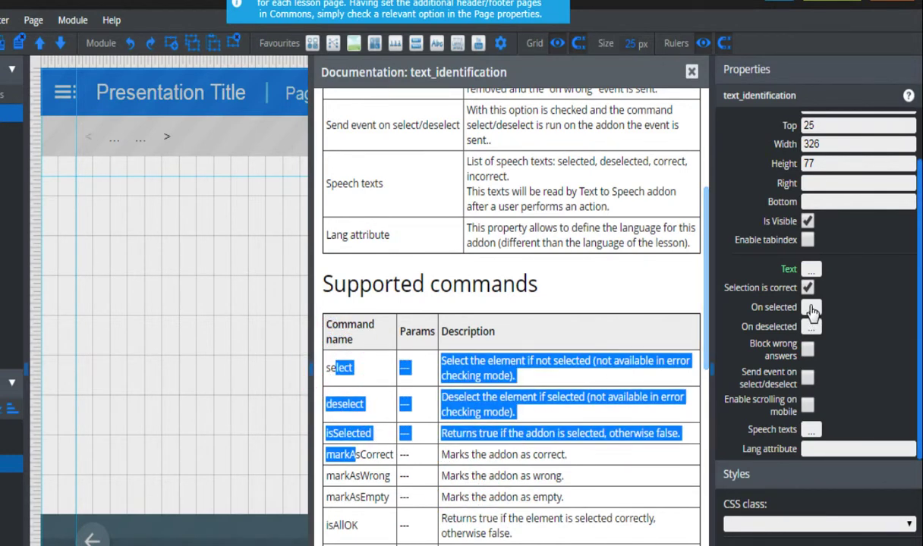
{"action": "left_click", "coordinate": [546, 429]}
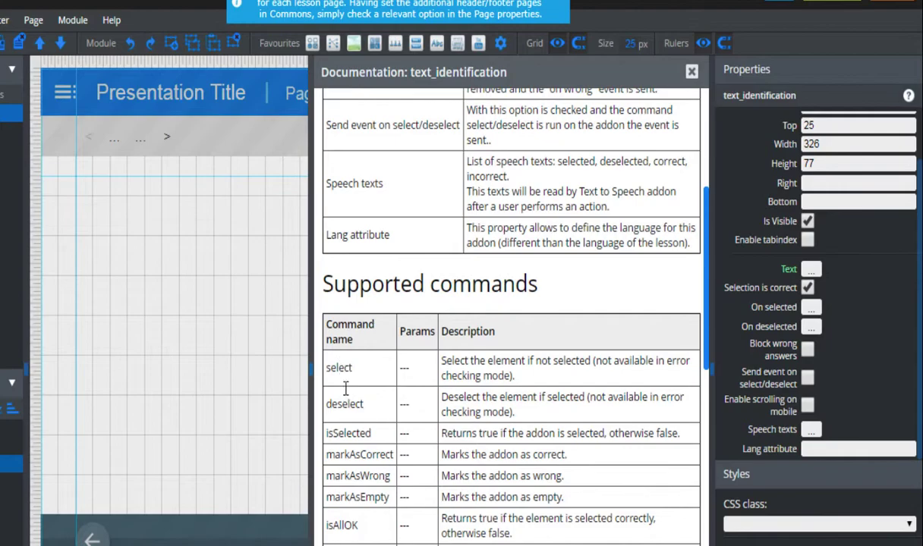
{"action": "double_click", "coordinate": [371, 404]}
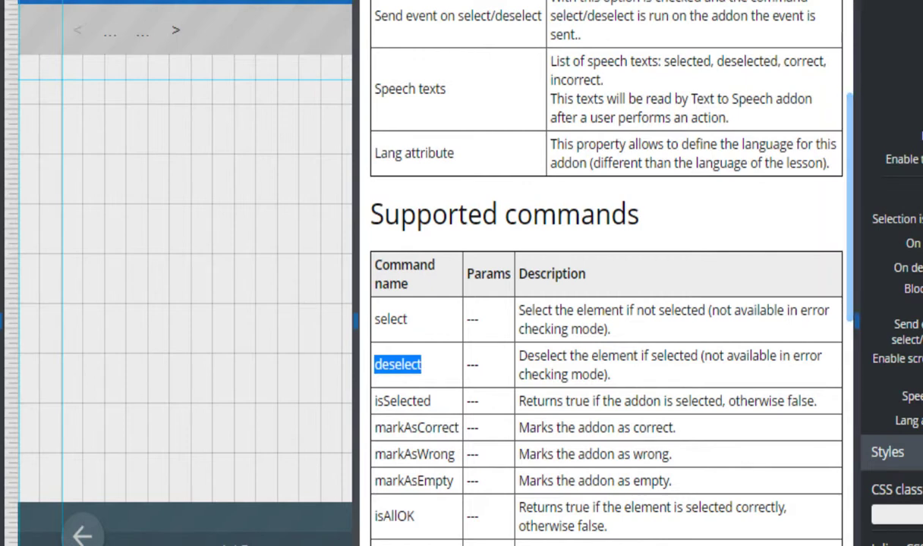
{"action": "left_click", "coordinate": [789, 1]}
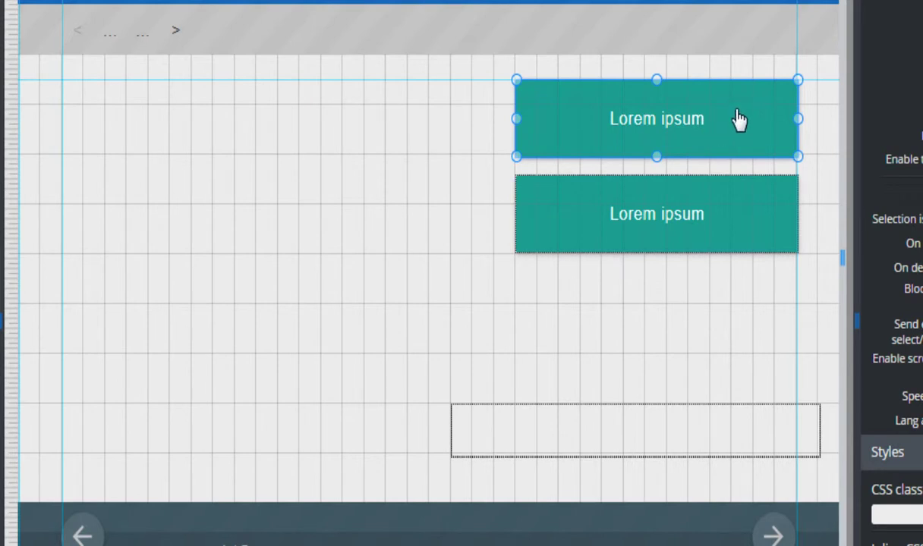
Add ti2.deselect() as a second line to the ti1 button's On selected event and save it
{"action": "left_click", "coordinate": [732, 224]}
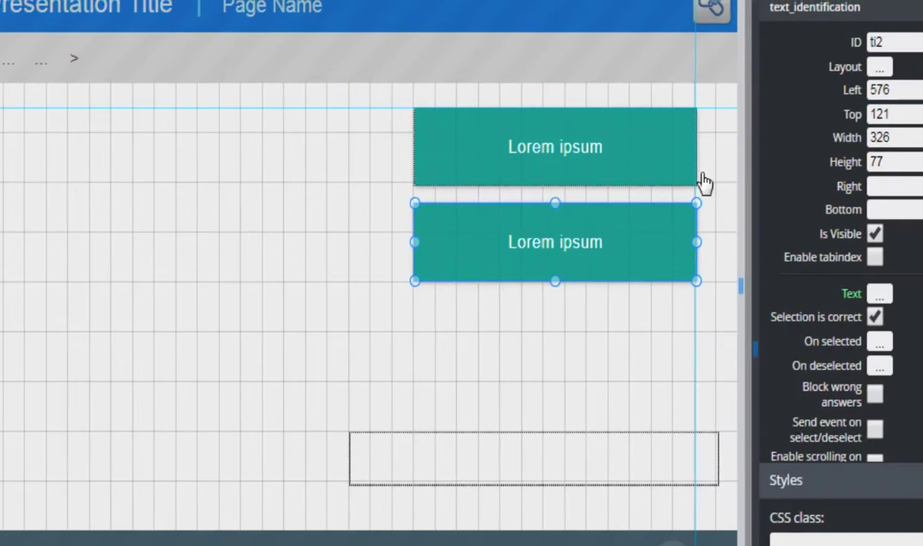
{"action": "left_click", "coordinate": [738, 137]}
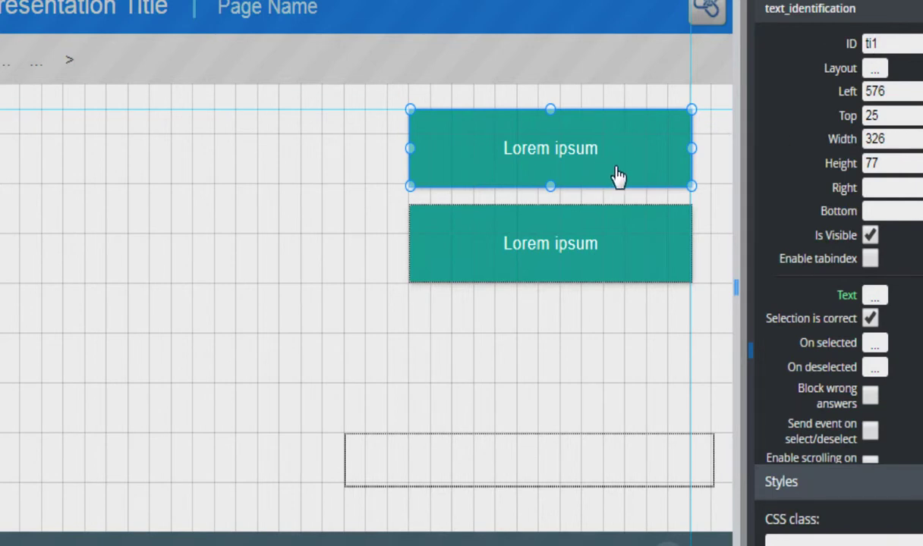
{"action": "left_click", "coordinate": [874, 346]}
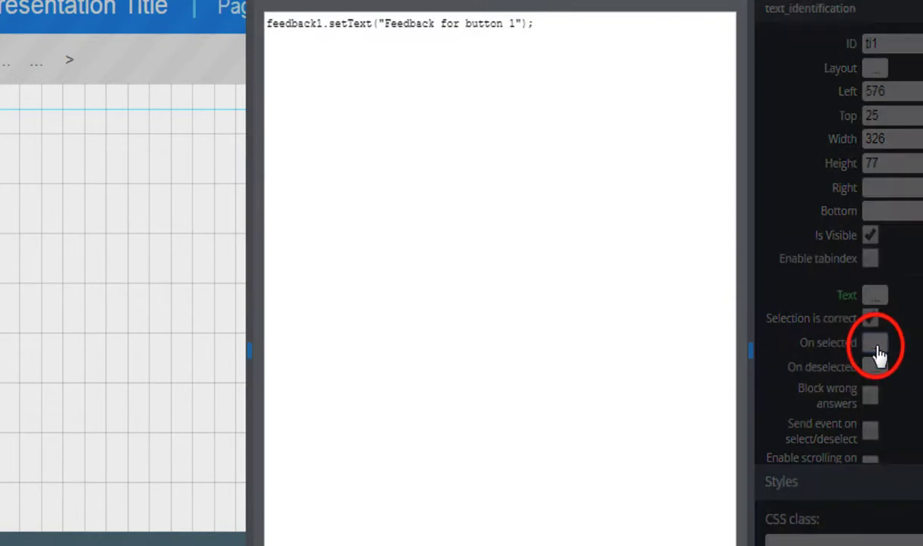
{"action": "left_click", "coordinate": [598, 29]}
{"action": "key", "text": "Return"}
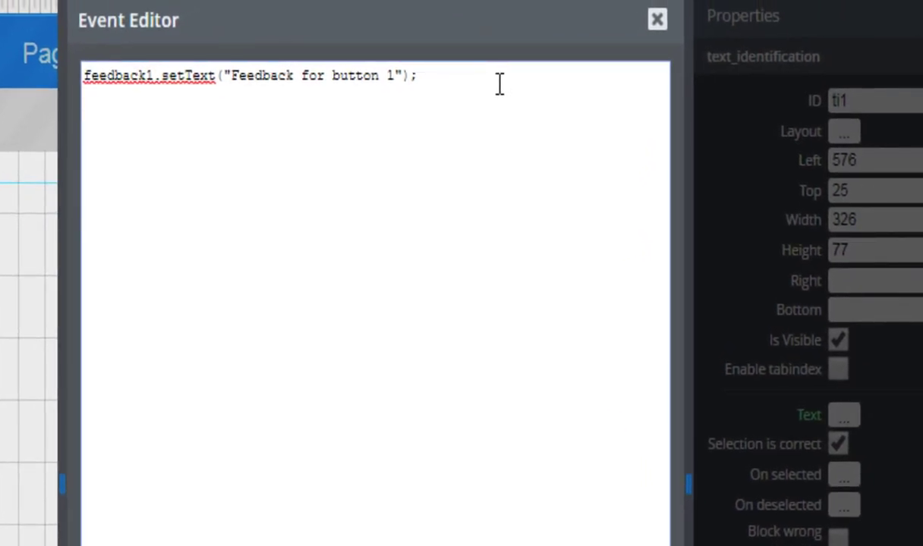
{"action": "type", "text": "ti2.de"}
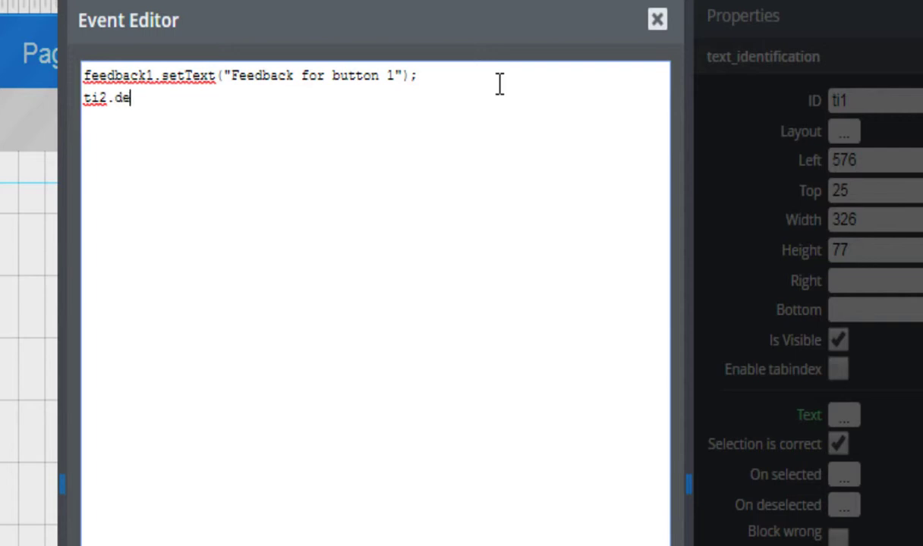
{"action": "type", "text": "select()"}
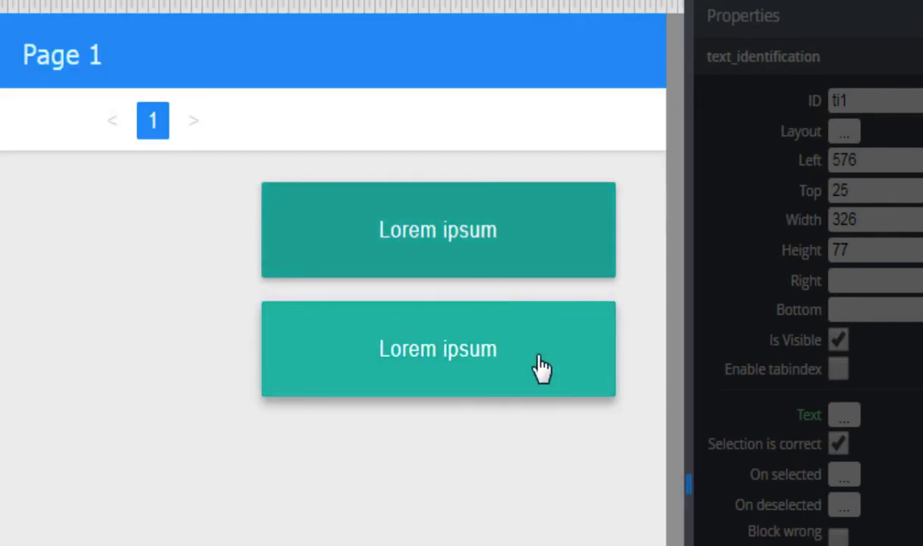
Test in the preview how selecting each "Lorem ipsum" button affects the other one, and return to editing
{"action": "left_click", "coordinate": [541, 369]}
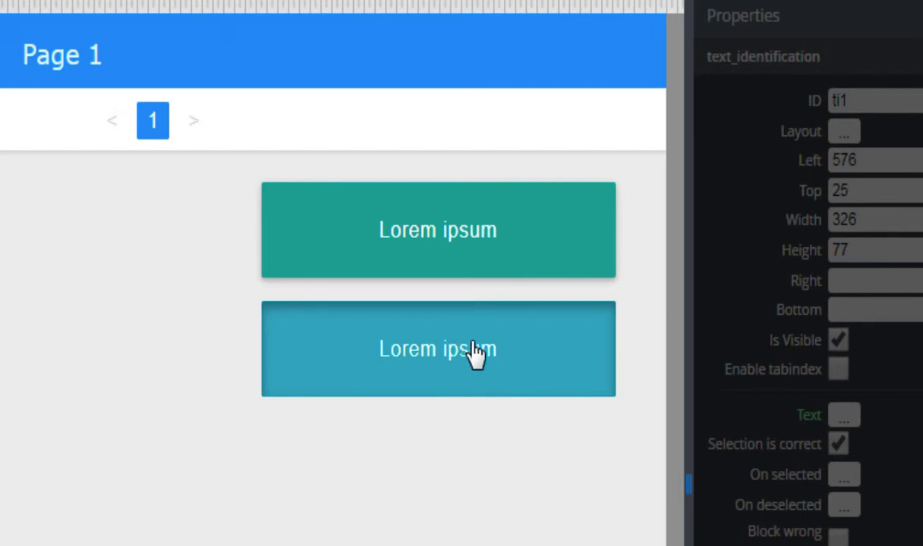
{"action": "left_click", "coordinate": [478, 235]}
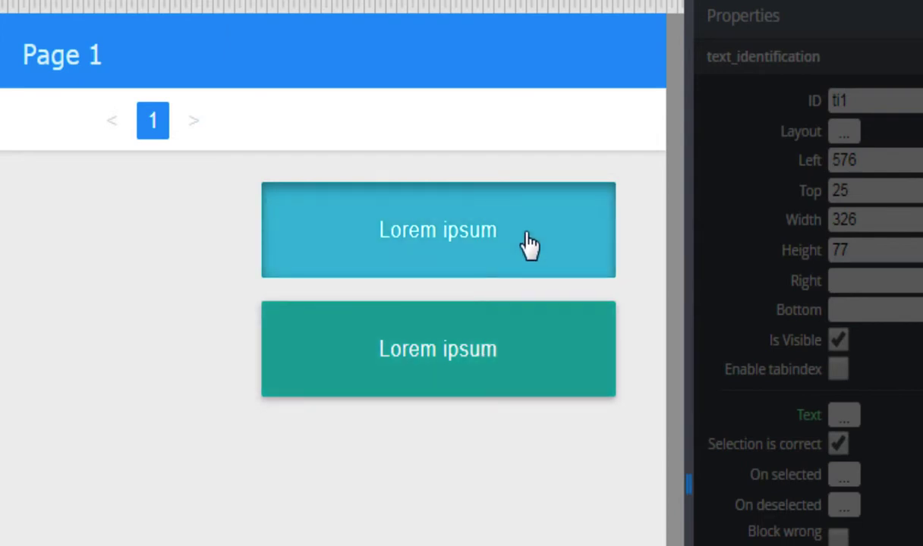
{"action": "left_click", "coordinate": [505, 384]}
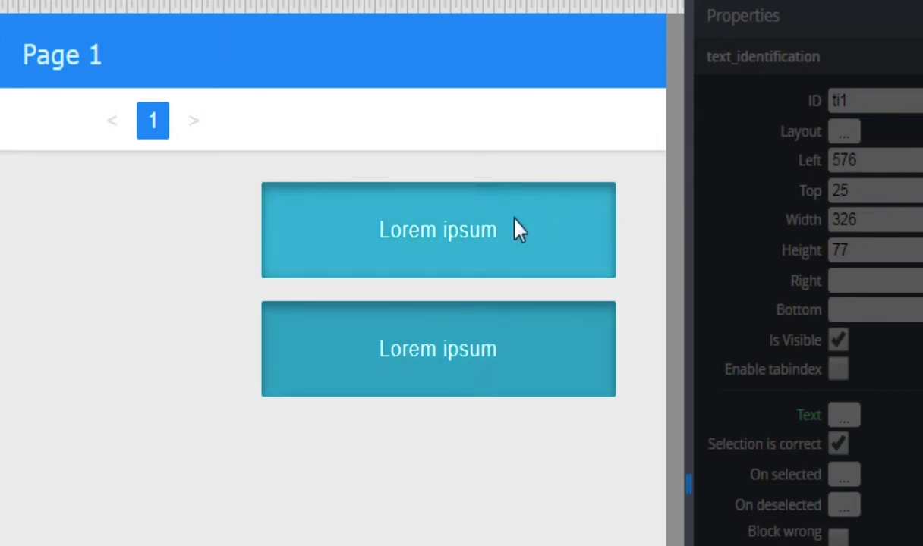
{"action": "left_click", "coordinate": [519, 239]}
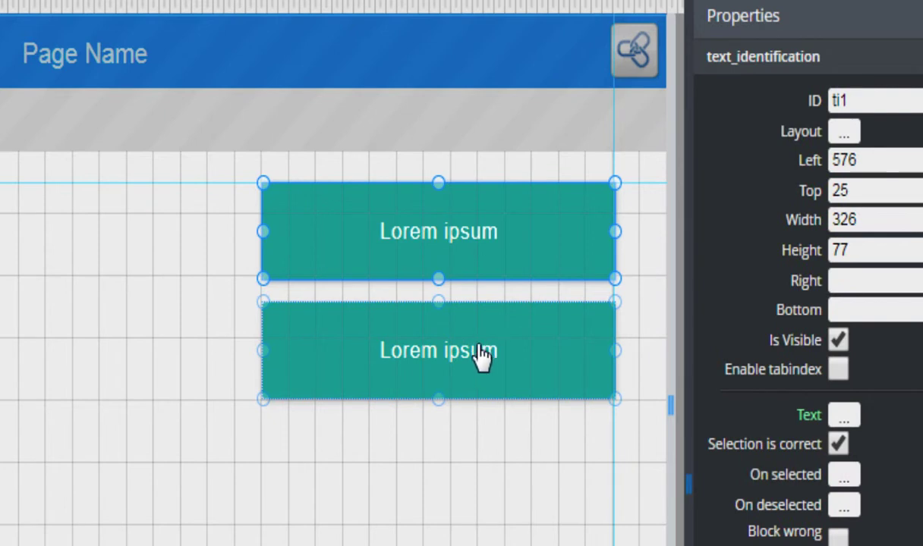
Check the first button's ID and add ti1.deselect(); as a second line to the ti2 button's On selected event
{"action": "left_click", "coordinate": [479, 354]}
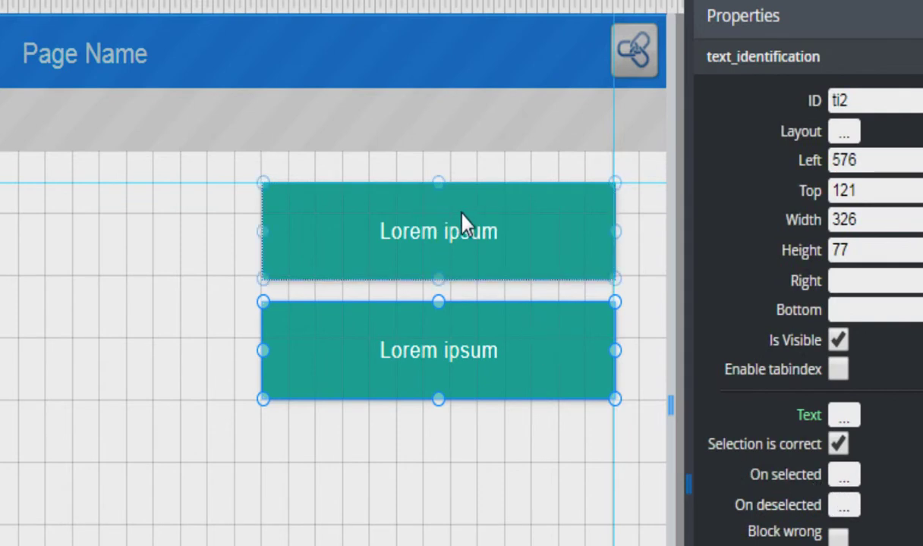
{"action": "left_click", "coordinate": [470, 231]}
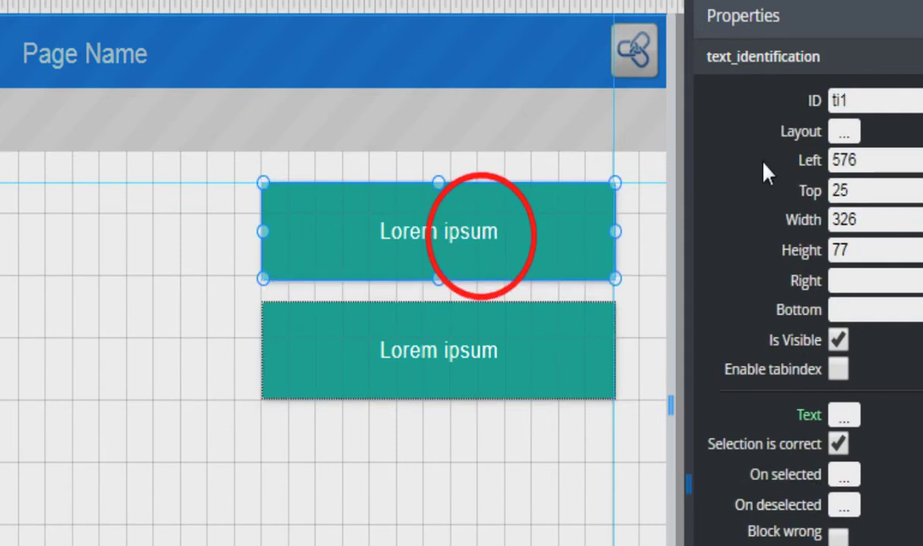
{"action": "double_click", "coordinate": [850, 101]}
{"action": "left_click", "coordinate": [531, 337]}
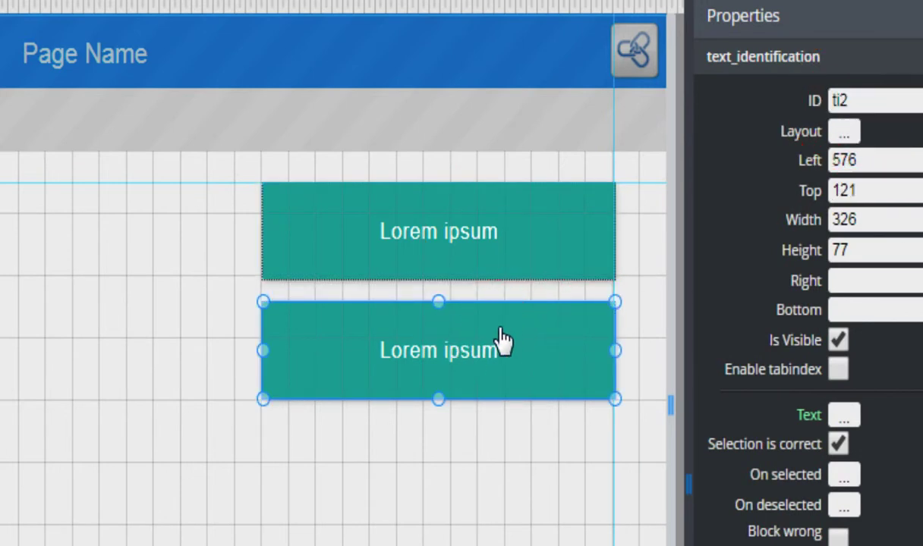
{"action": "left_click", "coordinate": [844, 477]}
{"action": "left_click", "coordinate": [451, 95]}
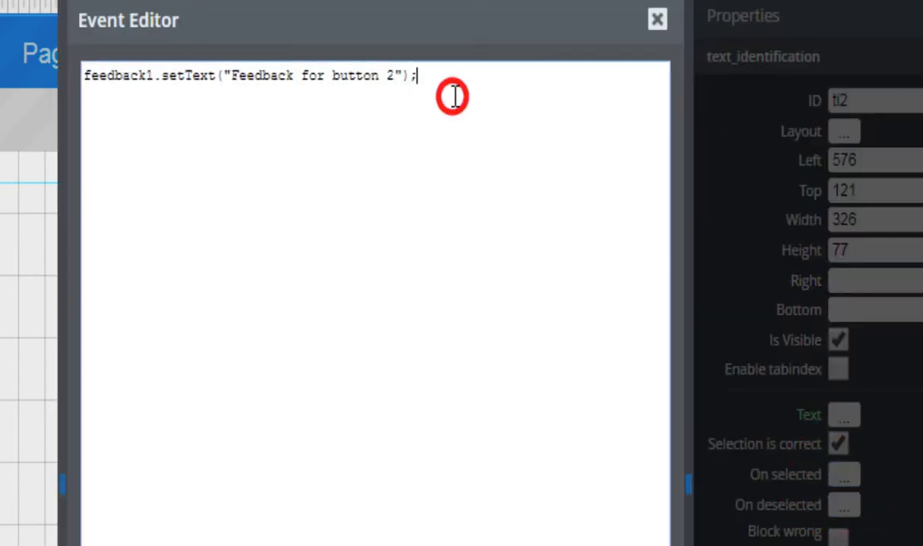
{"action": "key", "text": "Return"}
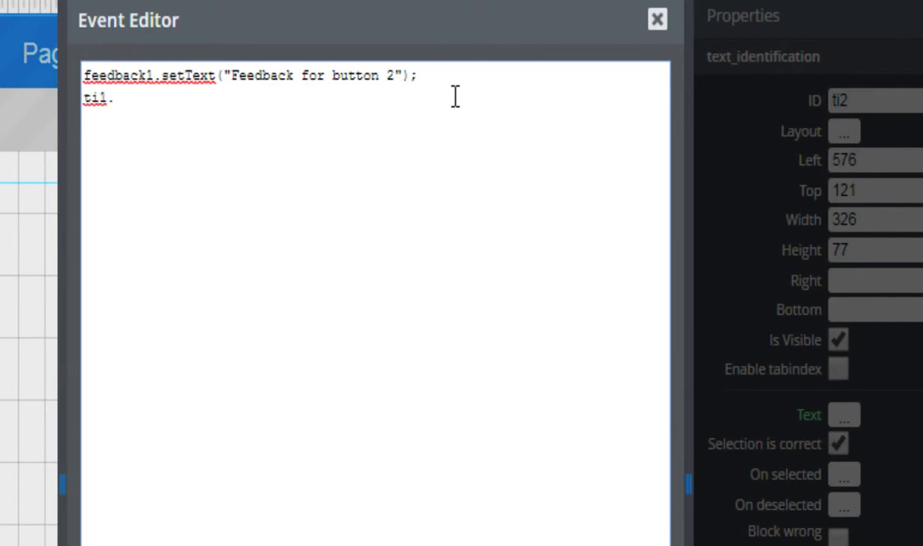
{"action": "type", "text": "ti1.deselect"}
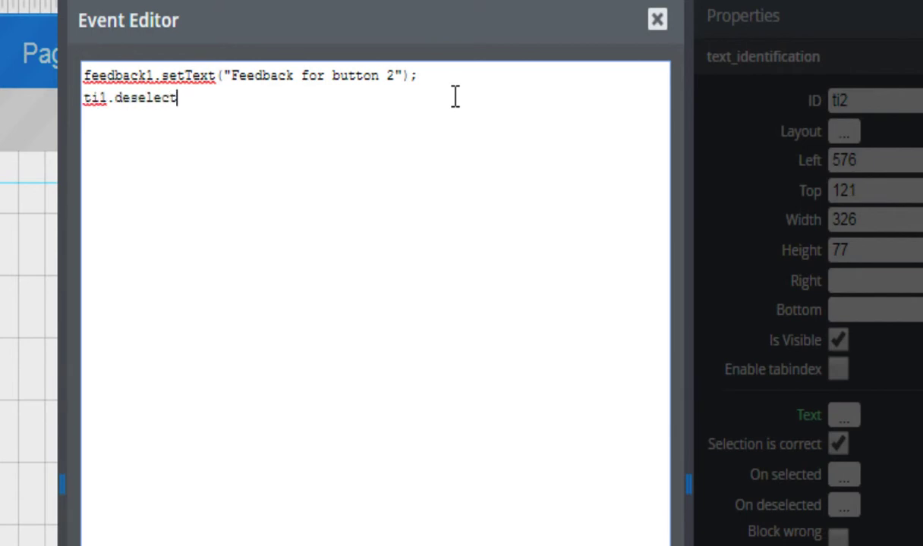
{"action": "type", "text": "();"}
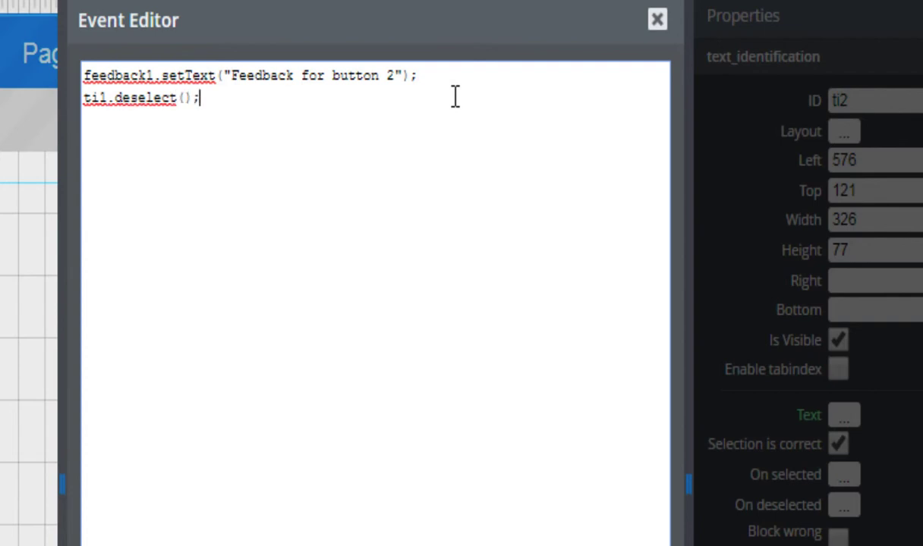
{"action": "left_click_drag", "start_coordinate": [206, 98], "coordinate": [82, 100]}
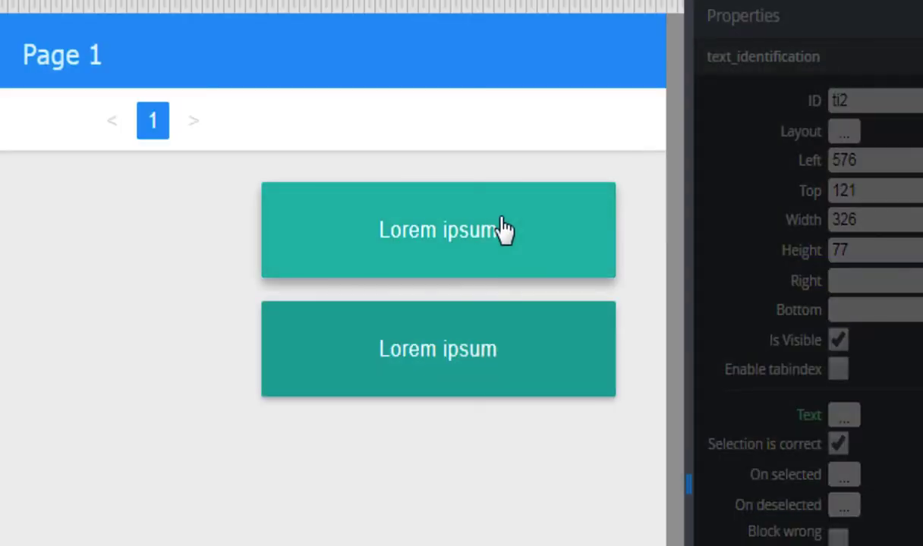
Test in the preview how alternately selecting the two "Lorem ipsum" buttons affects their selection and the shared feedback text
{"action": "left_click", "coordinate": [501, 229]}
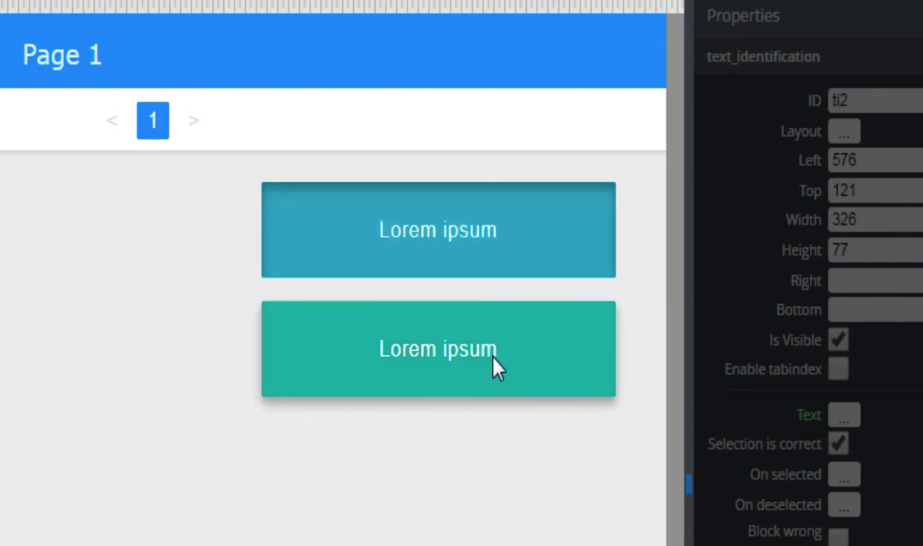
{"action": "left_click", "coordinate": [493, 356]}
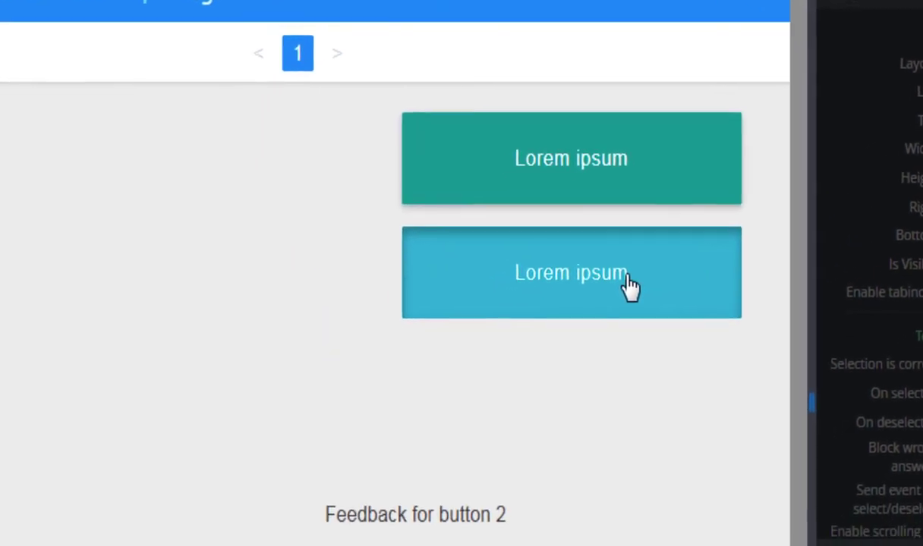
{"action": "left_click", "coordinate": [683, 113]}
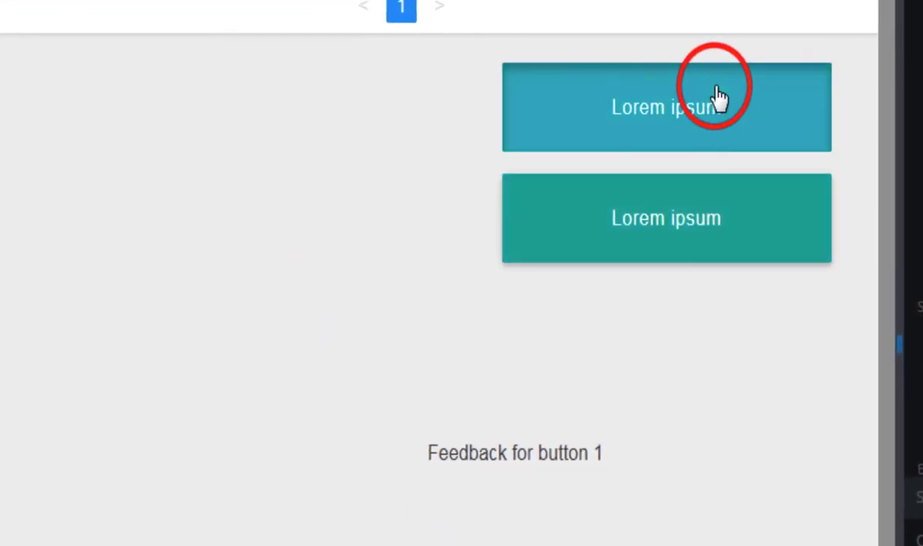
{"action": "left_click", "coordinate": [724, 237]}
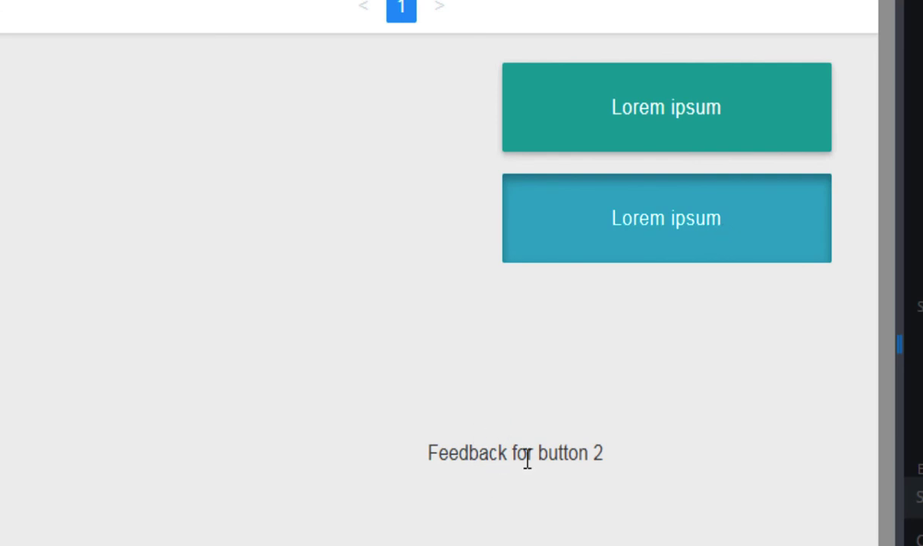
{"action": "left_click_drag", "start_coordinate": [460, 449], "coordinate": [603, 478]}
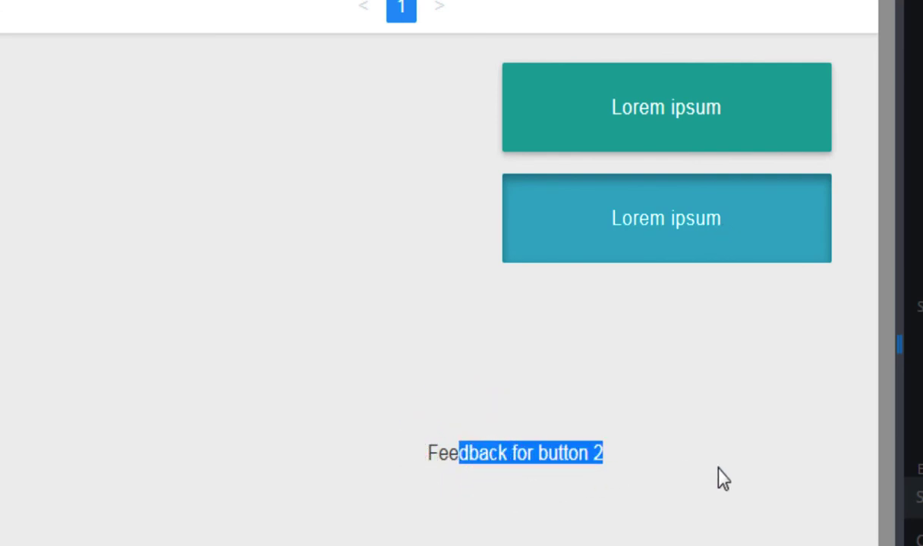